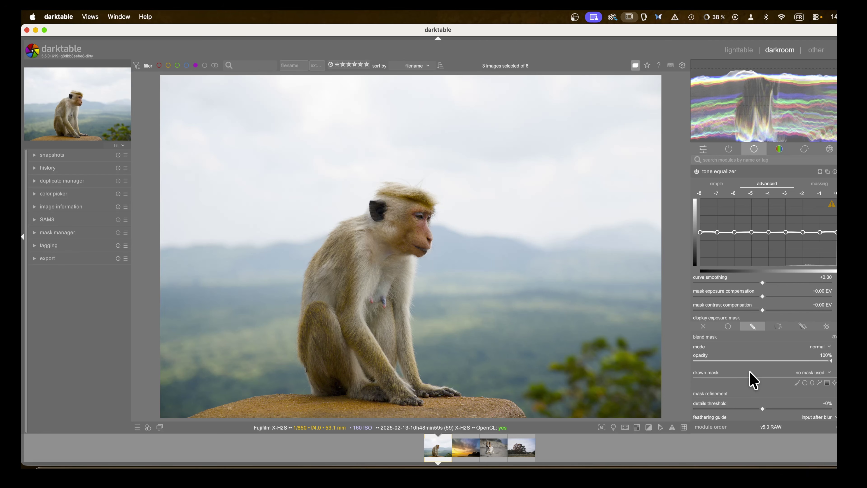
scroll(750, 371, up, 2)
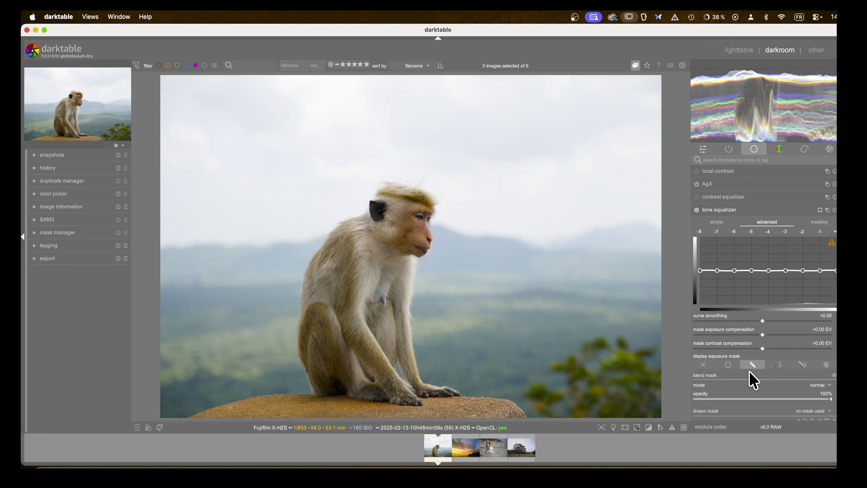
scroll(744, 338, down, 5)
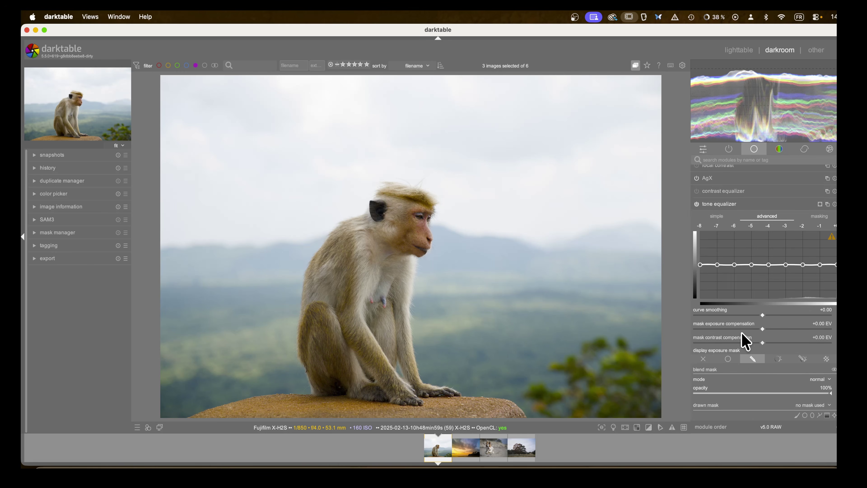
scroll(745, 333, up, 1)
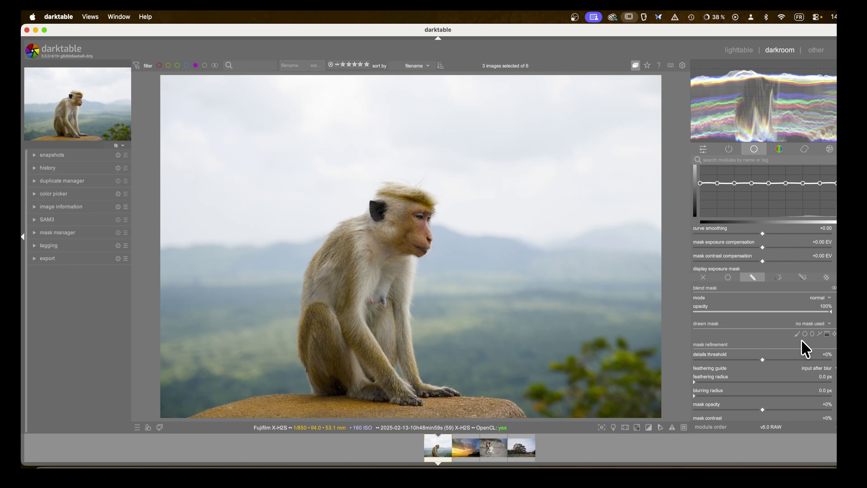
scroll(802, 341, down, 1)
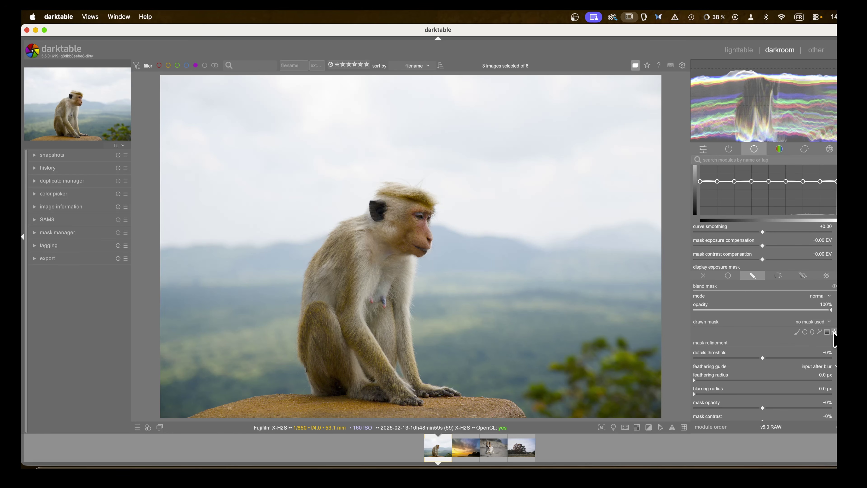
- Enable the Segment Anything 2.1 (Hiera Small) mask model in the AI preferences and close the preferences
click(682, 66)
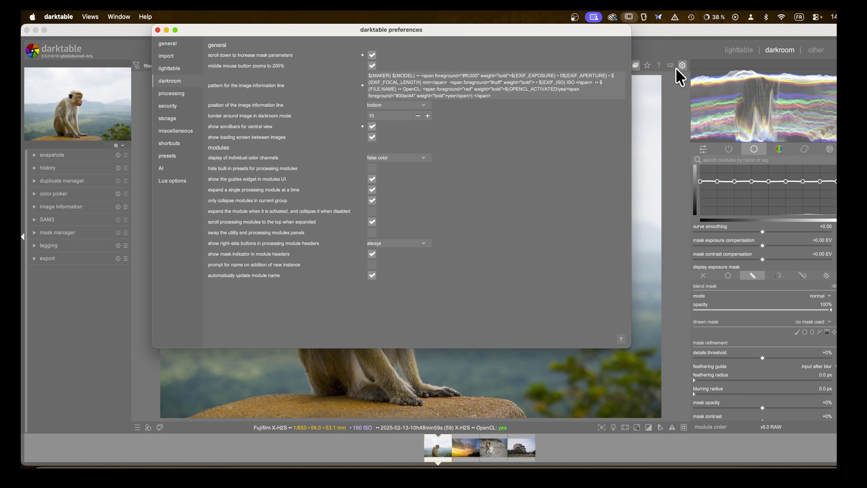
click(164, 169)
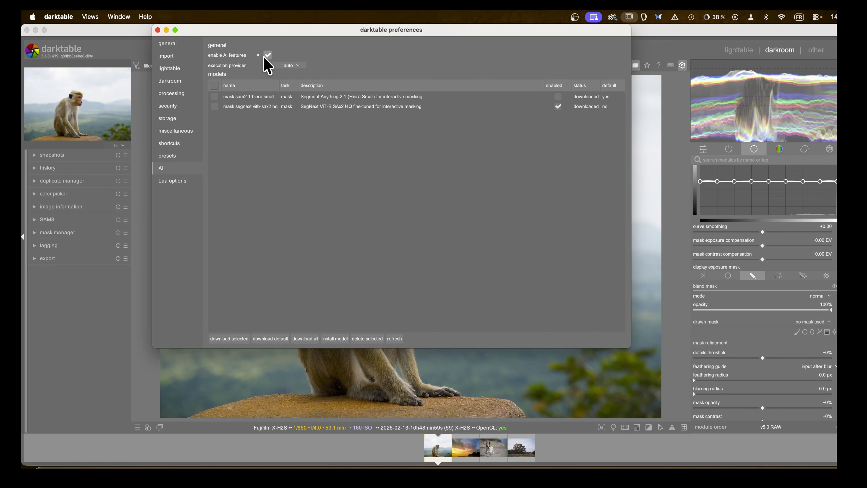
click(301, 66)
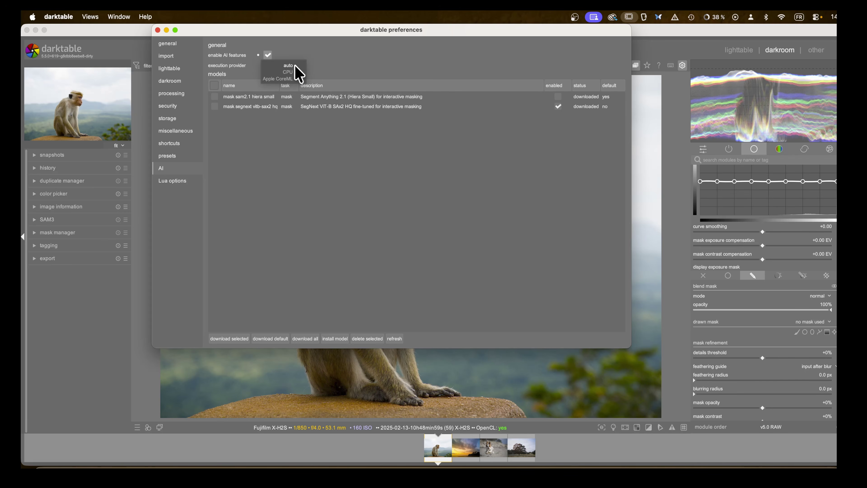
click(282, 106)
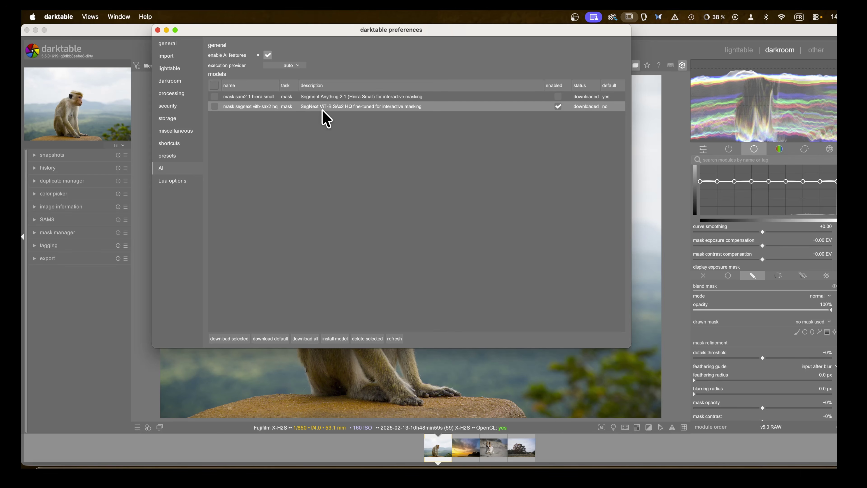
click(558, 97)
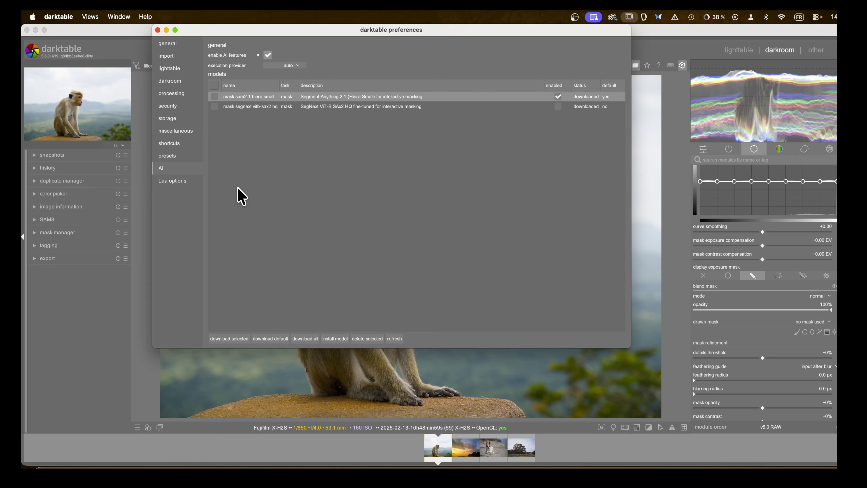
click(158, 31)
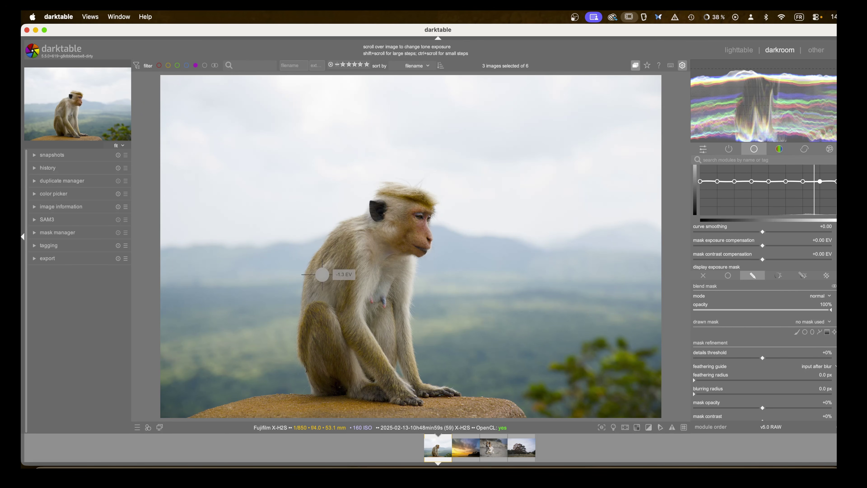
- Create an AI object mask of the monkey for the tone equalizer by brushing over its head and body with a 6.99% brush
click(834, 332)
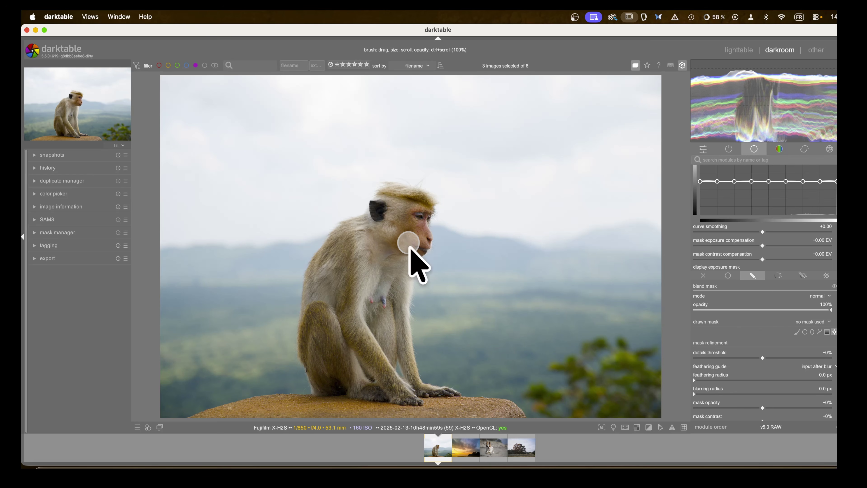
scroll(403, 240, down, 2)
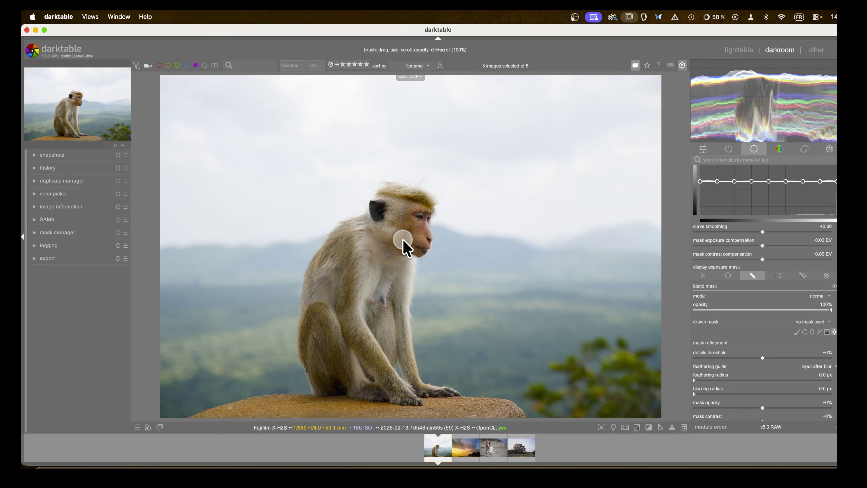
scroll(403, 240, down, 1)
scroll(403, 240, up, 1)
scroll(401, 242, up, 2)
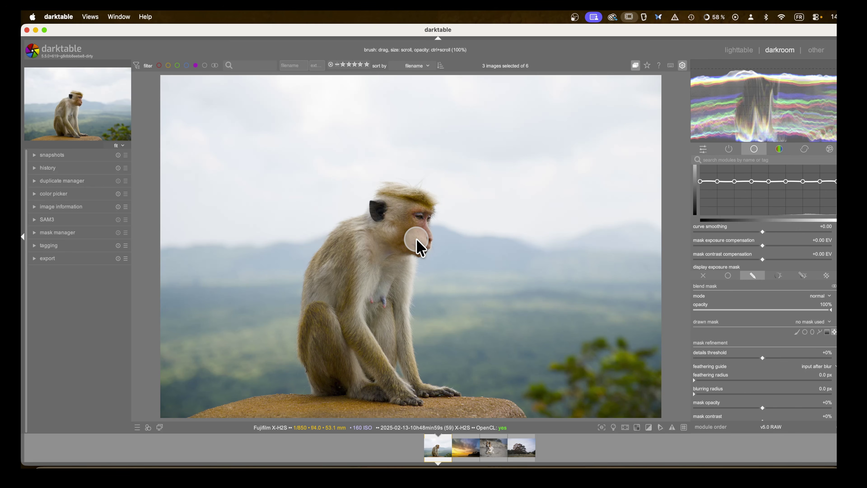
mouse_move(417, 240)
mouse_down()
mouse_move(416, 205)
mouse_move(398, 199)
mouse_move(381, 227)
mouse_move(344, 241)
mouse_move(325, 267)
mouse_move(315, 324)
mouse_move(328, 375)
mouse_move(386, 383)
mouse_move(379, 358)
mouse_move(395, 329)
mouse_move(402, 247)
mouse_up()
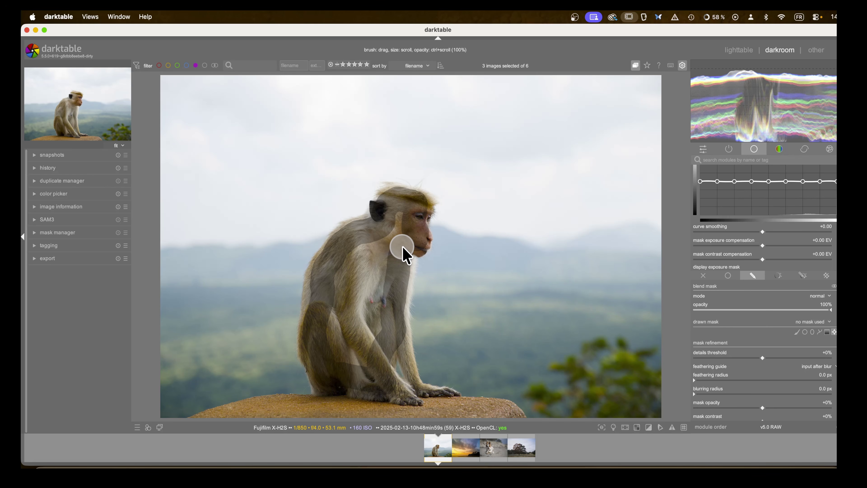
drag(403, 247, 401, 251)
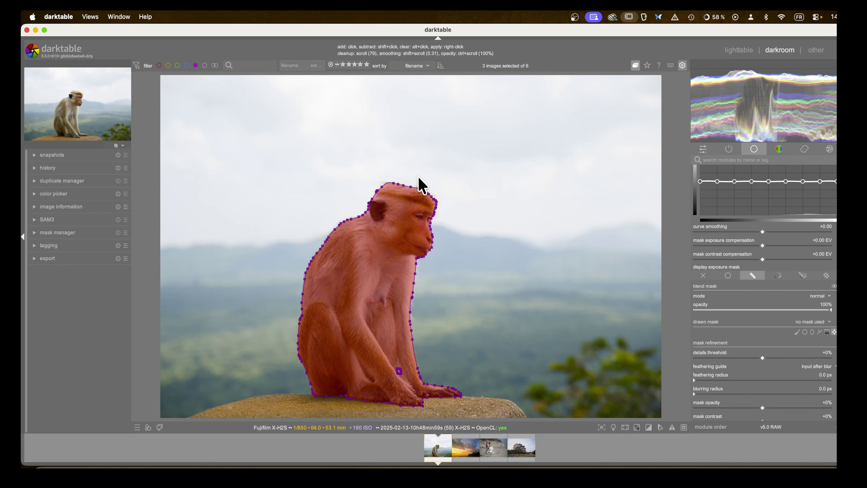
- Show the pending object mask's properties in the mask manager and set cleanup to 71 and smoothing to 1.30, keeping size 6.99%
click(34, 233)
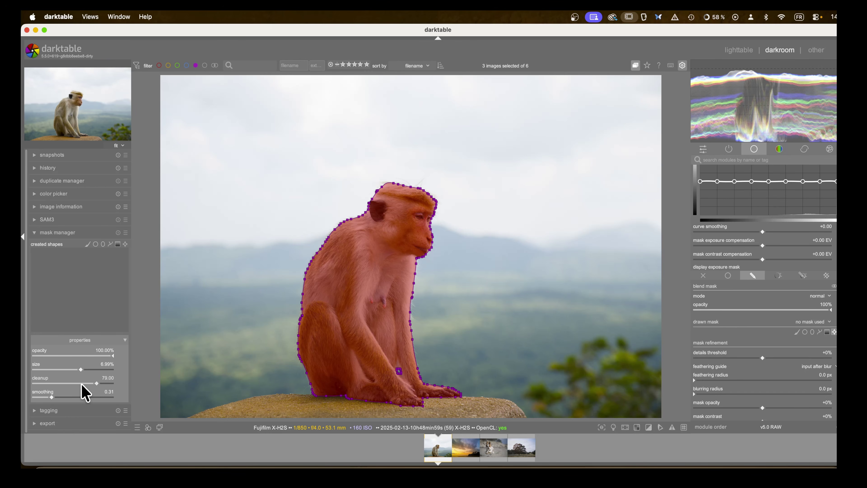
mouse_move(94, 382)
mouse_down()
mouse_move(47, 382)
mouse_move(112, 382)
mouse_move(57, 382)
mouse_move(102, 384)
mouse_up()
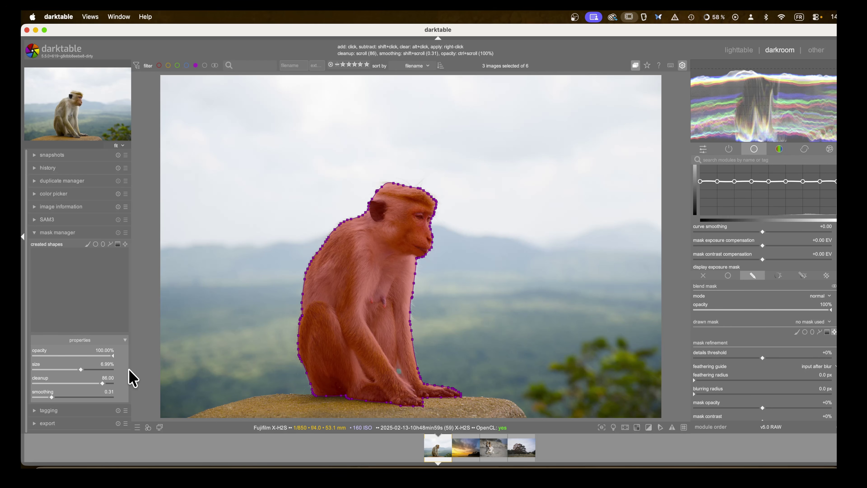
scroll(90, 382, up, 1)
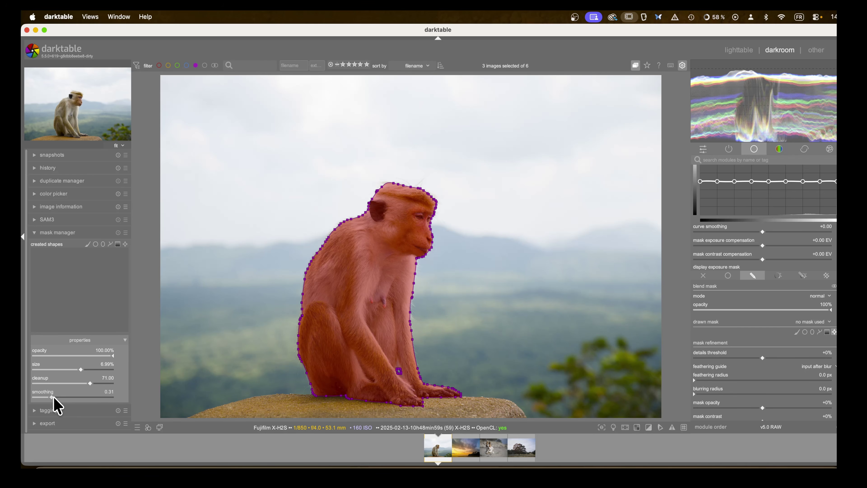
drag(53, 397, 120, 399)
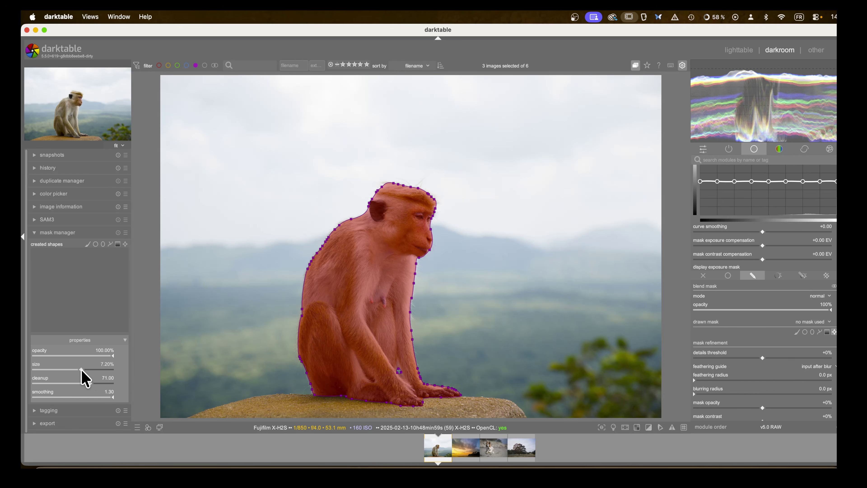
scroll(67, 371, down, 1)
click(106, 371)
drag(105, 370, 80, 370)
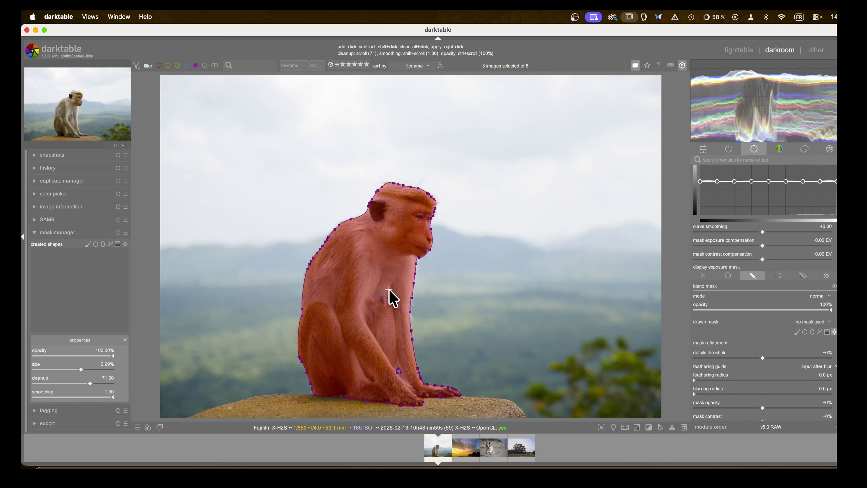
- Refine the object mask's edge around the monkey's chin and nose with one correction point at each
scroll(389, 291, up, 5)
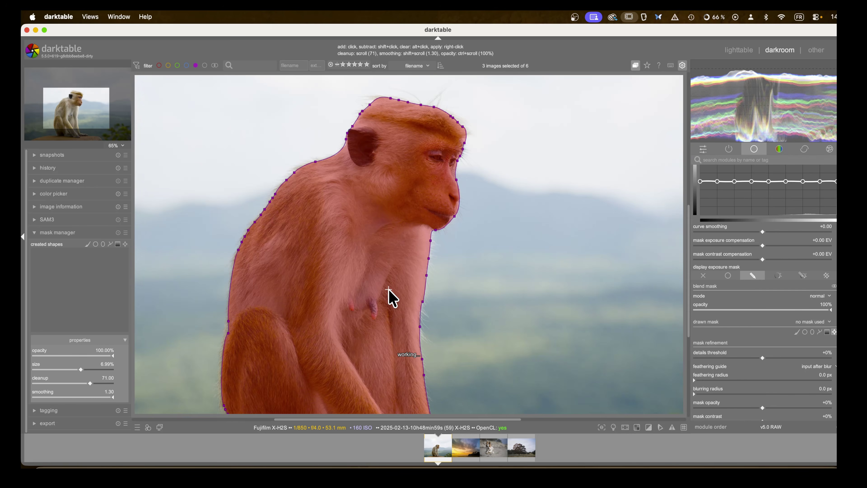
scroll(389, 291, up, 2)
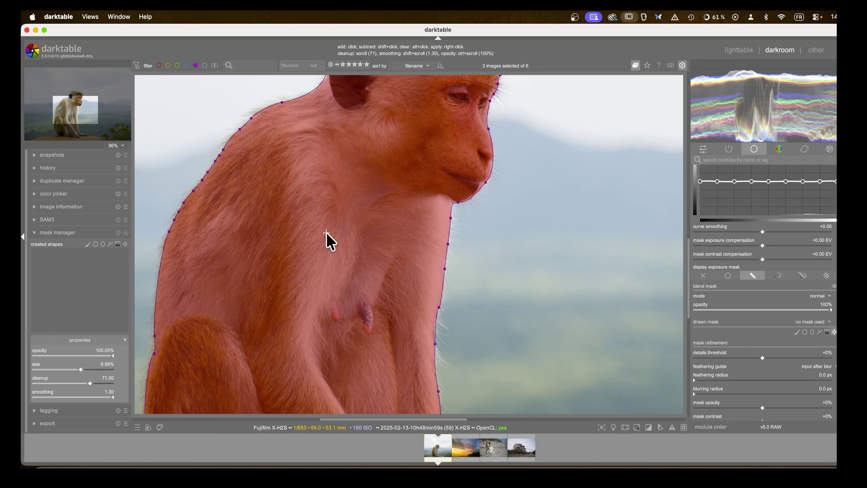
drag(79, 112, 77, 103)
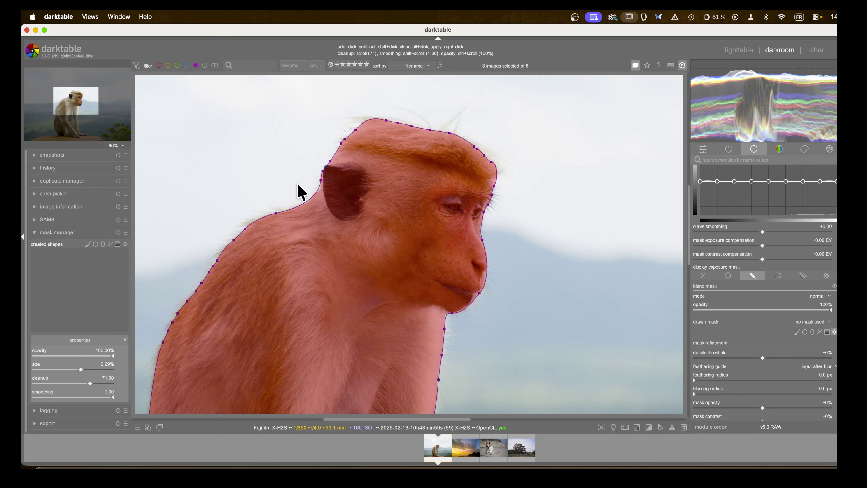
click(477, 299)
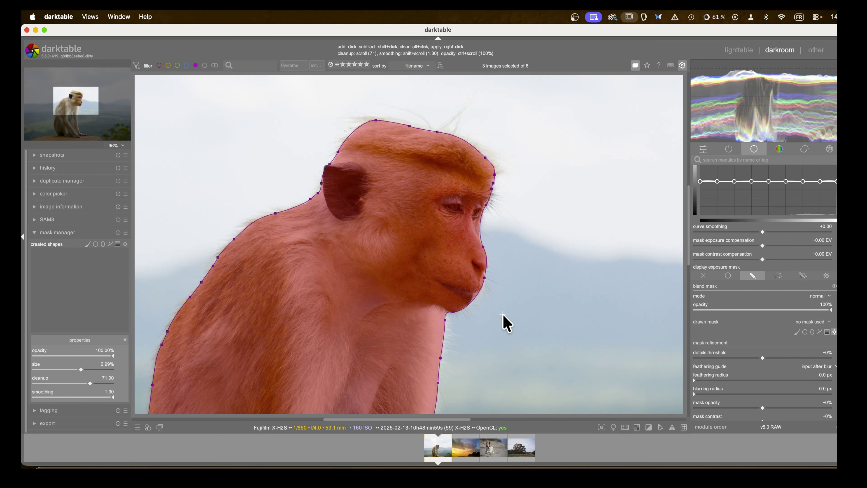
click(486, 264)
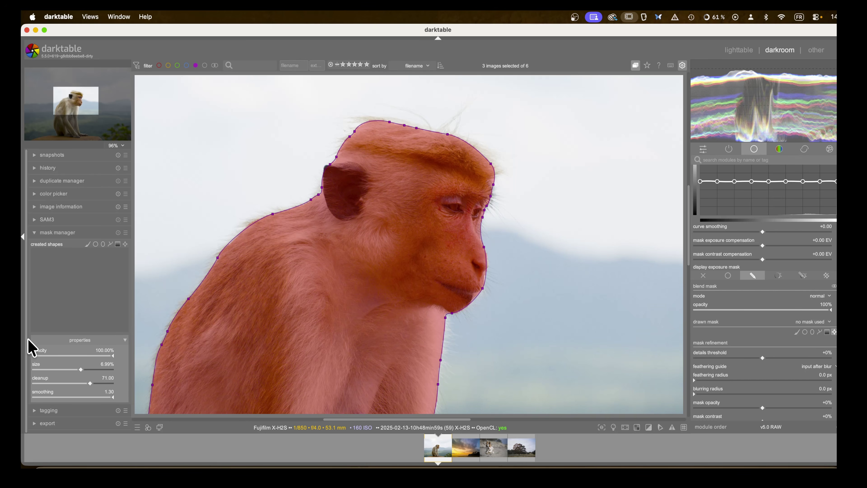
- Set the object mask's smoothing to 0.56 and subtract the background area just beside the monkey's chin
click(79, 397)
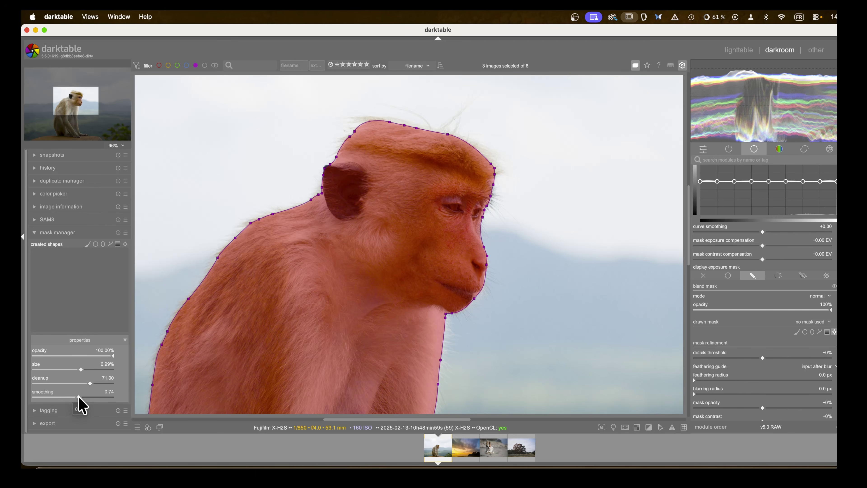
drag(78, 397, 67, 397)
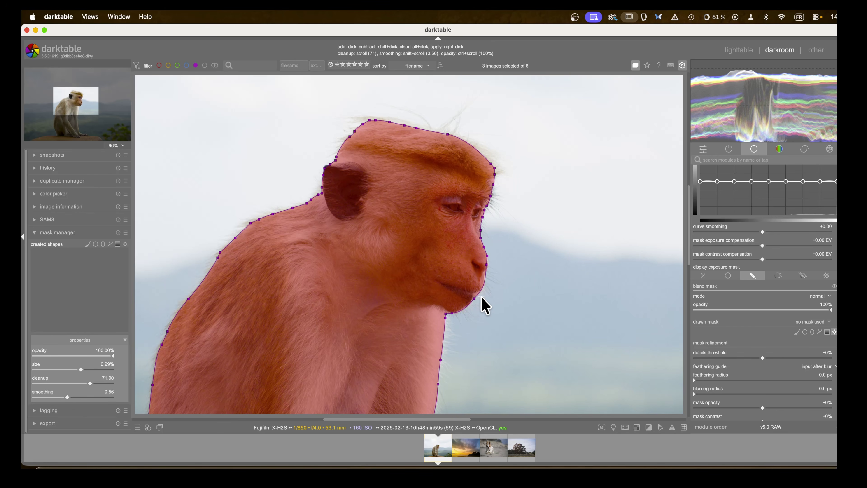
shift+click(505, 311)
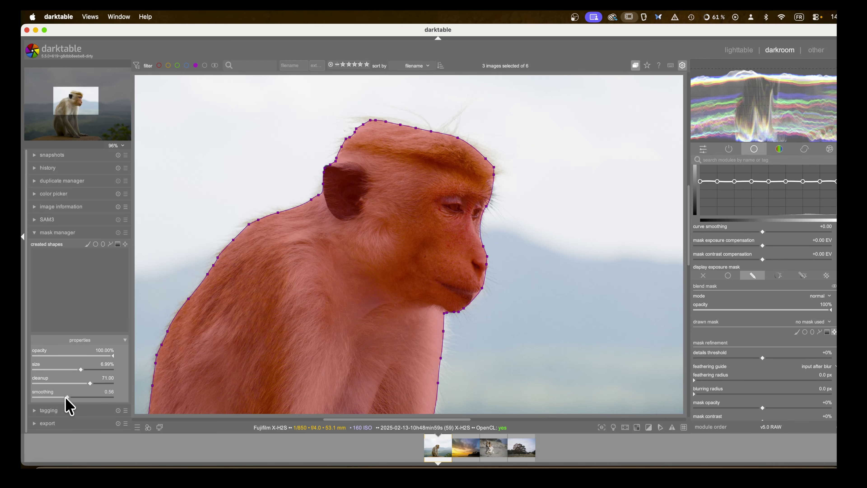
- Set the object mask's smoothing to 0.59 and cleanup to 66, and apply it as a drawn shape
drag(66, 397, 70, 397)
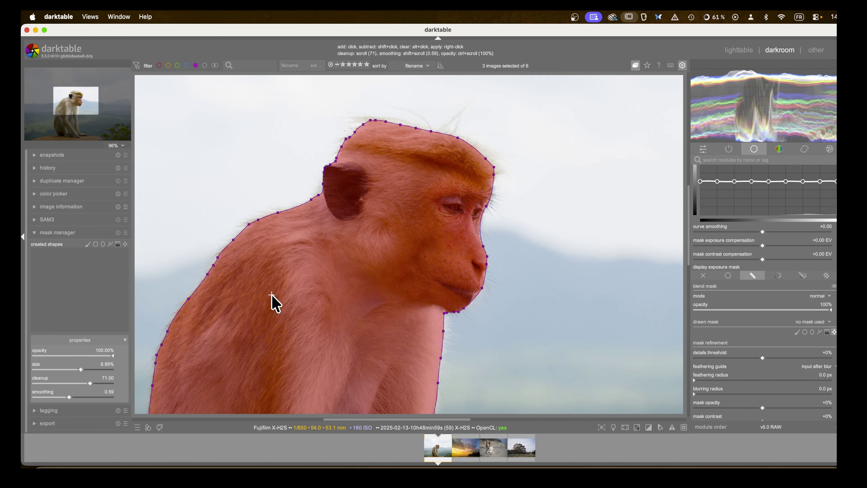
scroll(422, 226, down, 5)
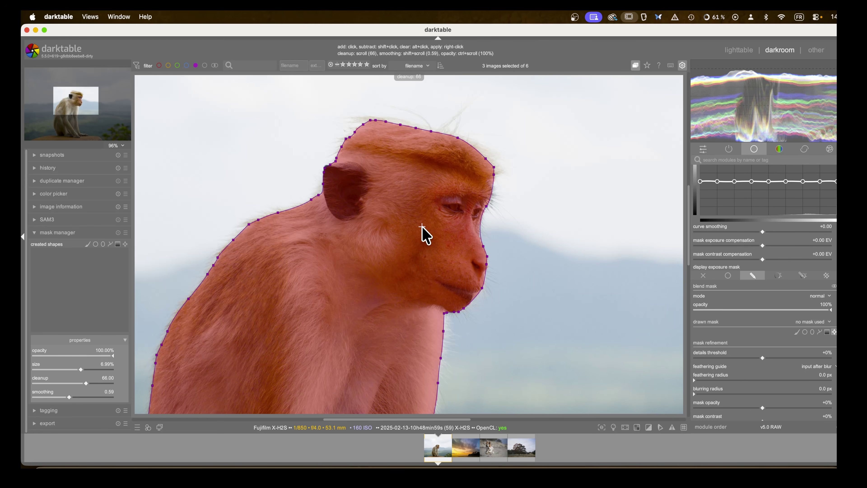
right_click(434, 214)
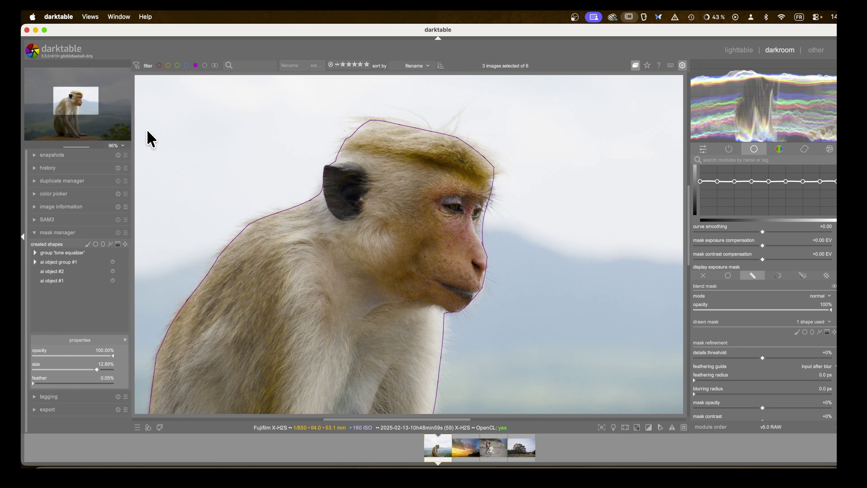
scroll(586, 330, down, 2)
scroll(586, 331, down, 2)
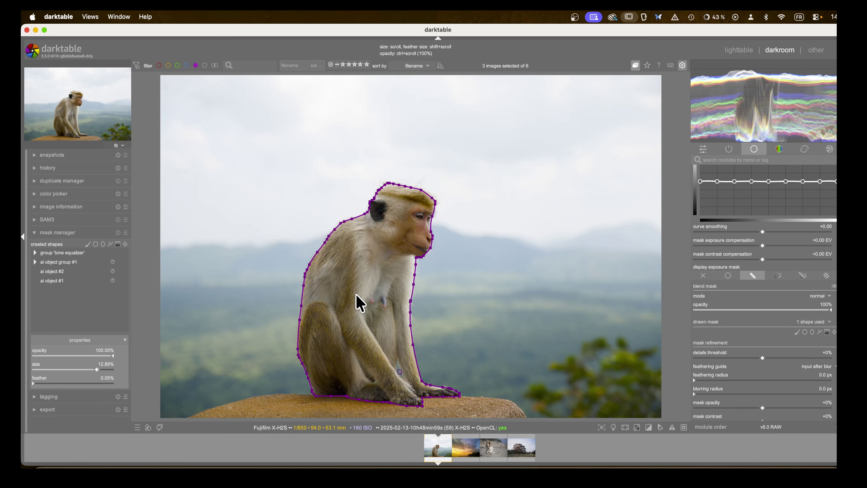
- Return to the lighttable and reveal the selected monkey image's file in the file explorer
click(744, 50)
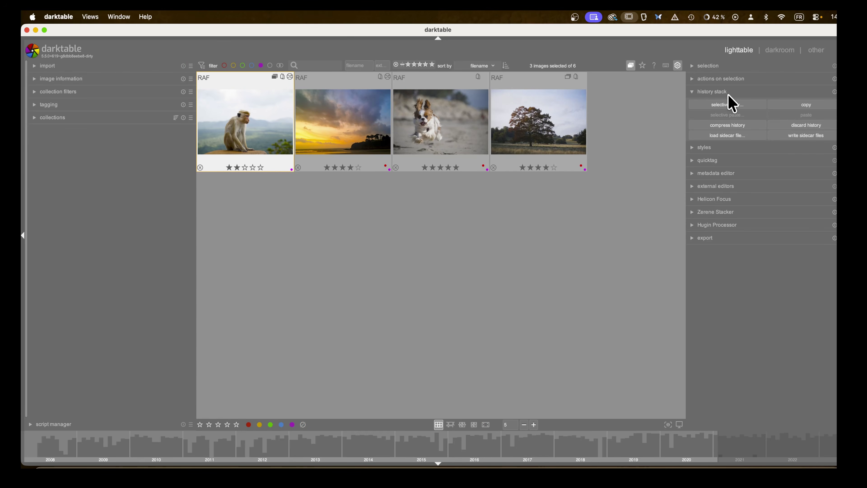
click(692, 78)
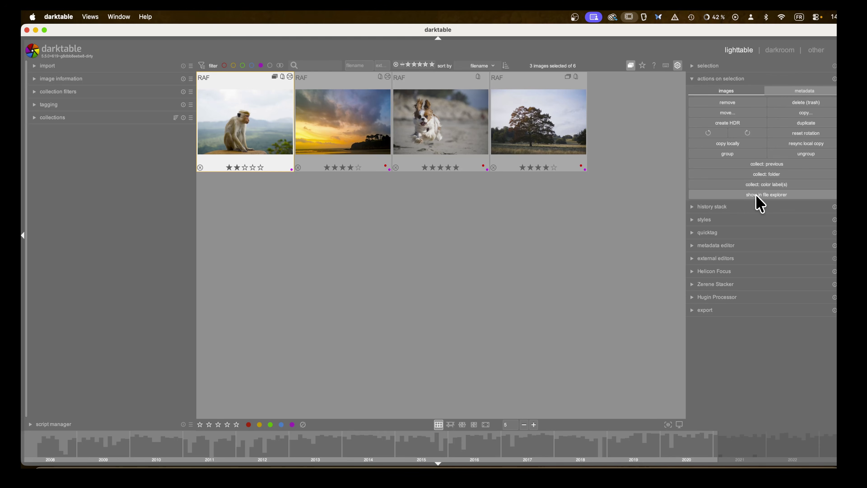
click(756, 195)
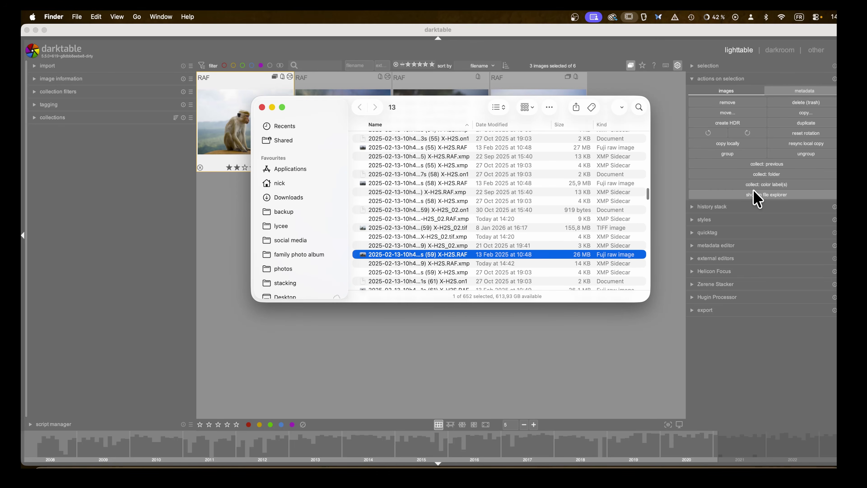
- Open the monkey raw file's .RAF.xmp sidecar in CotEditor
click(439, 264)
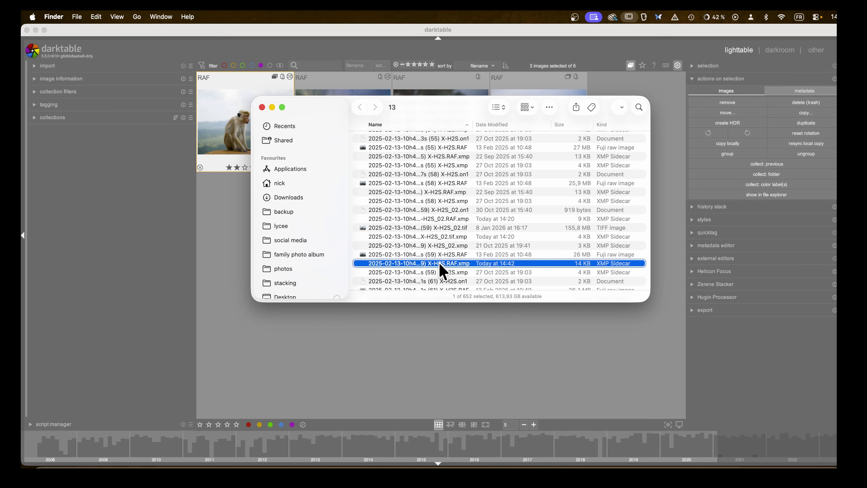
right_click(440, 266)
mouse_move(473, 265)
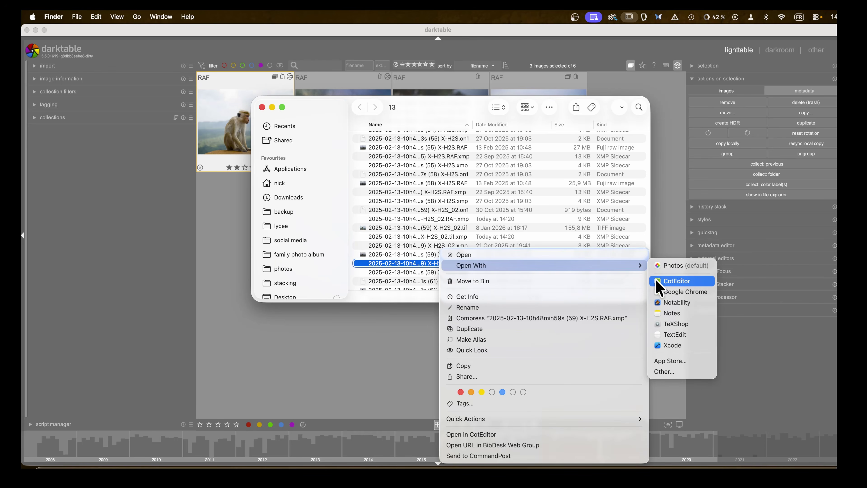
click(660, 281)
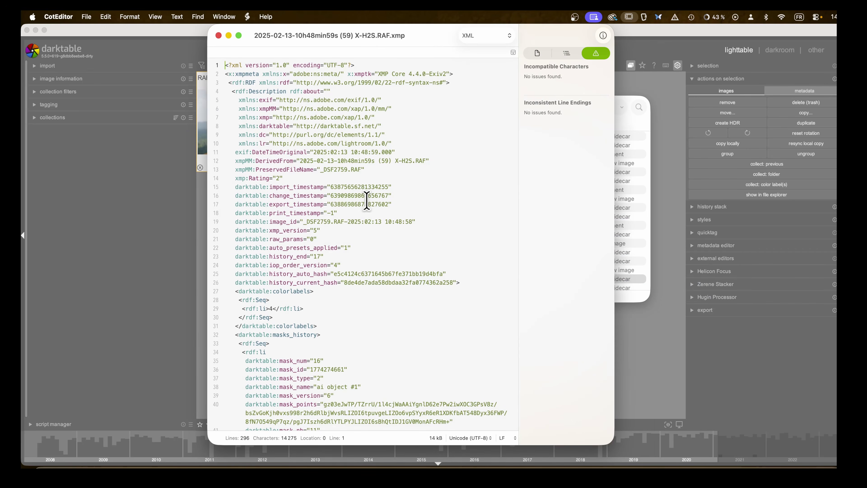
- Examine the sidecar's mask history entries for the AI objects and their points, and the module history below them
drag(375, 36, 370, 36)
scroll(428, 256, down, 15)
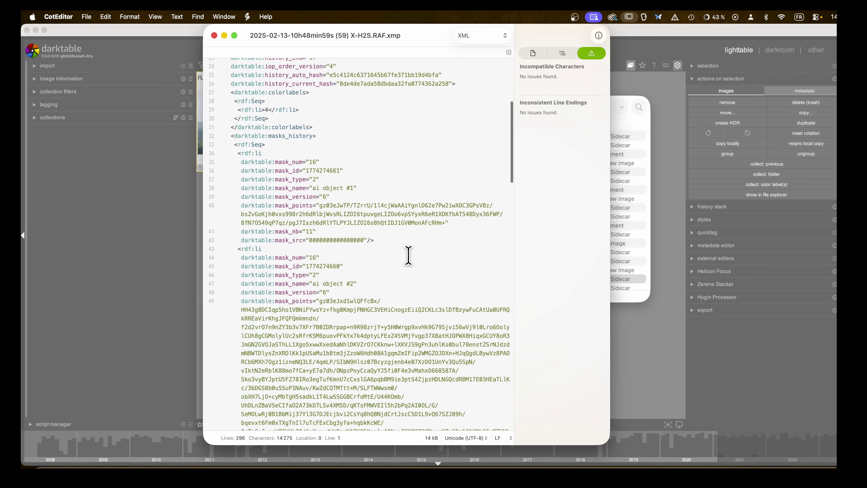
scroll(409, 257, up, 10)
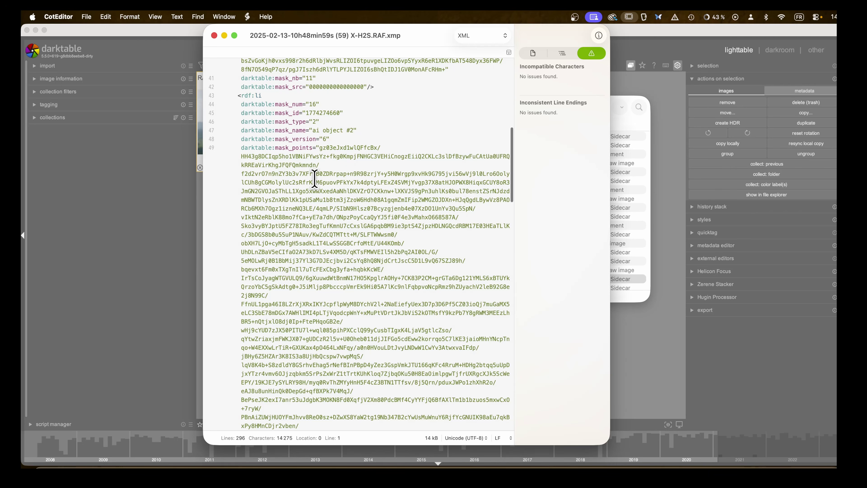
scroll(366, 270, down, 5)
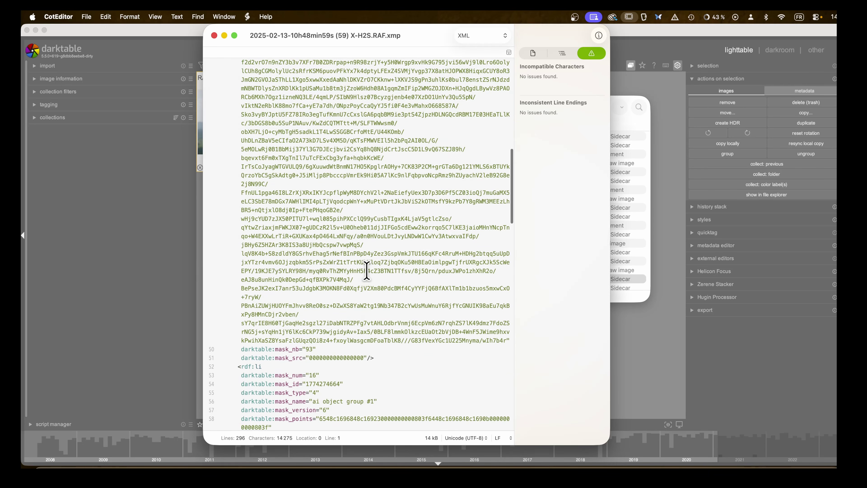
scroll(367, 270, down, 12)
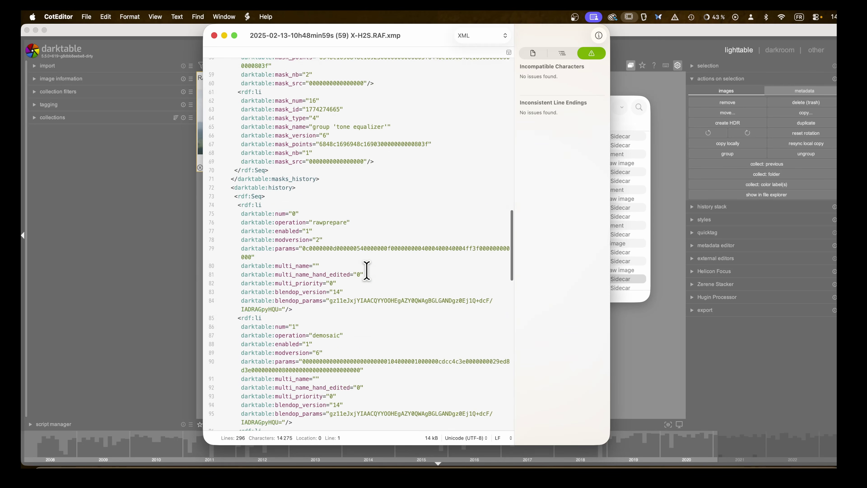
scroll(367, 270, down, 10)
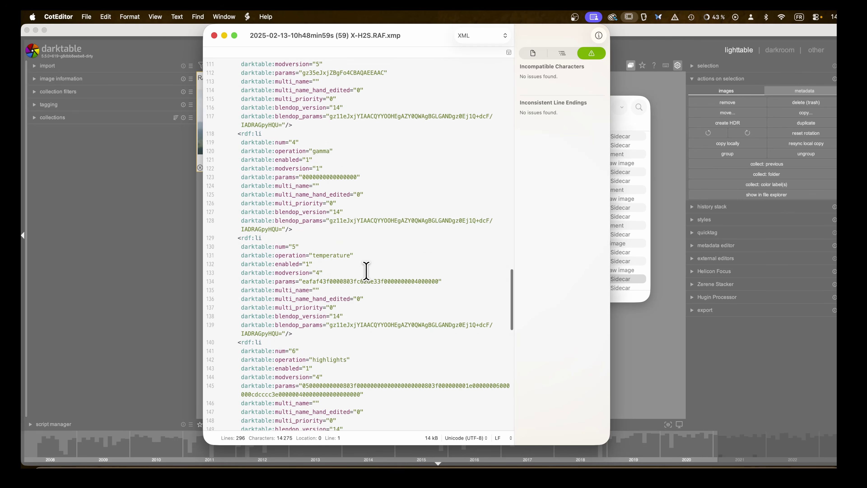
scroll(366, 272, up, 10)
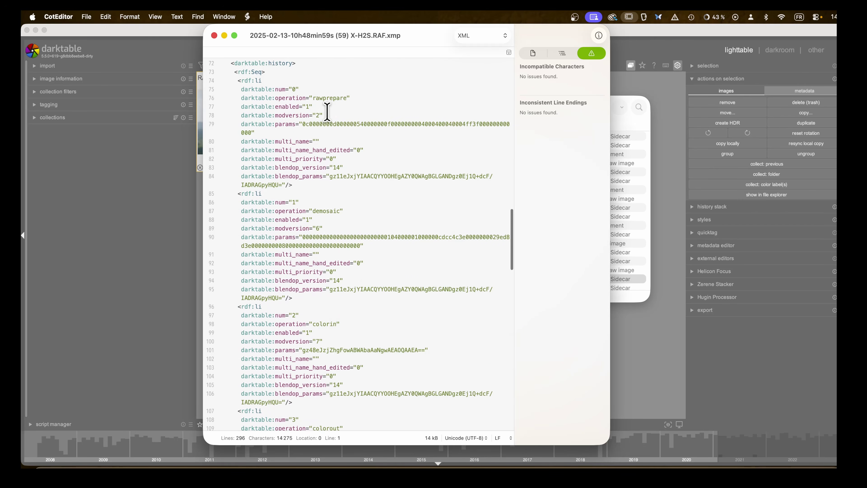
- Close the sidecar and the file explorer window, and open the monkey image in darktable's darkroom
click(215, 36)
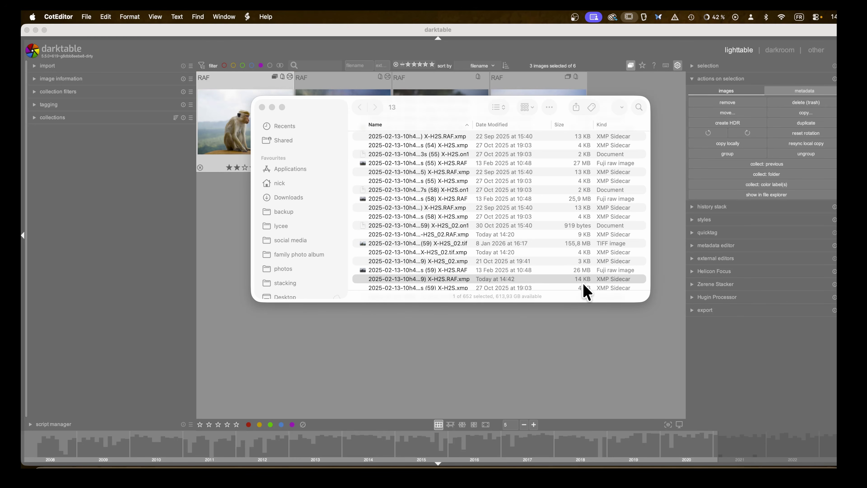
click(272, 107)
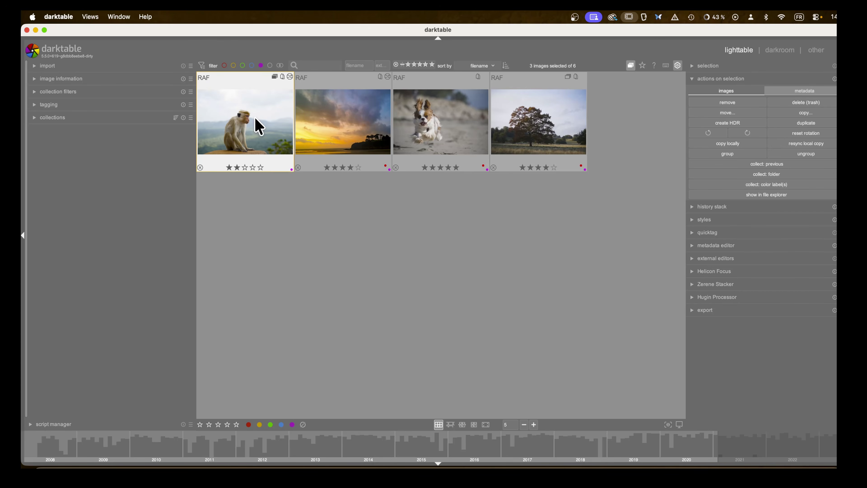
double_click(239, 119)
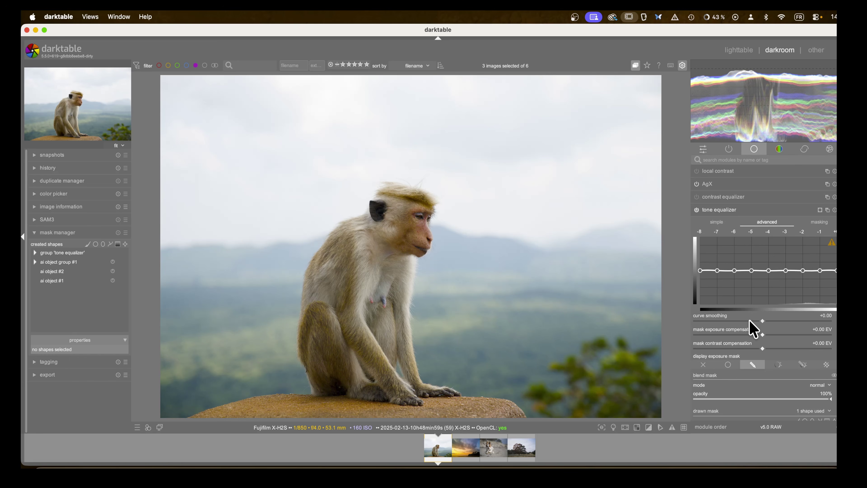
- Display the tone equalizer's mask with its shape outlines and set the feathering radius to 43.9 px
scroll(810, 387, down, 3)
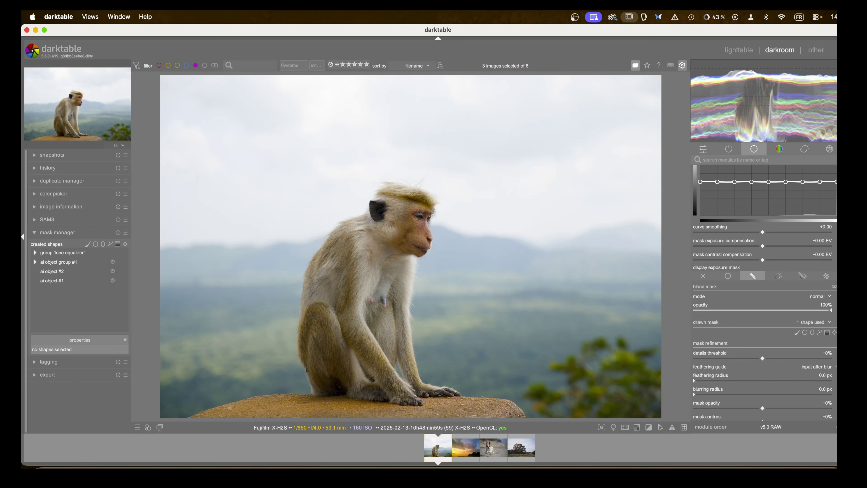
click(842, 333)
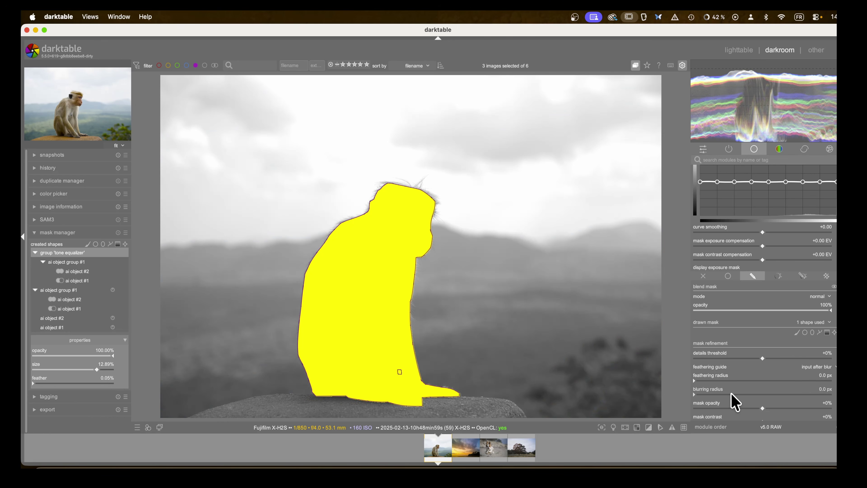
mouse_move(424, 194)
drag(696, 381, 715, 381)
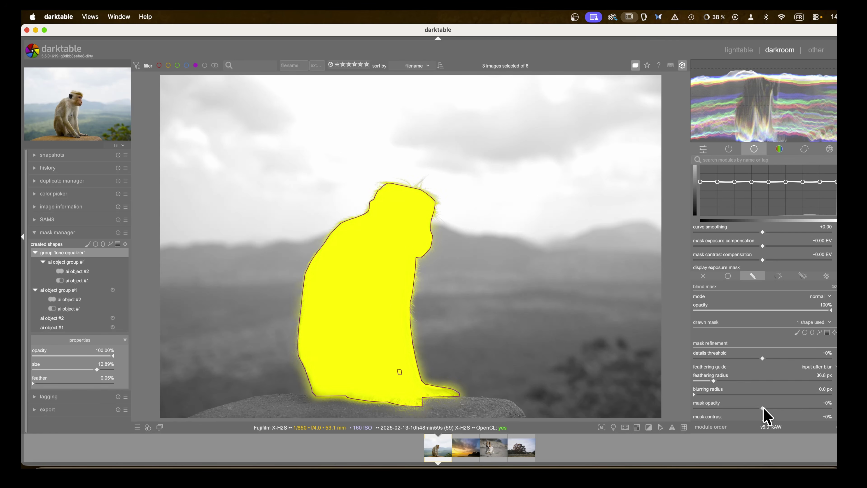
drag(715, 381, 718, 381)
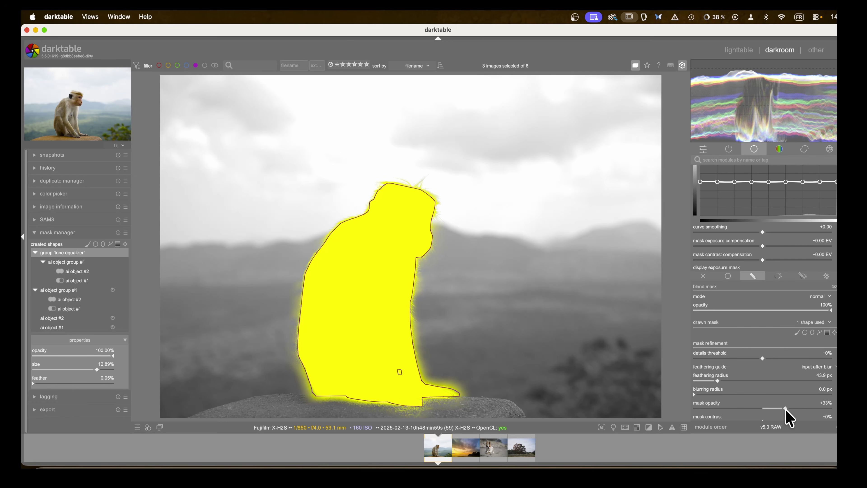
- Set the mask opacity to -2% and mask contrast to +28%, and hide the shape outlines
mouse_move(786, 410)
mouse_down()
mouse_move(759, 410)
mouse_move(782, 393)
mouse_up()
scroll(728, 368, down, 2)
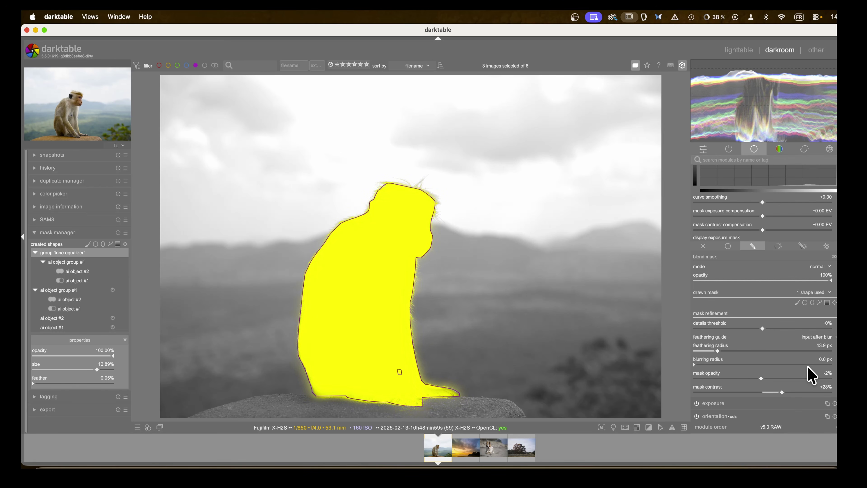
click(400, 372)
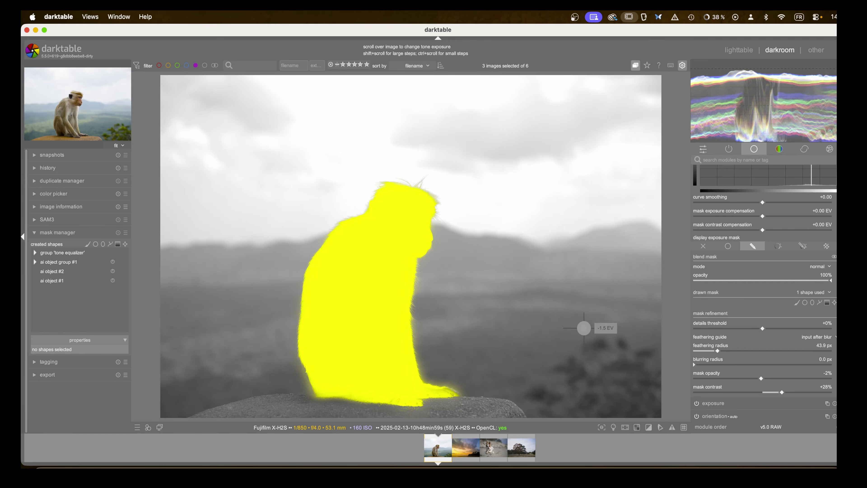
- Refine the mask around the monkey's head fur with mask opacity +42%, mask contrast +48% and feathering radius 24.3 px
click(121, 146)
click(114, 166)
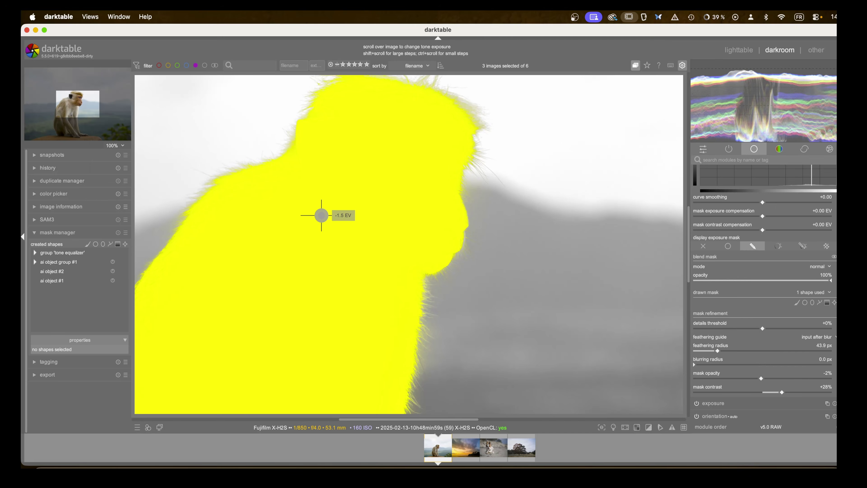
drag(90, 135, 83, 129)
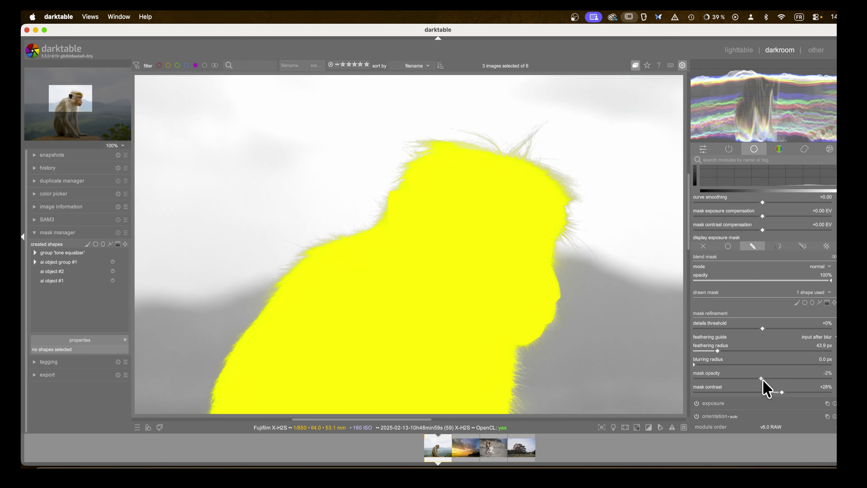
drag(762, 379, 792, 379)
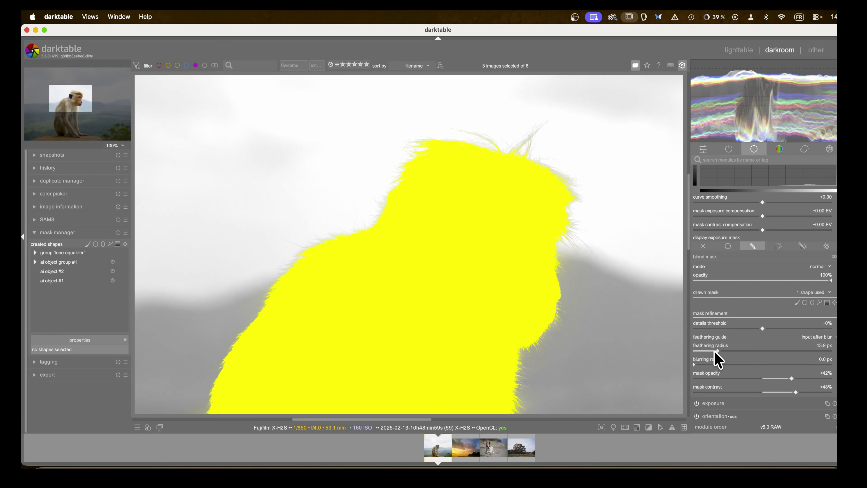
mouse_move(718, 351)
mouse_down()
mouse_move(735, 351)
mouse_move(700, 351)
mouse_move(716, 352)
mouse_up()
mouse_move(716, 350)
mouse_down()
mouse_move(697, 356)
mouse_move(799, 351)
mouse_move(708, 356)
mouse_up()
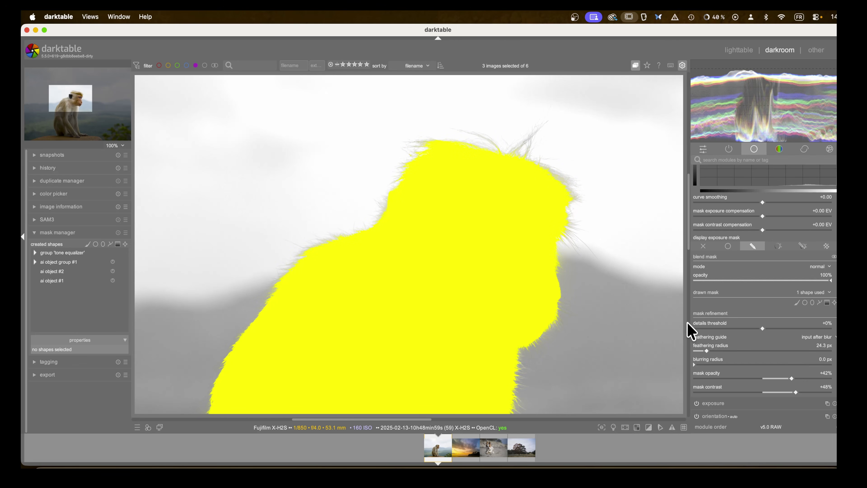
- Show the shape outlines and move the path of ai object #2 slightly outward along the top of the monkey's head
click(834, 303)
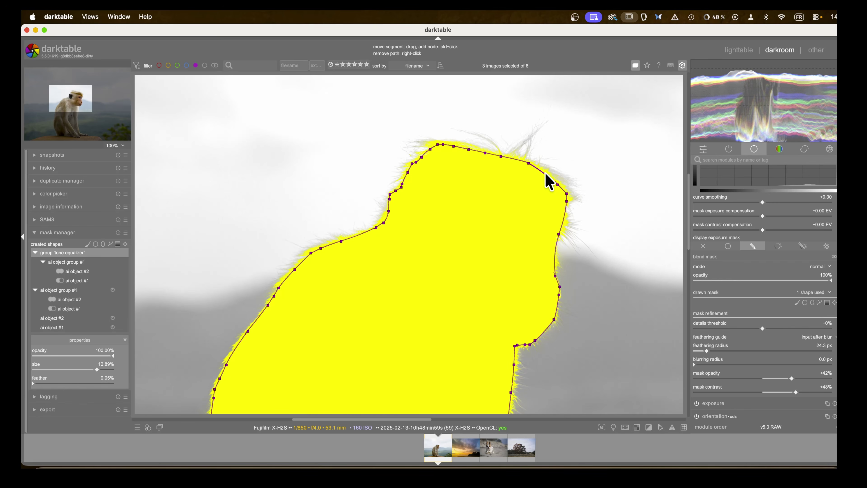
drag(548, 180, 513, 154)
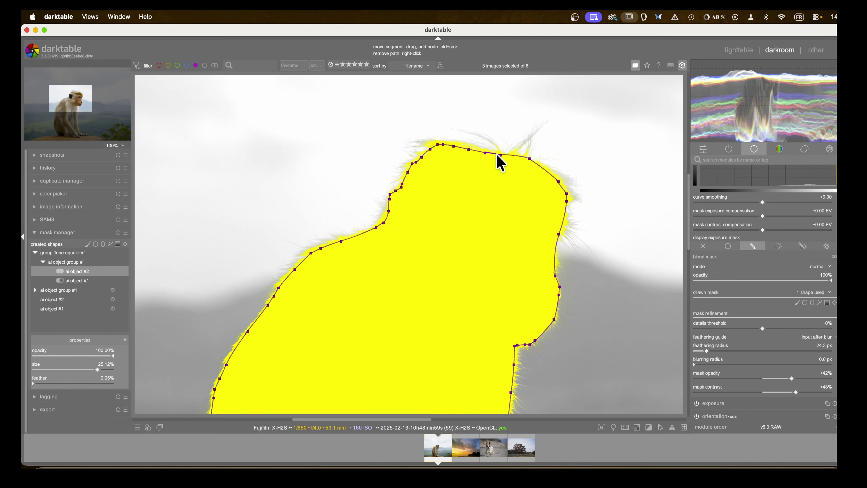
click(432, 147)
- Set the feather size of ai object #2 to 0.23%
scroll(471, 181, down, 1)
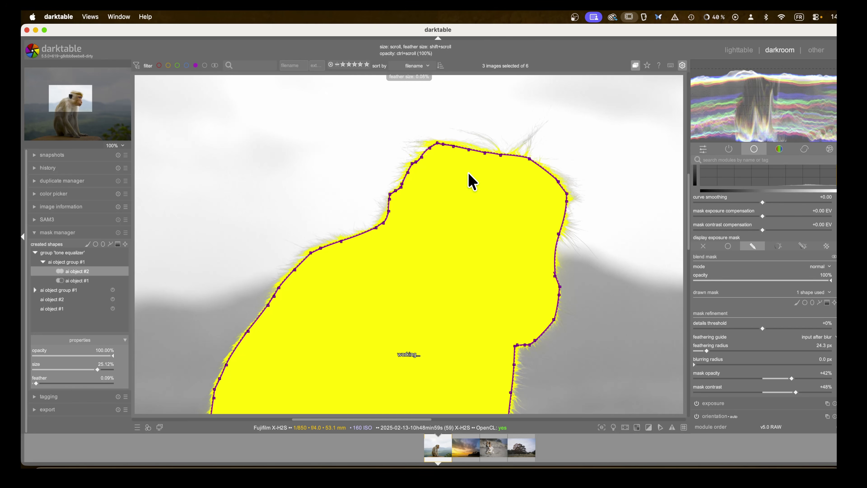
scroll(472, 181, up, 1)
scroll(471, 182, up, 5)
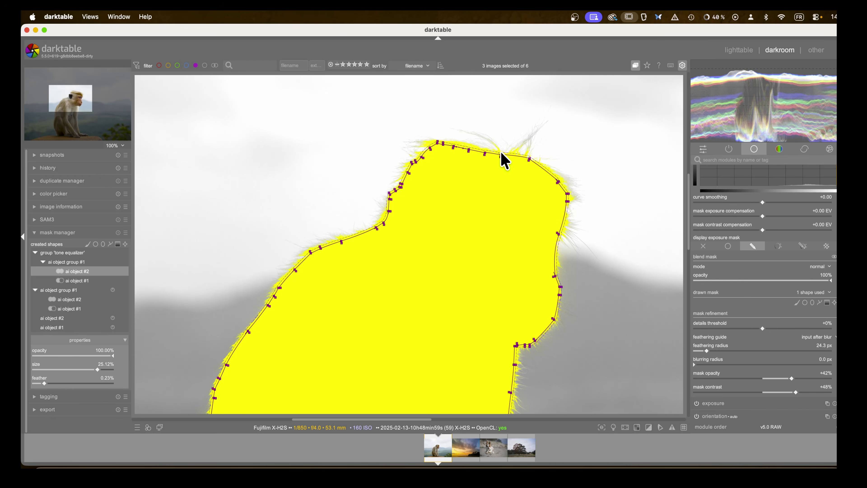
- Widen the feathering of individual path nodes above the monkey's head so the border reaches around the loose hairs
drag(502, 154, 525, 168)
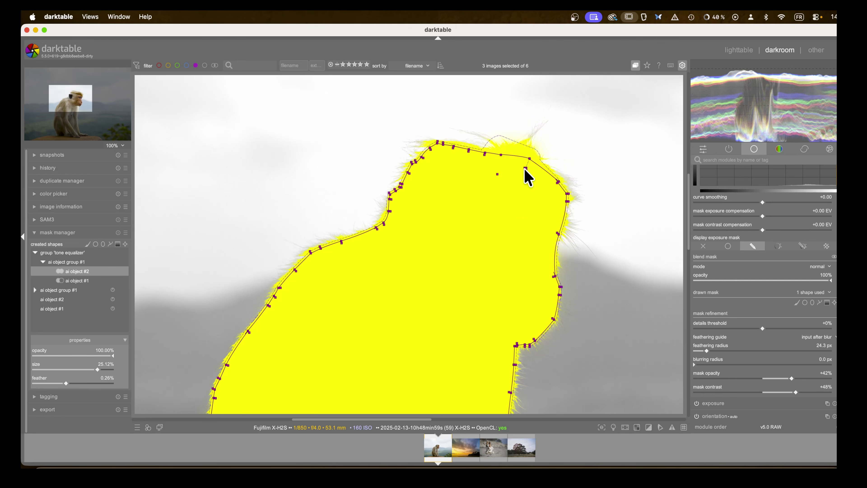
click(471, 151)
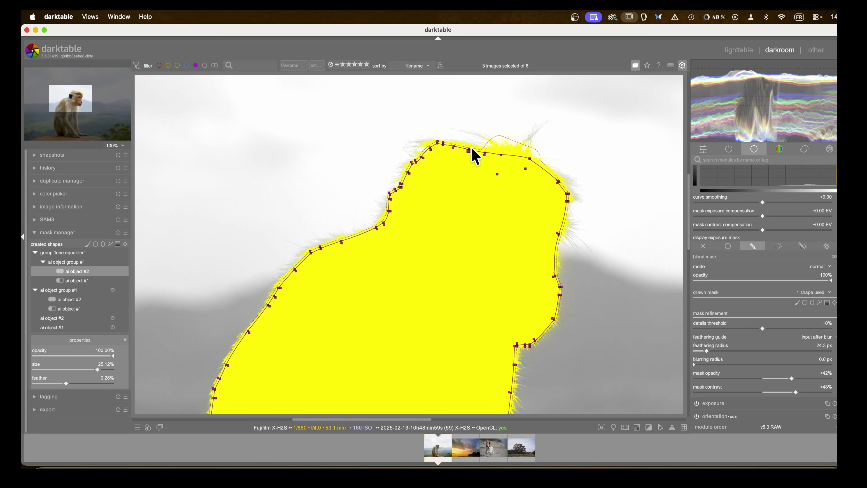
click(472, 151)
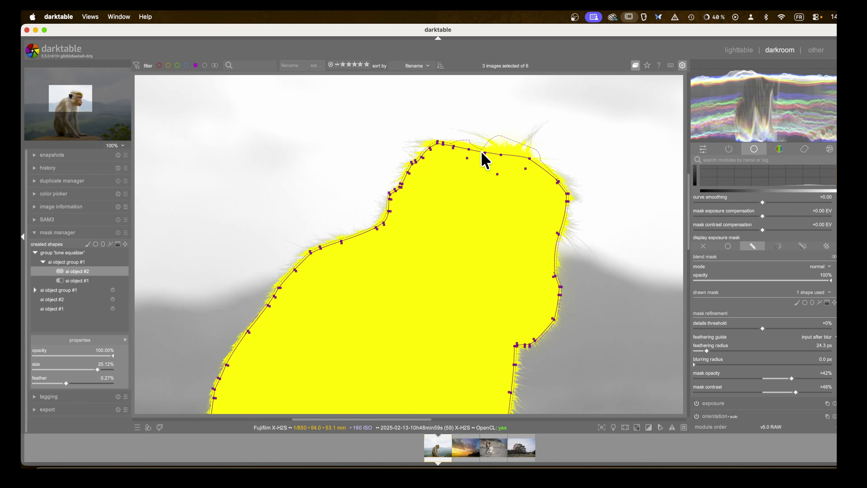
drag(467, 158, 485, 169)
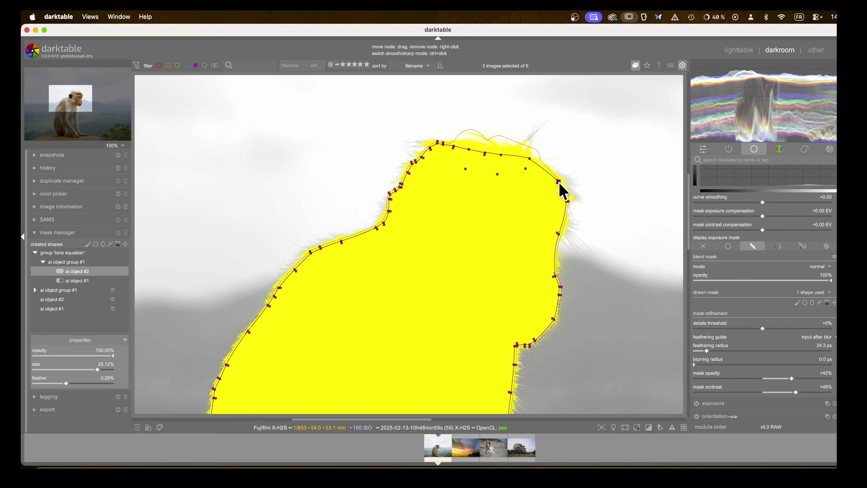
mouse_move(560, 182)
mouse_down()
mouse_move(554, 180)
mouse_move(567, 189)
mouse_move(564, 178)
mouse_move(558, 183)
mouse_up()
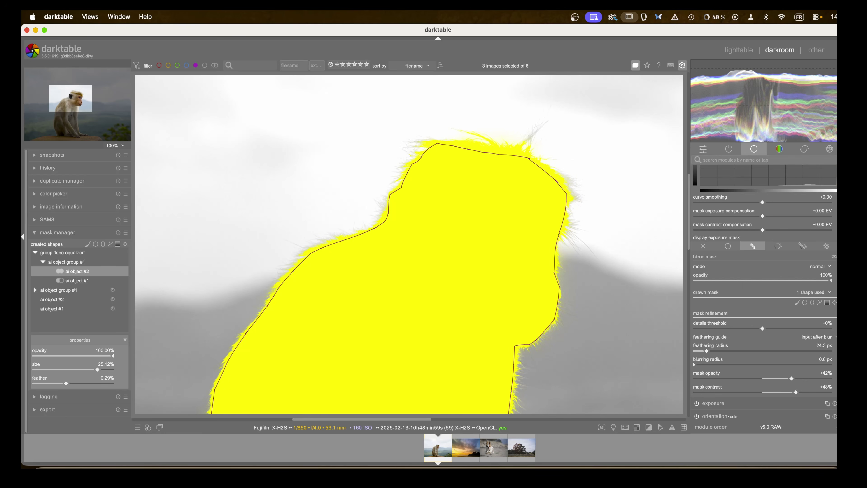
- Hide the mask overlay and auto-adjust the tone equalizer's mask exposure compensation
click(842, 302)
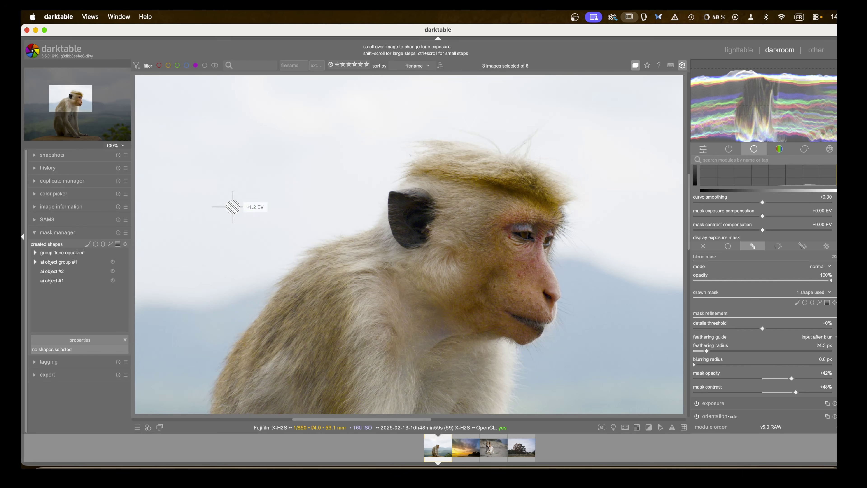
scroll(232, 203, down, 5)
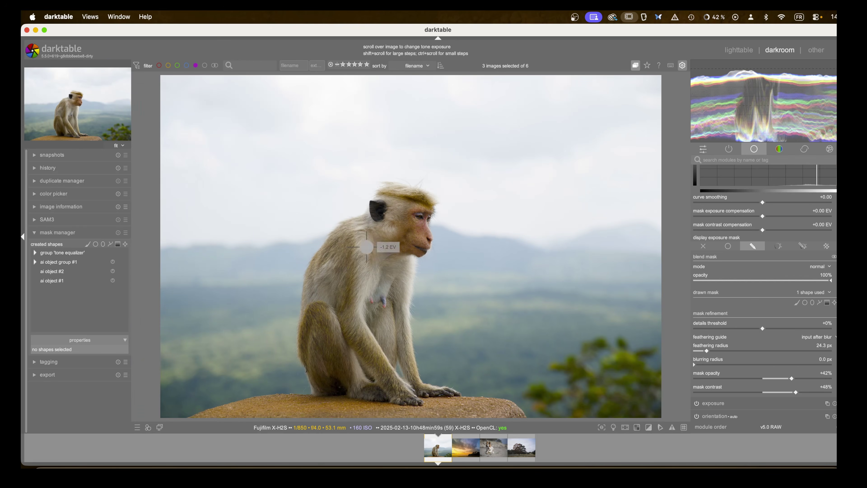
scroll(744, 260, up, 5)
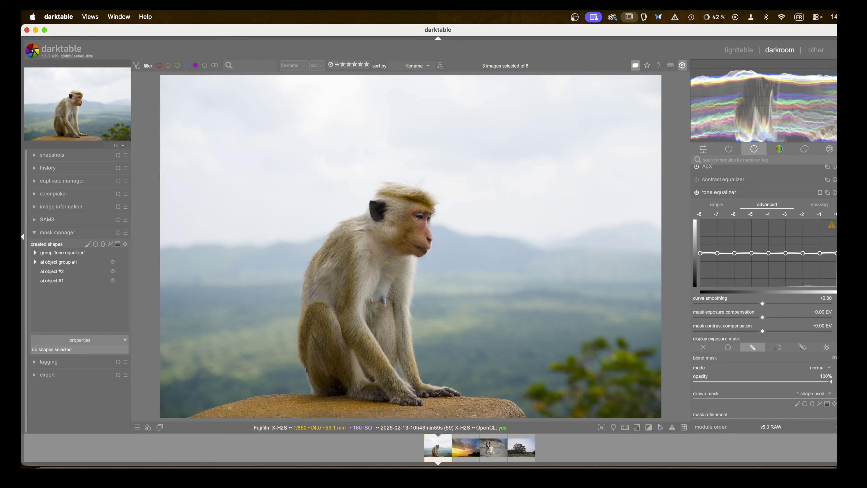
click(834, 317)
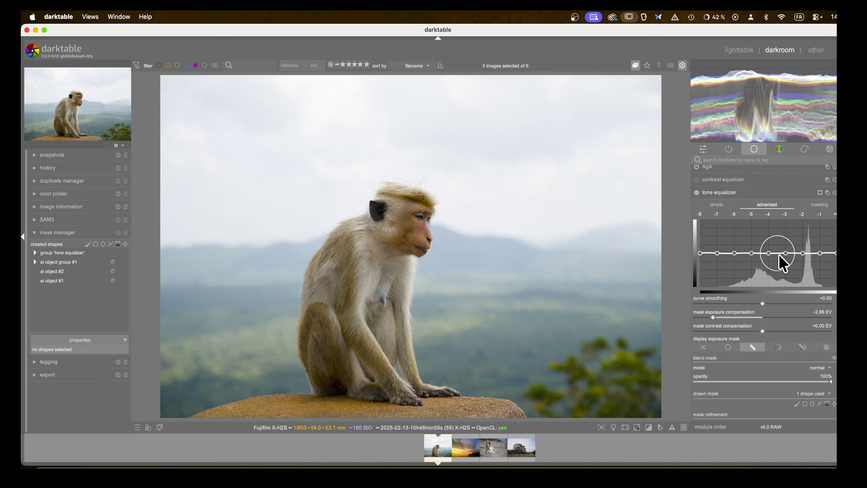
- Raise the tone equalizer curve around -5 to -4 EV and compare the monkey with the module off and on
drag(782, 264, 768, 242)
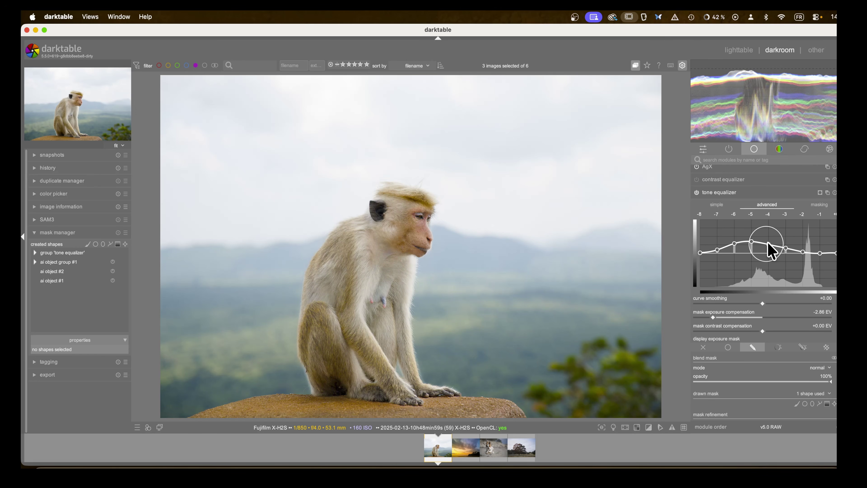
click(696, 192)
click(696, 192)
click(696, 193)
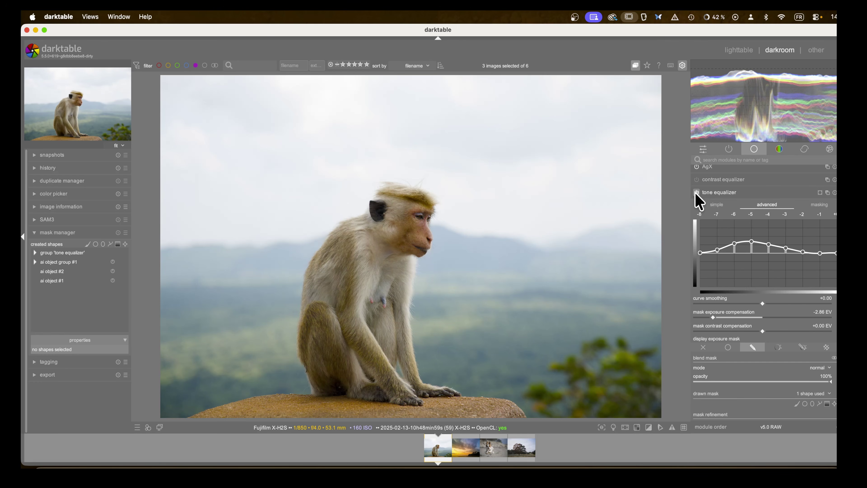
click(696, 193)
click(696, 193)
click(696, 192)
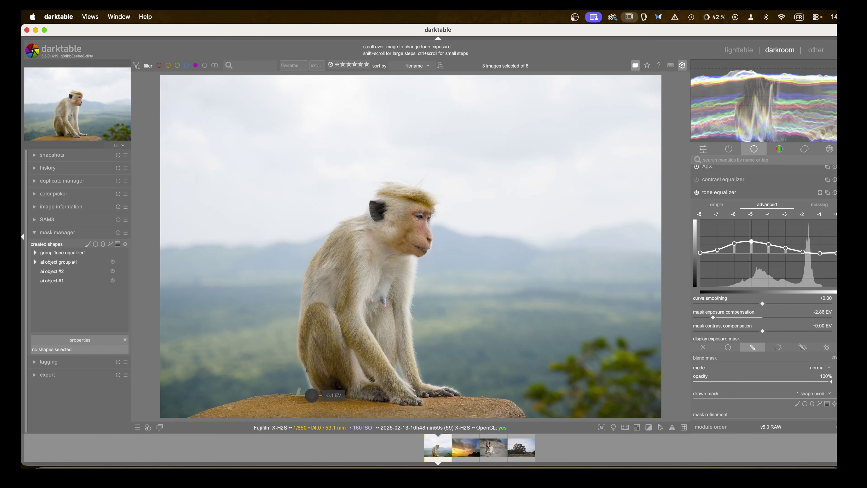
- Compare the edge of the monkey's hind leg and feet up close with the tone equalizer off and on
scroll(401, 355, up, 1)
scroll(401, 355, up, 1)
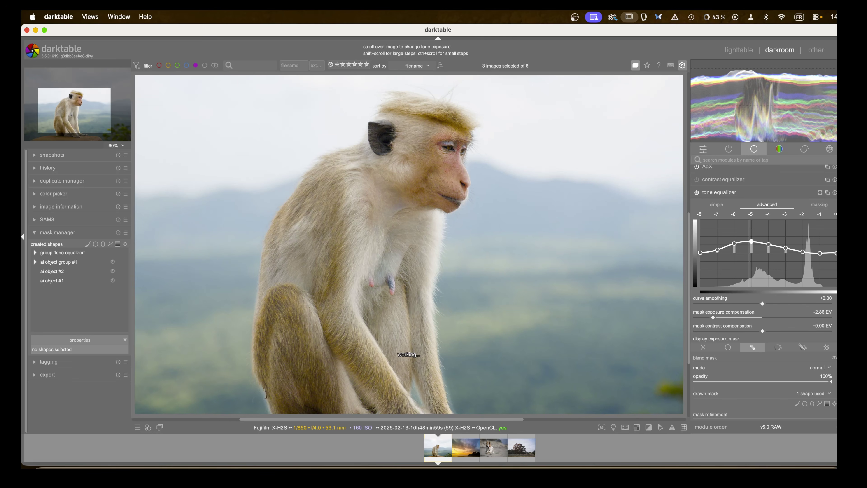
scroll(401, 356, up, 2)
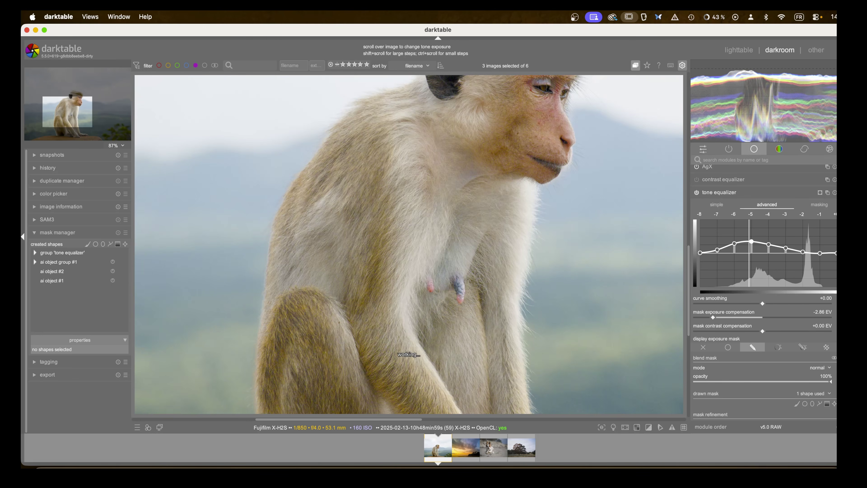
drag(54, 126, 58, 139)
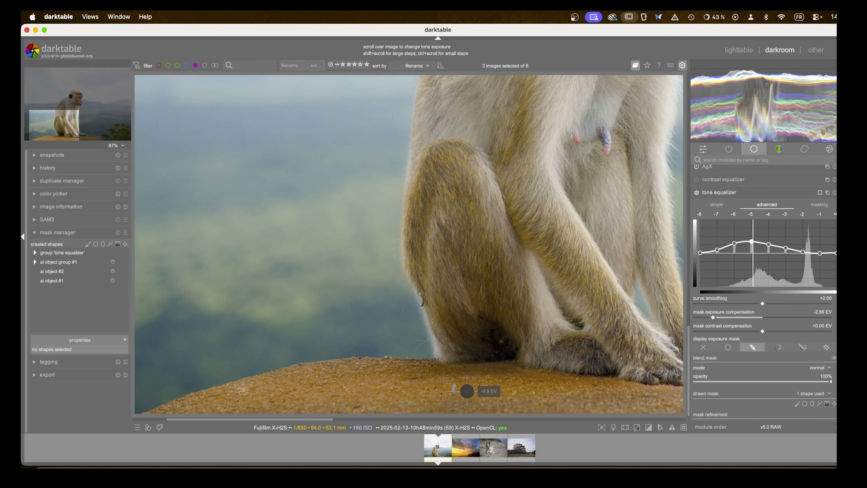
click(697, 192)
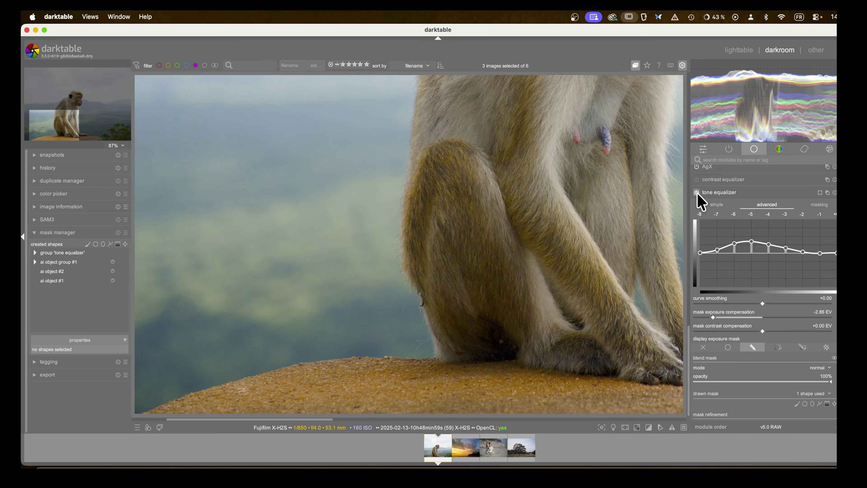
click(696, 193)
click(697, 193)
click(697, 192)
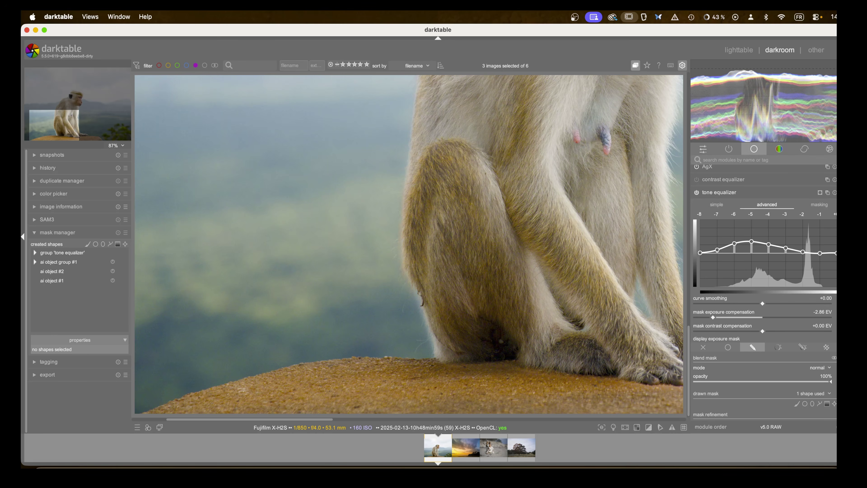
- Examine the mask outline along the monkey's hind leg and the loose hairs around its head at 100% zoom
click(835, 403)
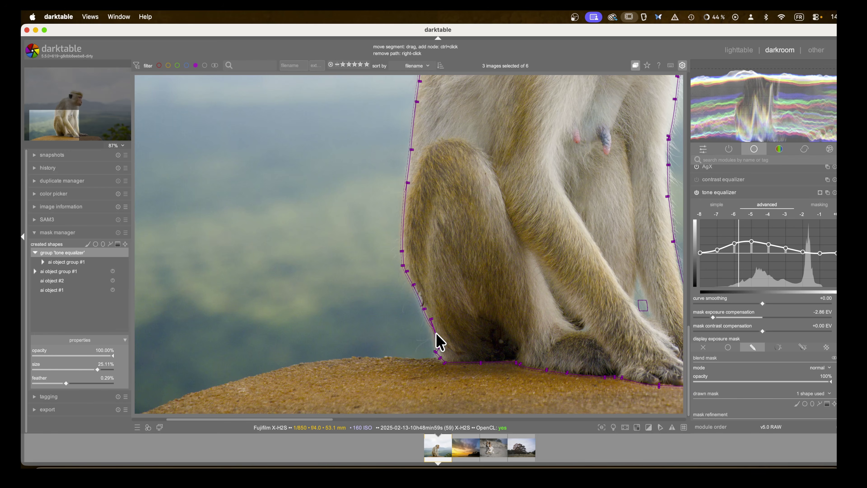
drag(429, 316, 423, 298)
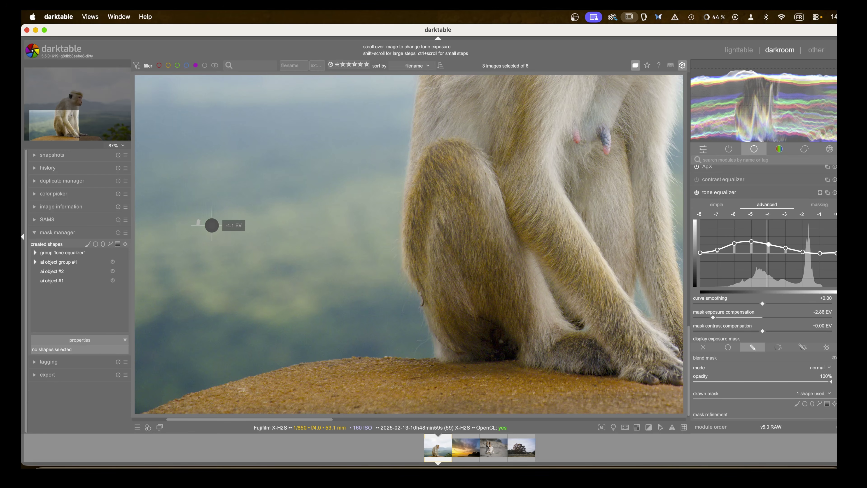
drag(73, 140, 79, 102)
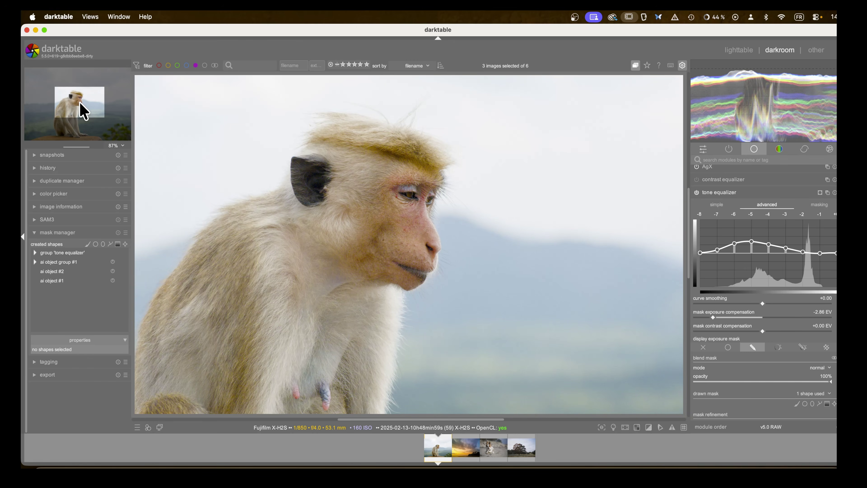
click(120, 146)
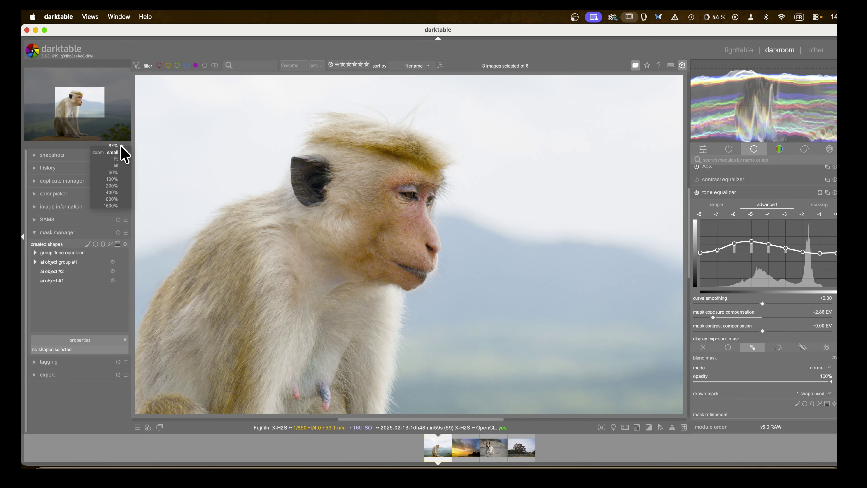
click(112, 180)
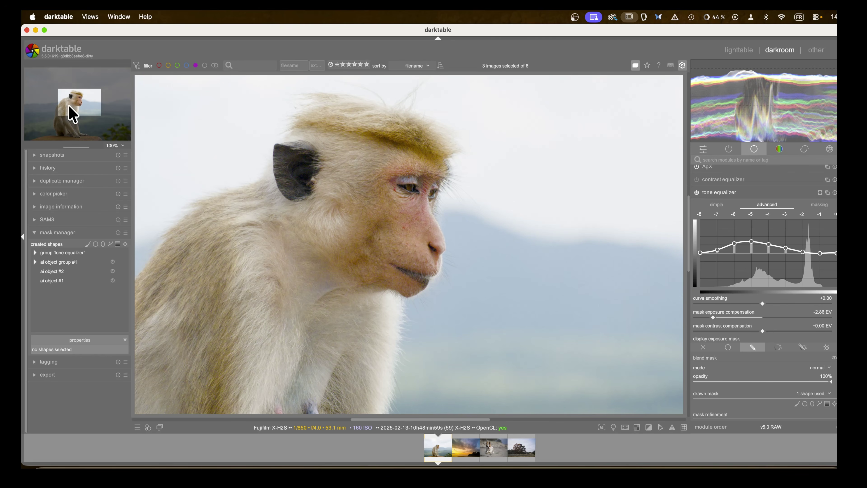
drag(69, 105, 85, 98)
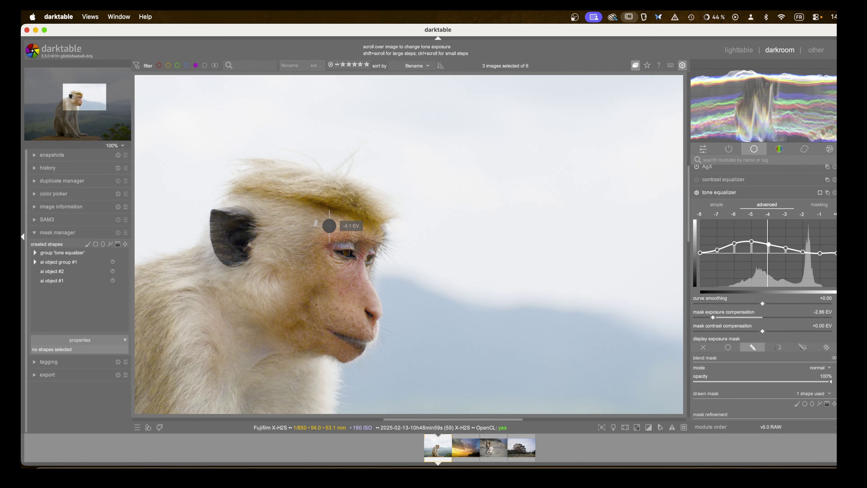
click(725, 194)
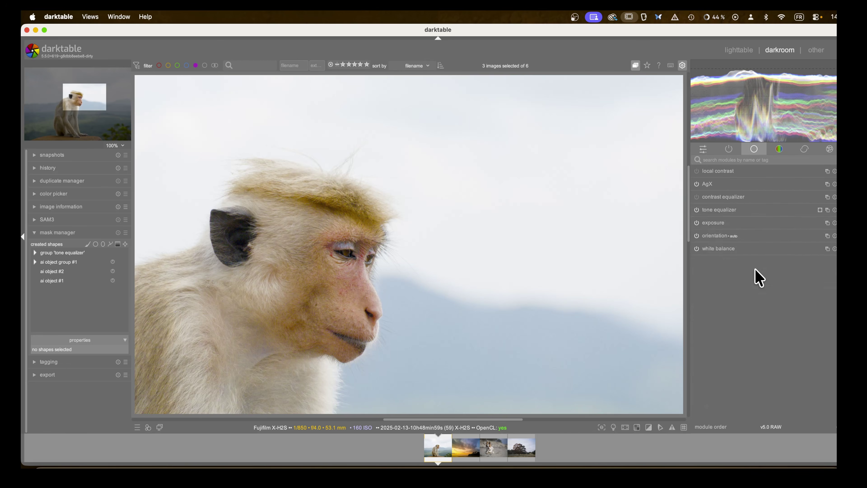
middle_click(316, 248)
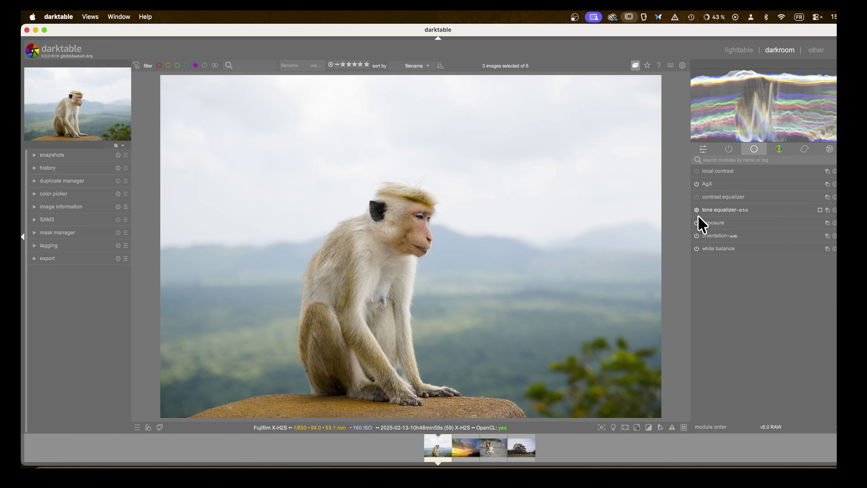
- Duplicate the tone equalizer instance and name the copy SAM 3
mouse_move(698, 216)
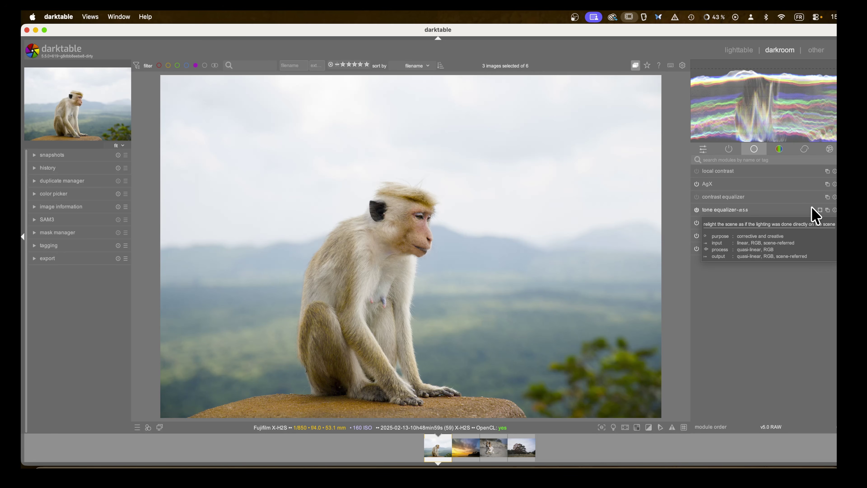
click(829, 210)
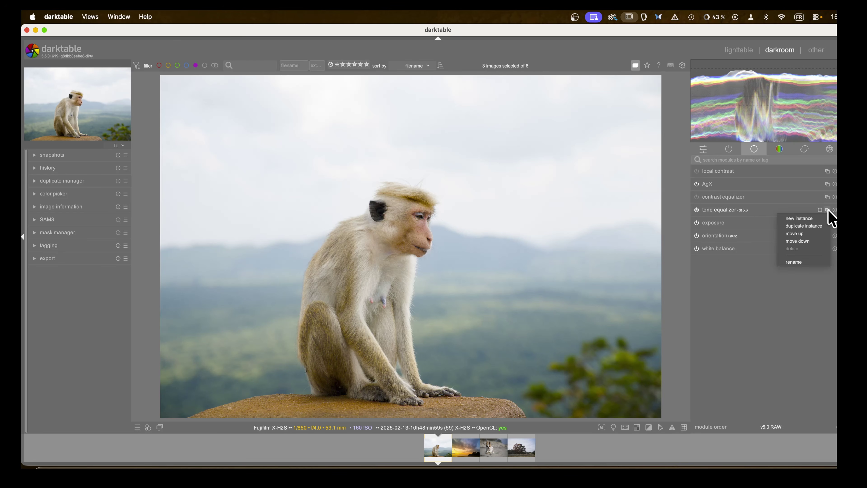
click(823, 227)
double_click(739, 172)
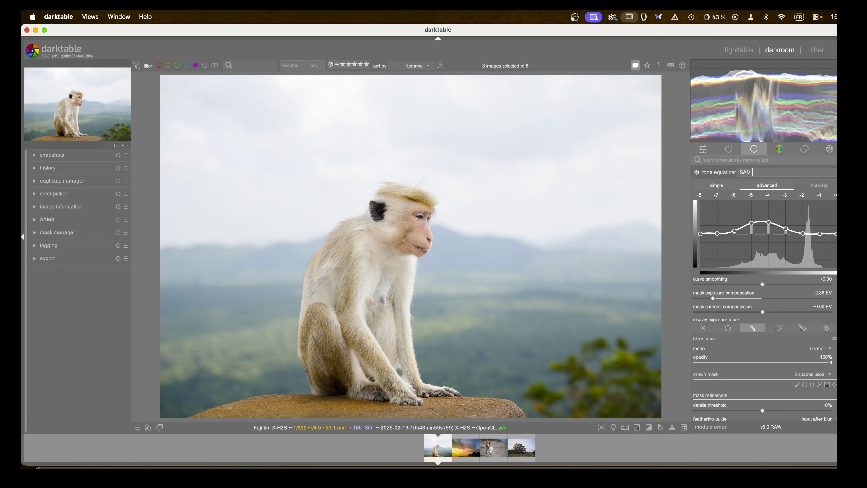
text(SAM)
key(Return)
- Turn off the original tone equalizer instance and compare the image with the SAM 3 instance off and on
scroll(761, 180, up, 2)
scroll(734, 270, down, 5)
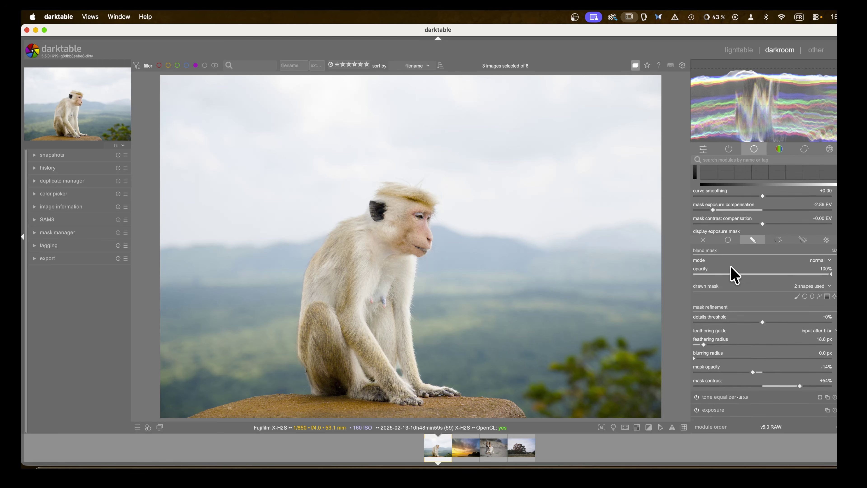
scroll(726, 357, down, 1)
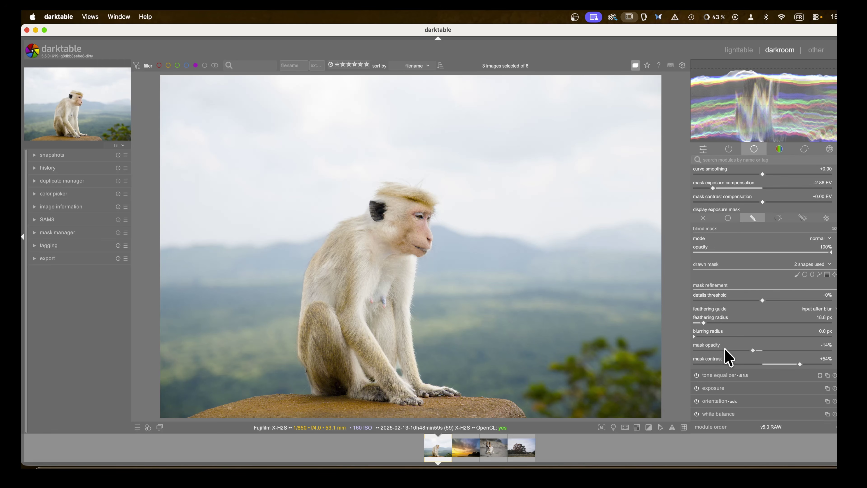
click(697, 377)
scroll(736, 401, up, 7)
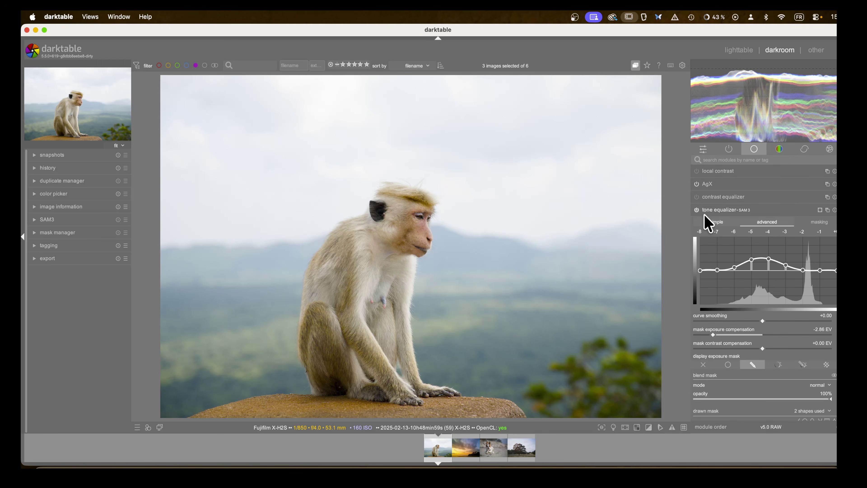
click(697, 210)
click(697, 210)
scroll(741, 274, down, 1)
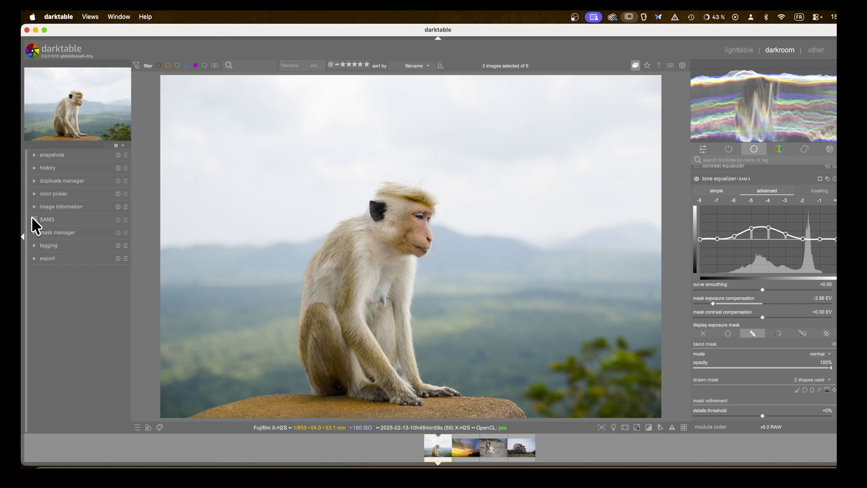
- Generate one SAM3 mask in Box mode, with the selection box drawn around the whole monkey
click(36, 224)
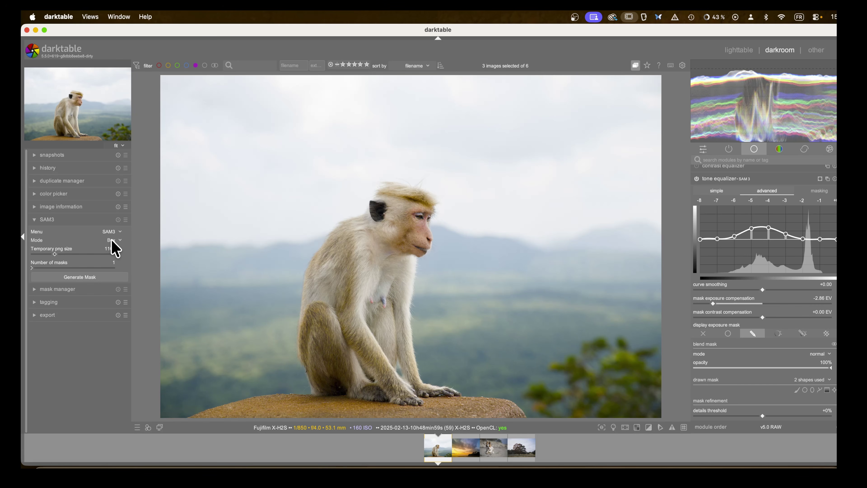
click(120, 240)
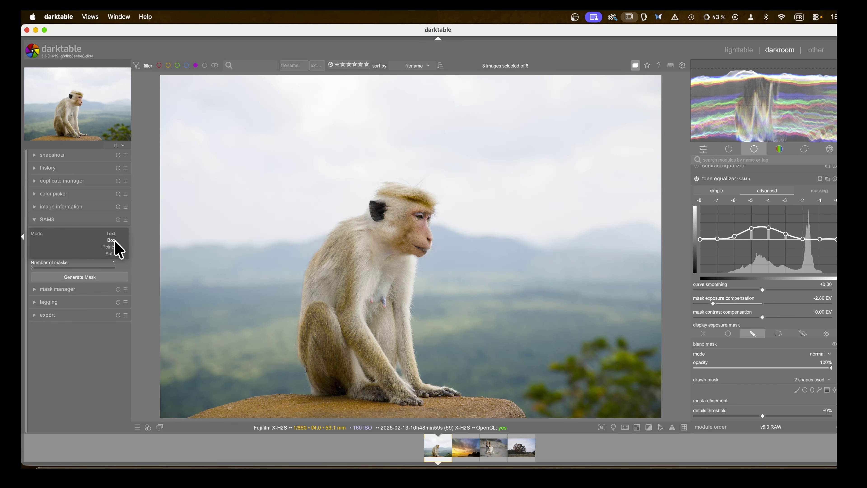
click(113, 241)
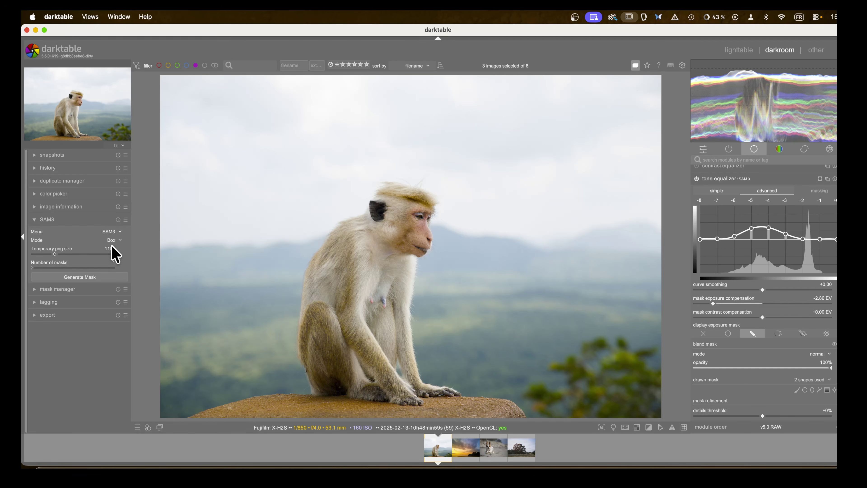
click(120, 243)
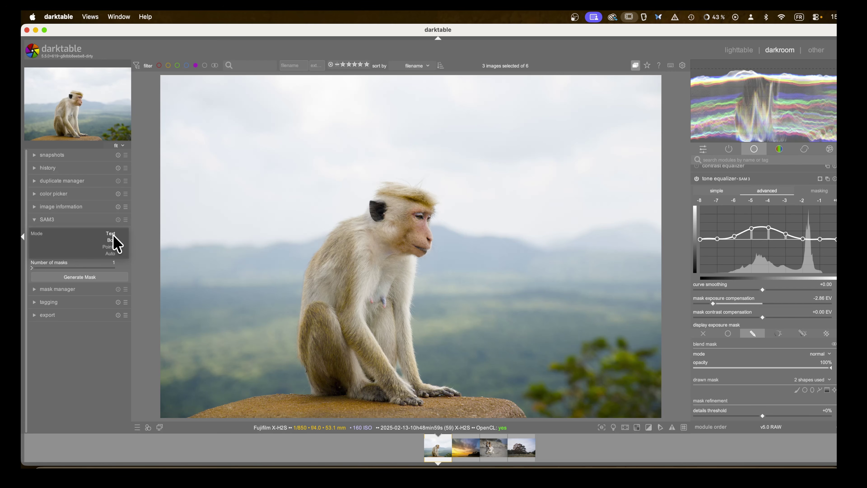
key(Escape)
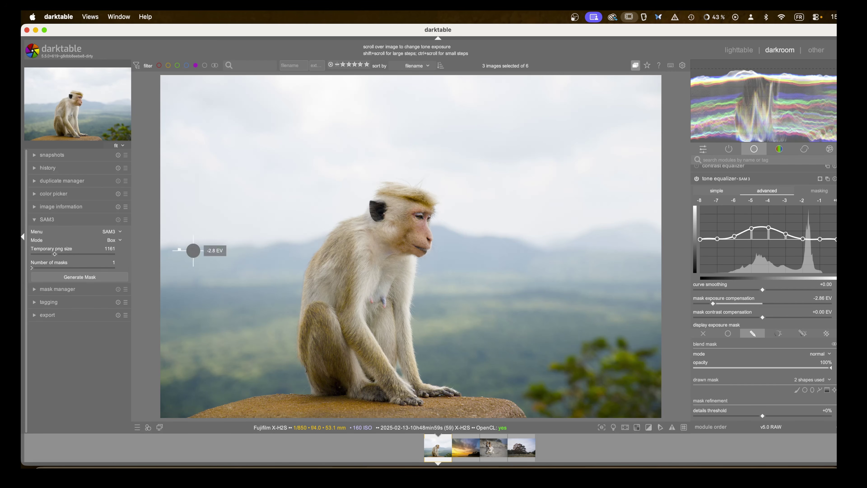
click(96, 277)
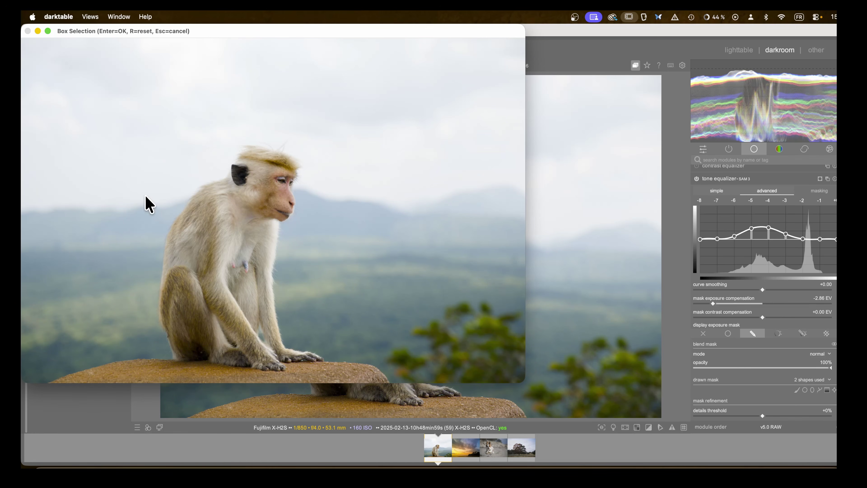
drag(133, 128, 336, 377)
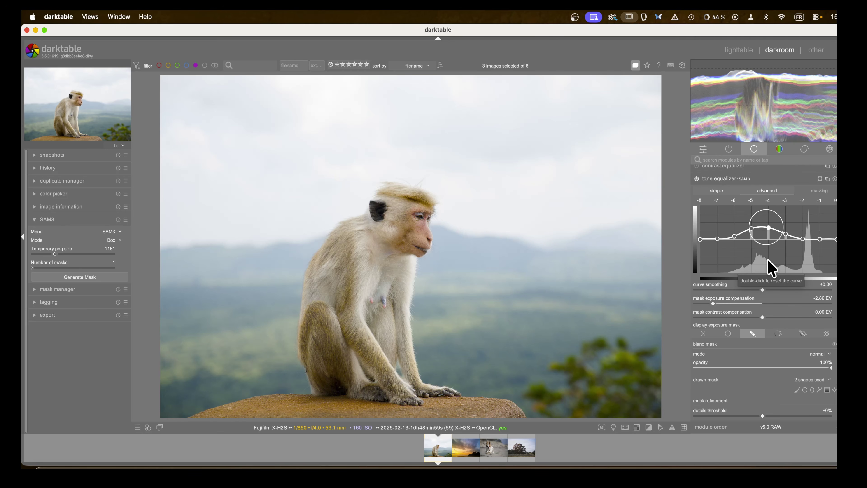
scroll(753, 283, up, 2)
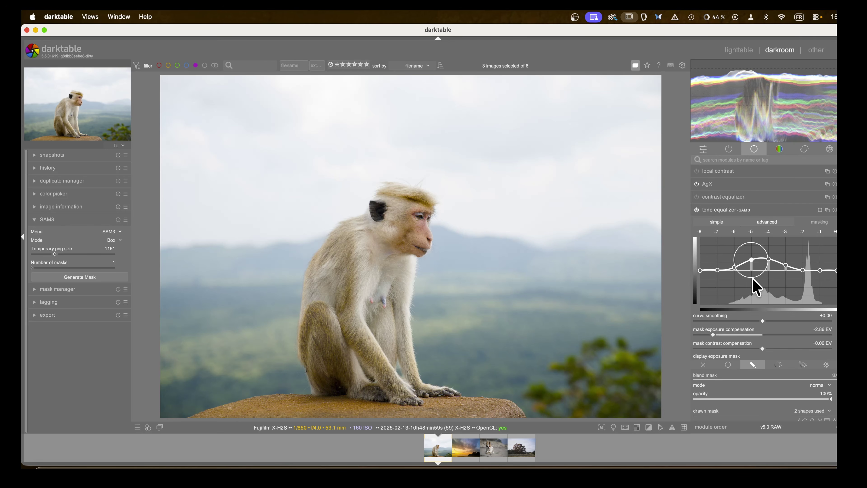
scroll(817, 244, down, 2)
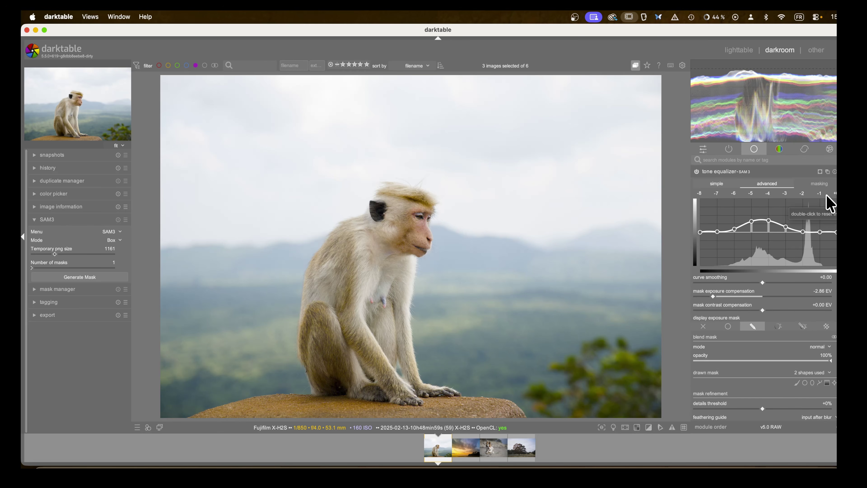
click(830, 149)
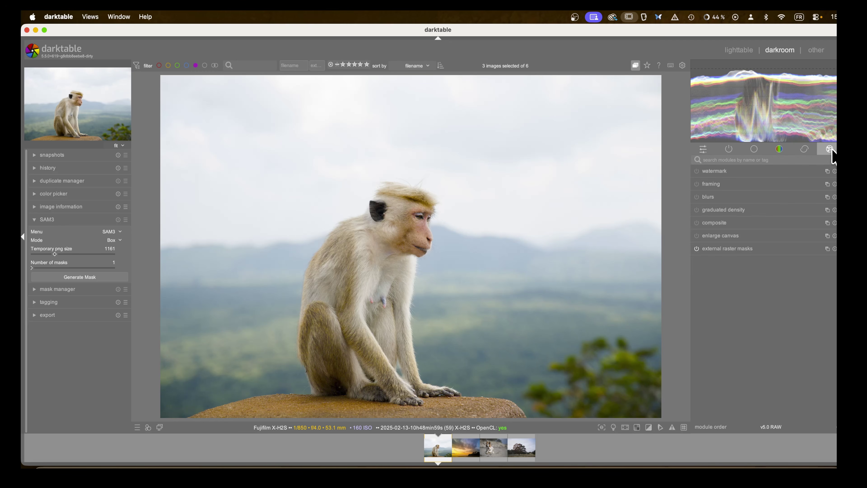
click(712, 249)
click(700, 277)
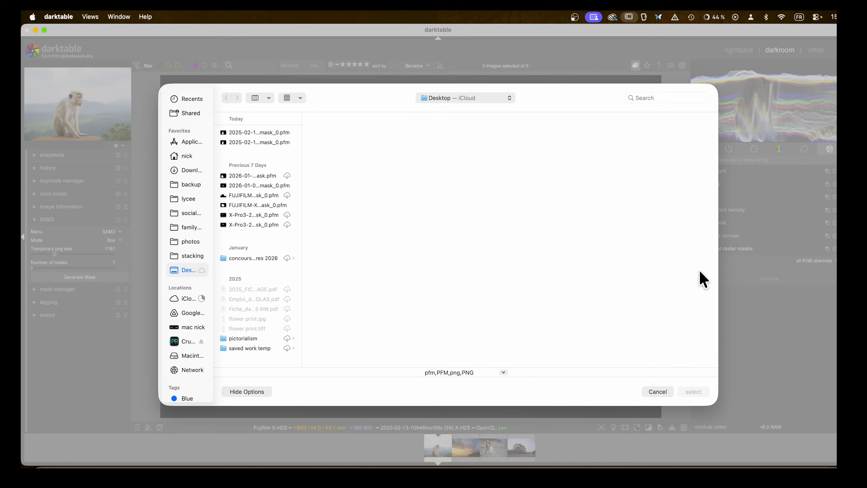
click(260, 134)
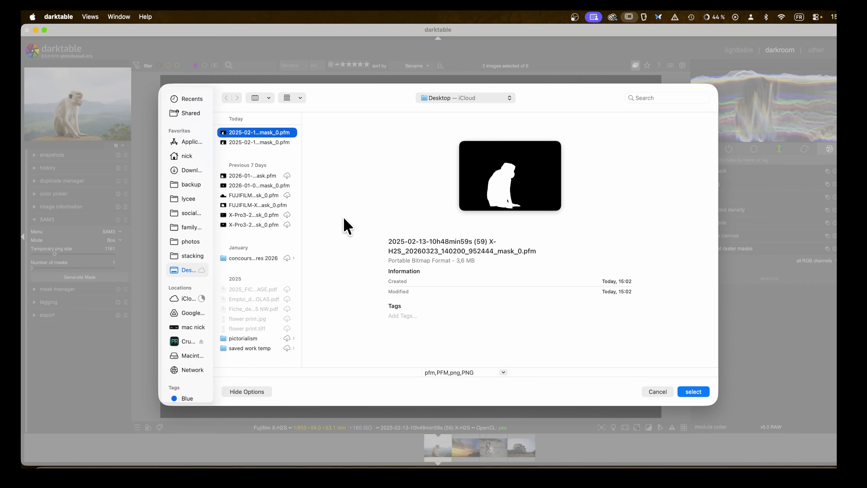
click(696, 393)
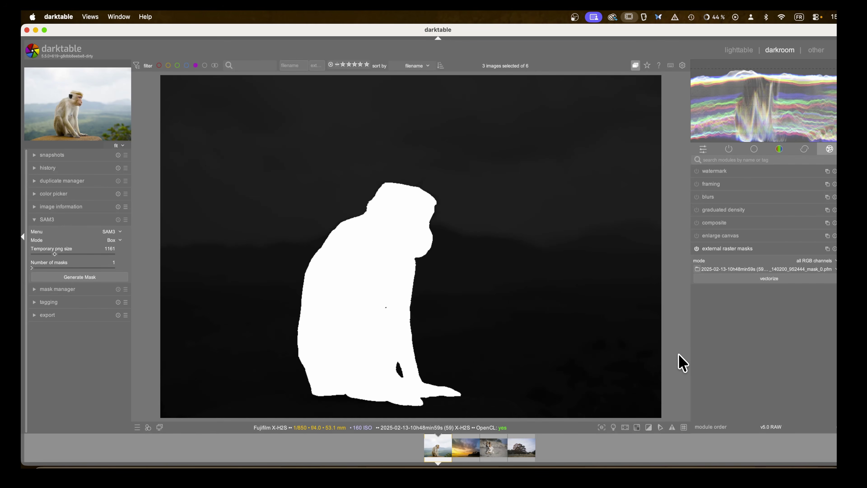
click(714, 250)
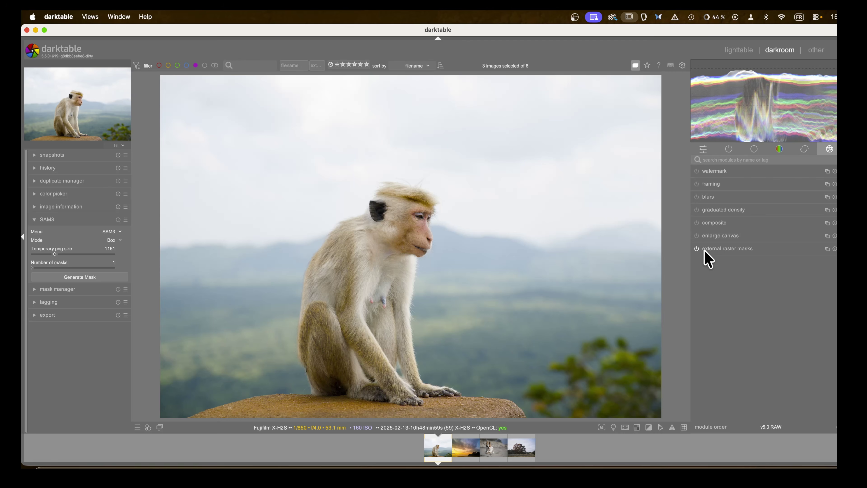
- Switch the SAM3 tone equalizer instance to a raster mask from external raster masks, and compare the image with the instance off and on
click(729, 149)
scroll(751, 260, down, 5)
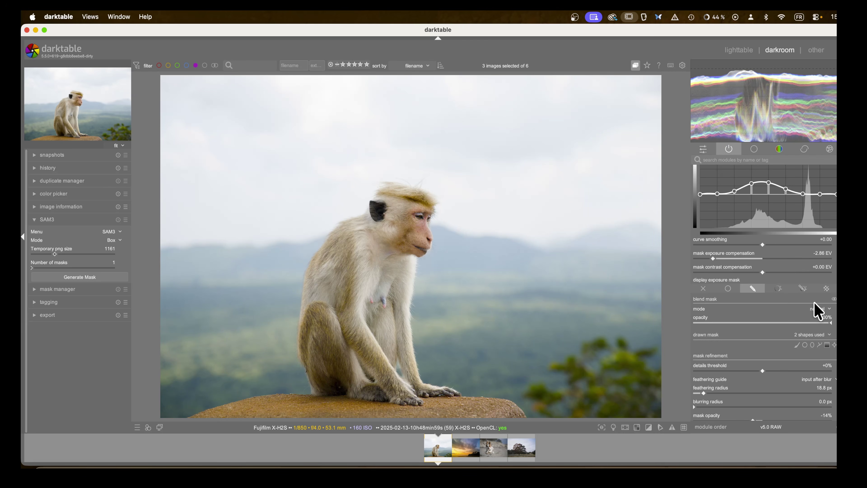
click(826, 289)
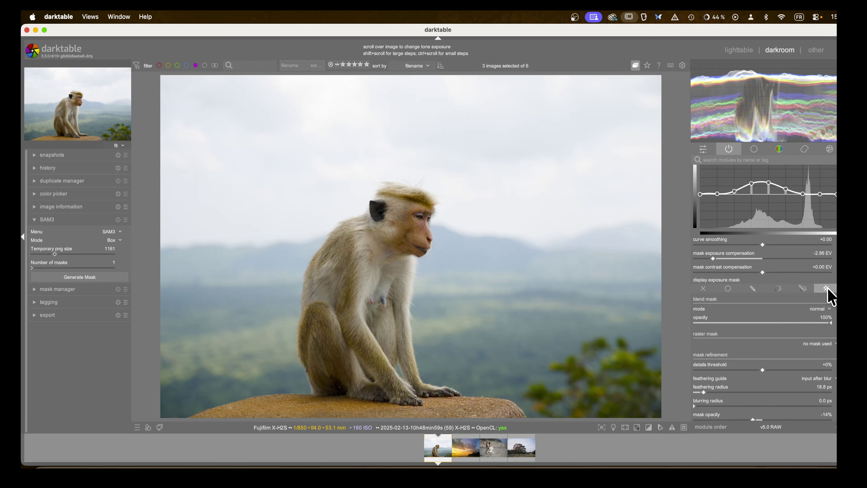
click(825, 343)
click(824, 352)
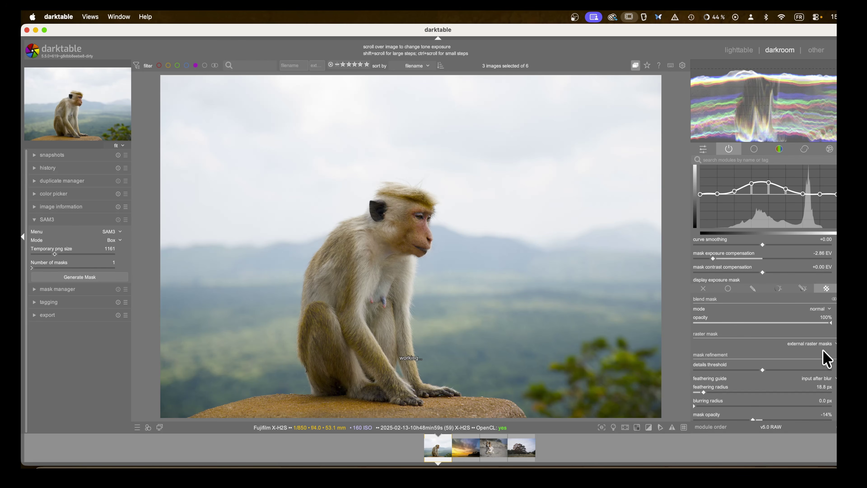
scroll(734, 253, up, 4)
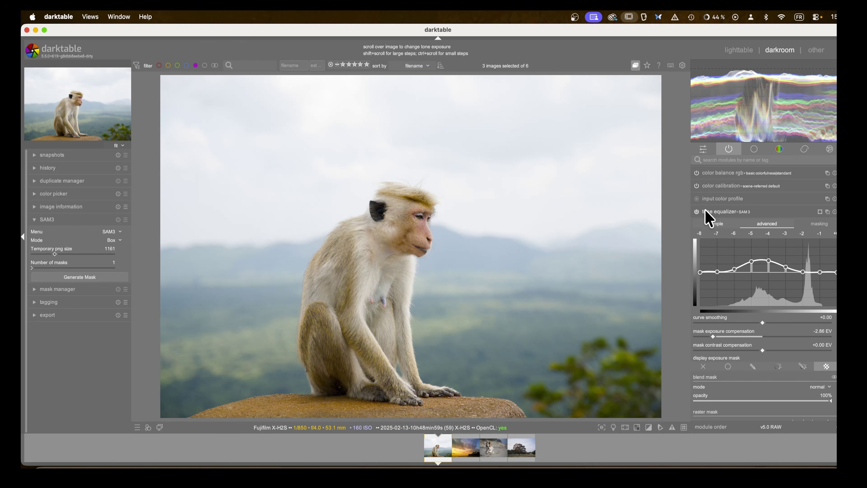
click(696, 212)
click(697, 212)
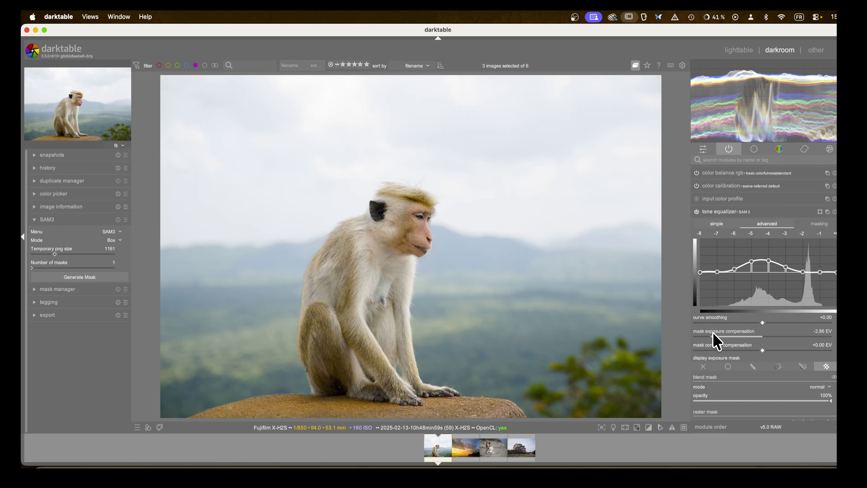
- Refine the SAM3 tone equalizer's raster mask with a feathering radius of 45.5 px and a mask contrast of +20%
scroll(707, 358, down, 3)
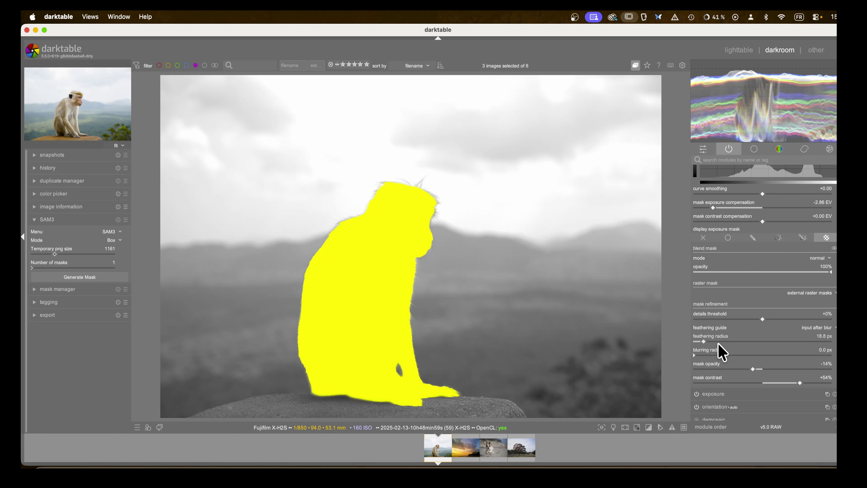
click(709, 341)
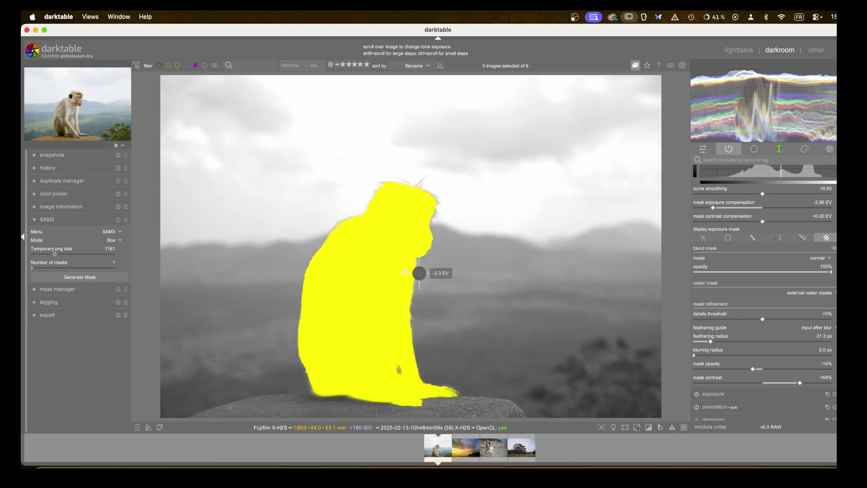
scroll(418, 227, up, 1)
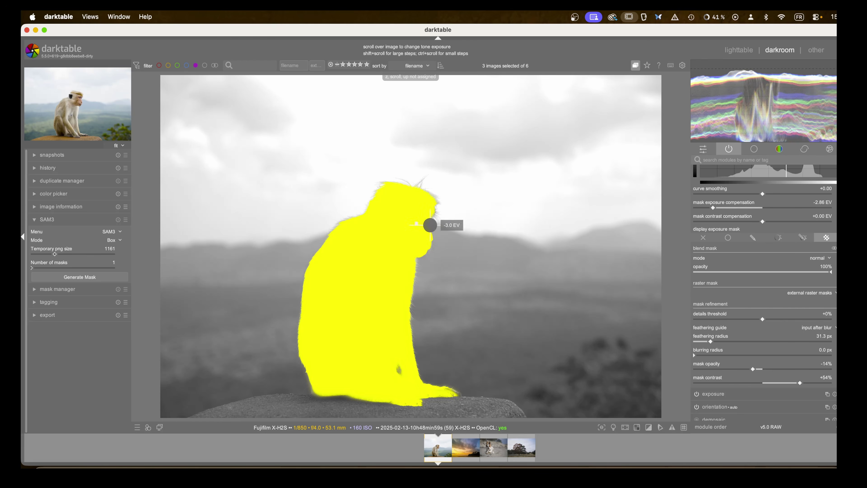
scroll(427, 225, up, 2)
scroll(452, 223, up, 1)
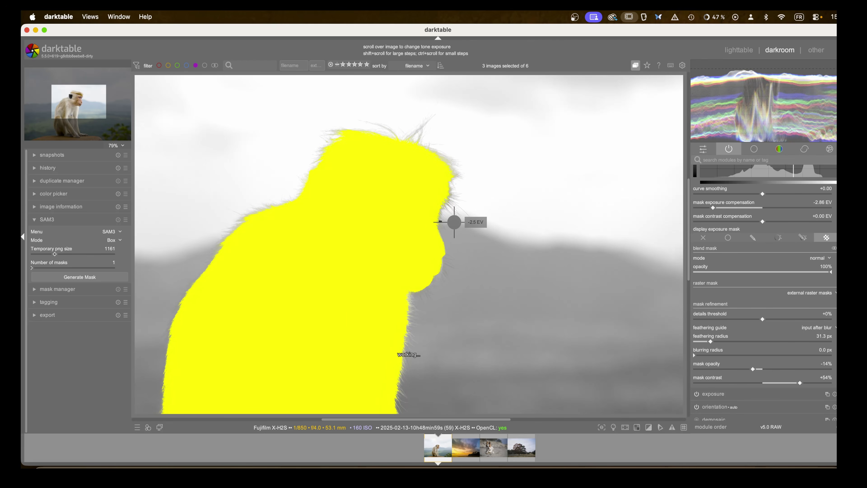
mouse_move(711, 341)
mouse_down()
mouse_move(731, 342)
mouse_move(719, 342)
mouse_up()
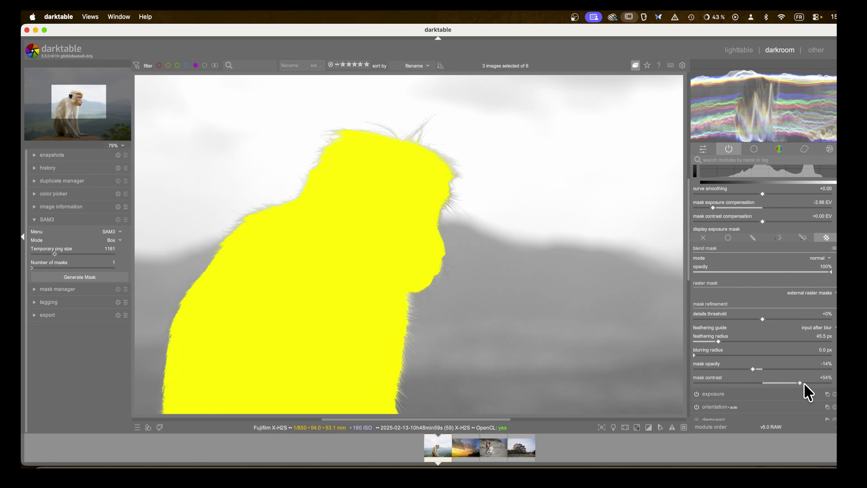
drag(799, 383, 776, 383)
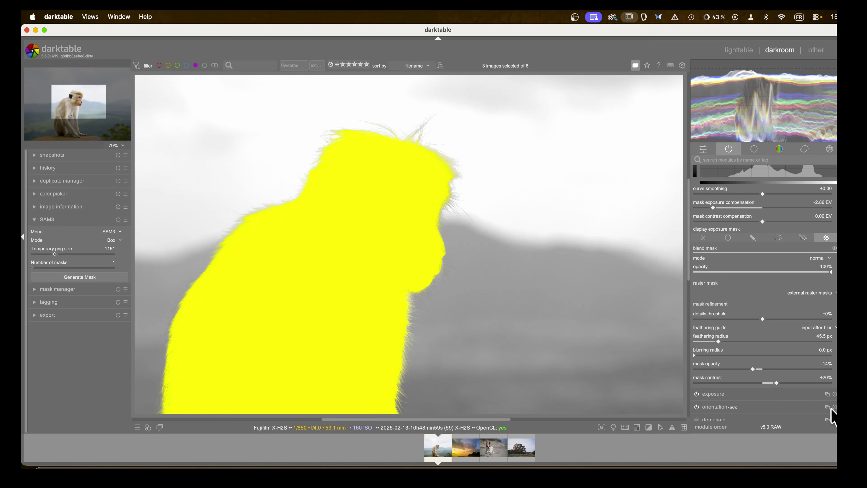
scroll(762, 352, up, 5)
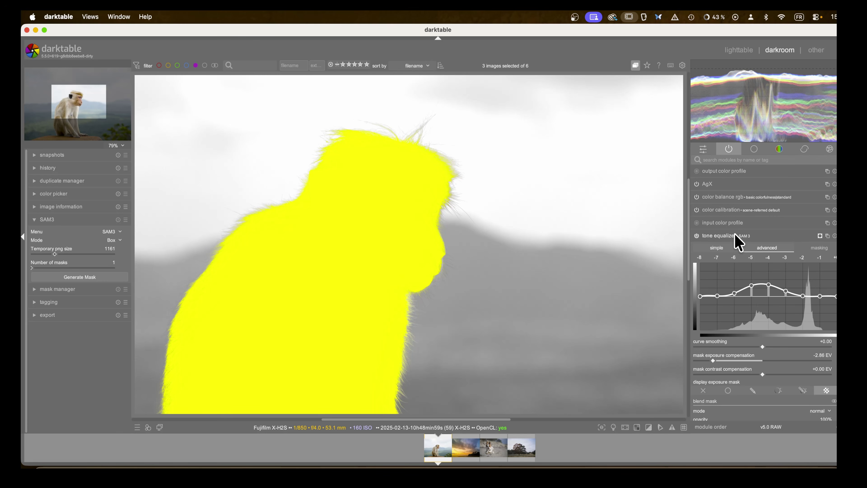
click(713, 235)
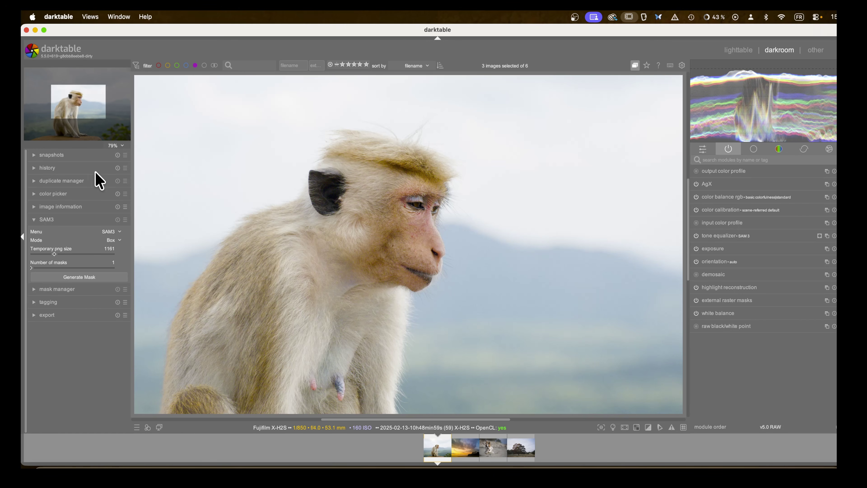
- Take a snapshot of the SAM3 version, and switch the active tone equalizer from the SAM3 instance to the original one
click(52, 157)
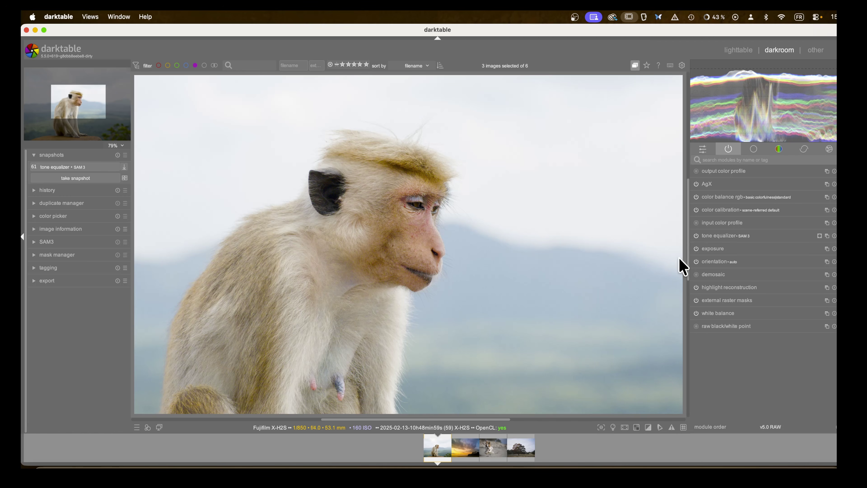
click(755, 149)
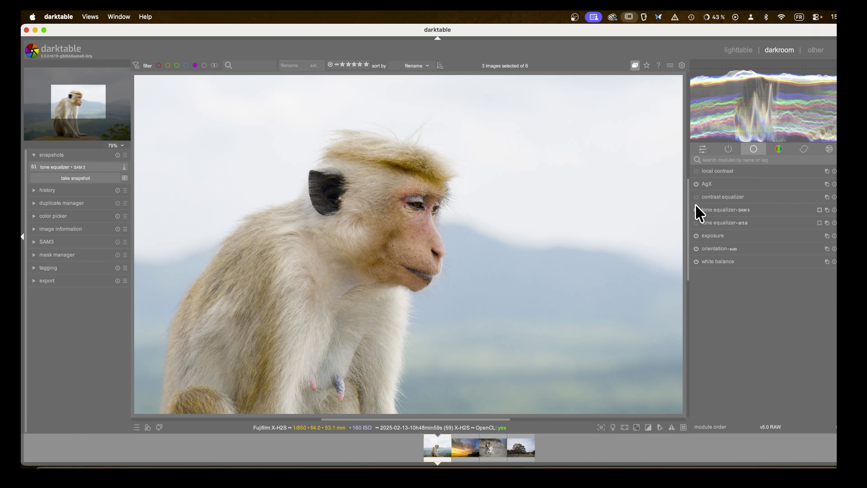
click(696, 223)
click(696, 210)
- Overlay the SAM3 snapshot on the image and compare the fur and face around the monkey's chin at 200% zoom
click(92, 167)
drag(322, 300, 283, 284)
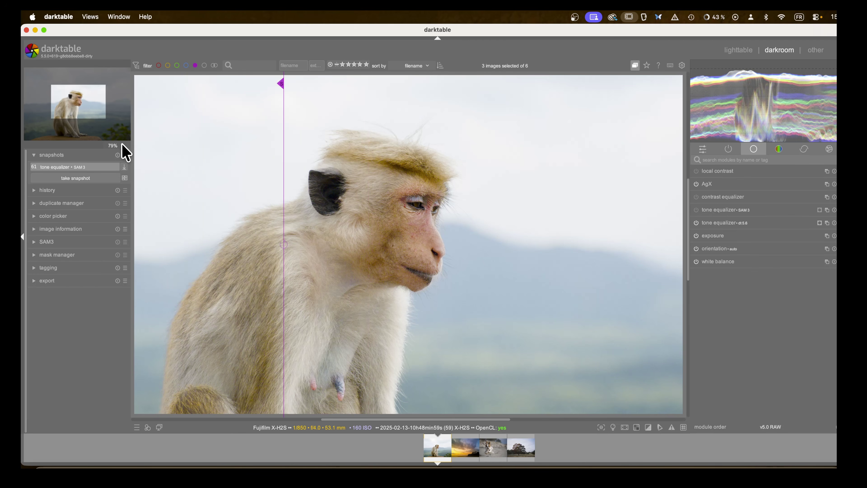
click(125, 152)
click(118, 149)
click(119, 180)
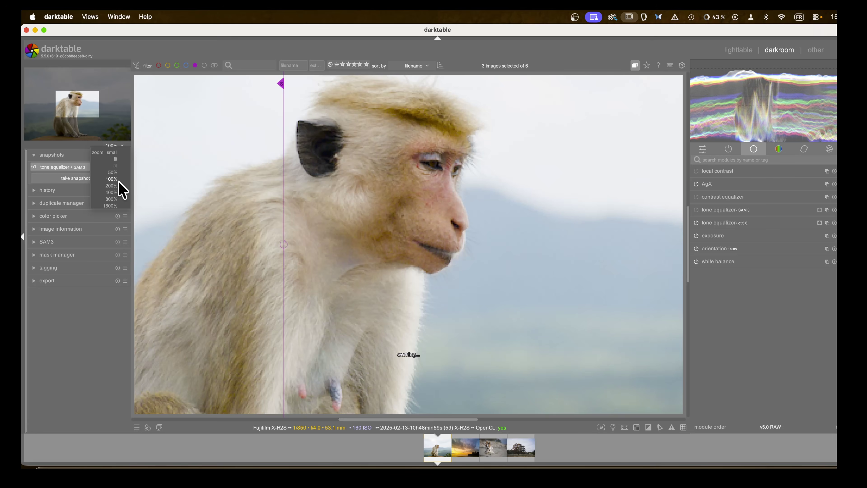
click(112, 186)
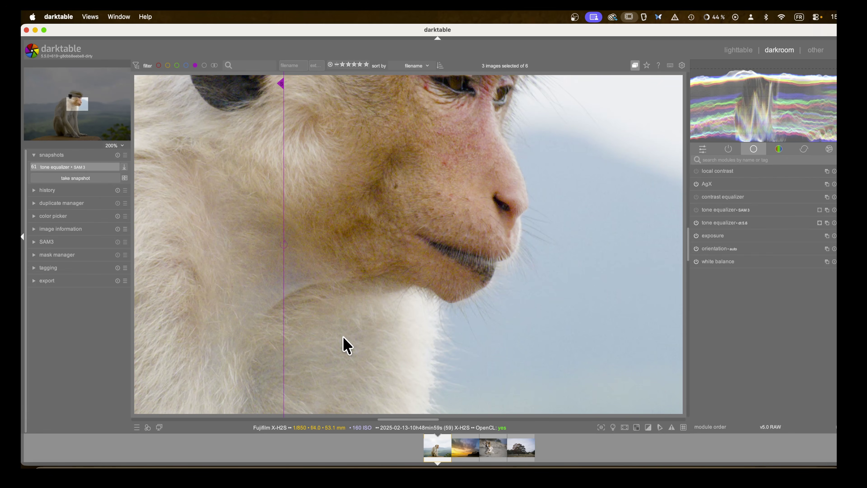
drag(283, 342, 385, 374)
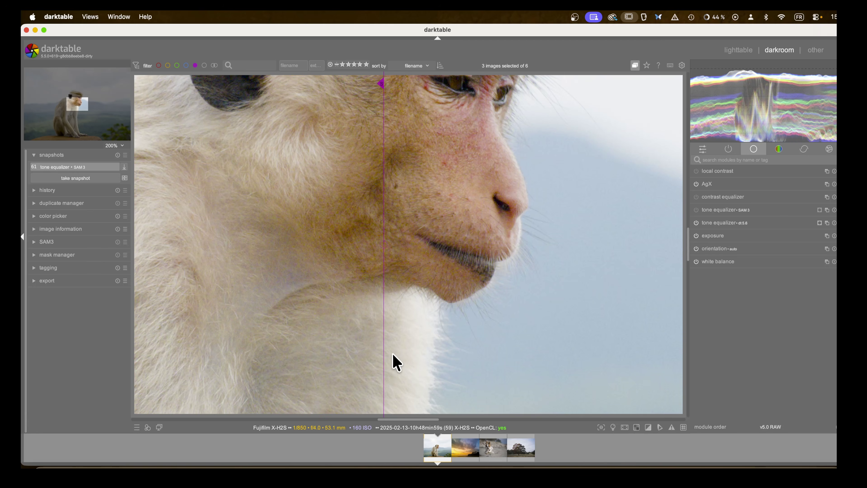
drag(382, 365, 361, 369)
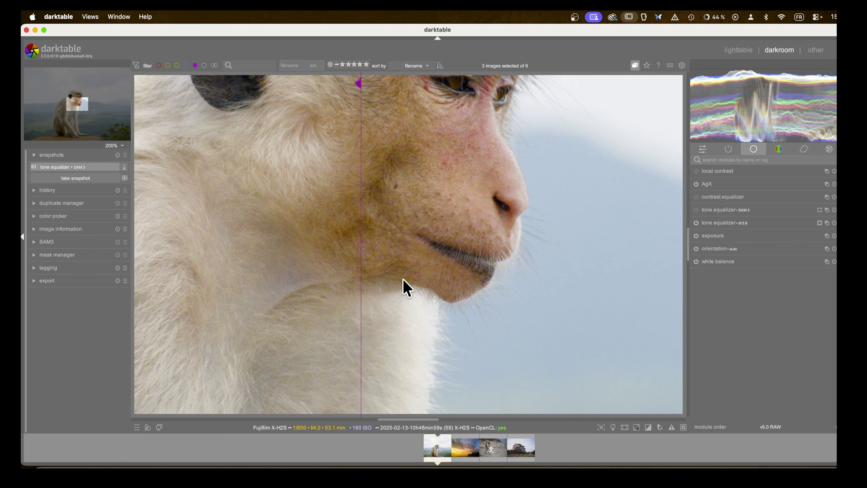
- Compare the snapshot with the current edit along the monkey's head hairs and hind leg, and close the comparison with the whole image in view
drag(79, 115, 78, 102)
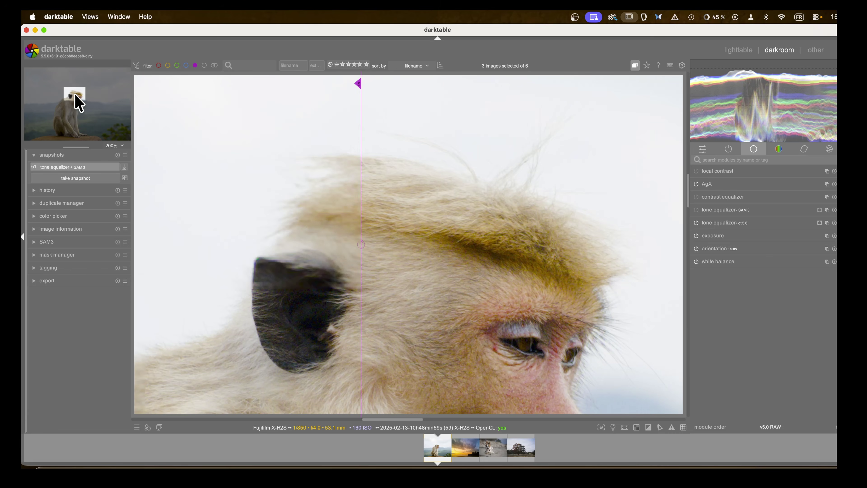
drag(362, 315, 550, 300)
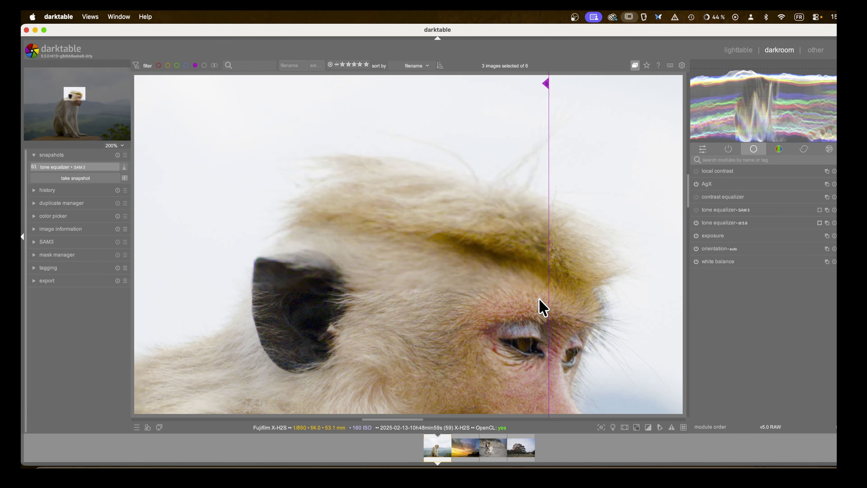
drag(549, 303, 186, 281)
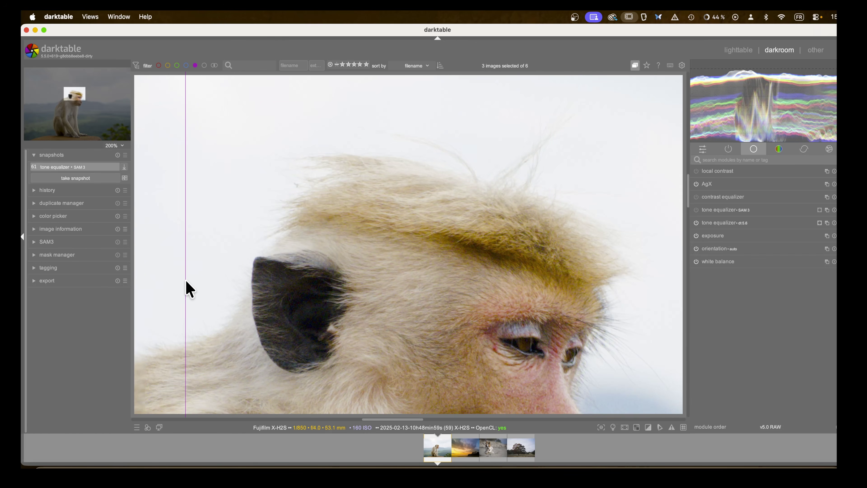
drag(78, 97, 64, 132)
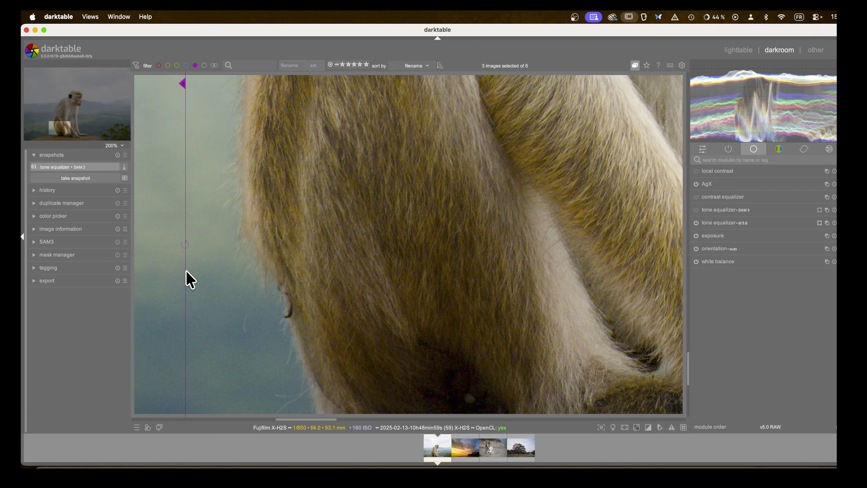
drag(186, 271, 229, 270)
drag(58, 136, 76, 102)
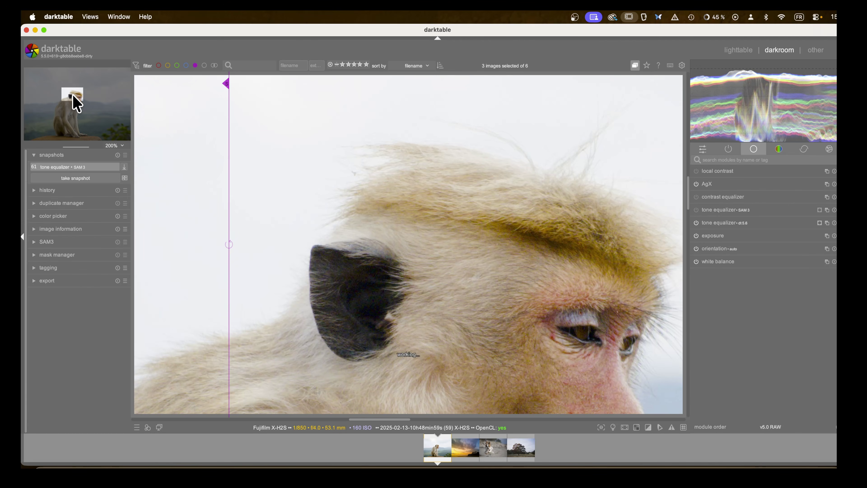
drag(227, 274, 275, 285)
click(112, 146)
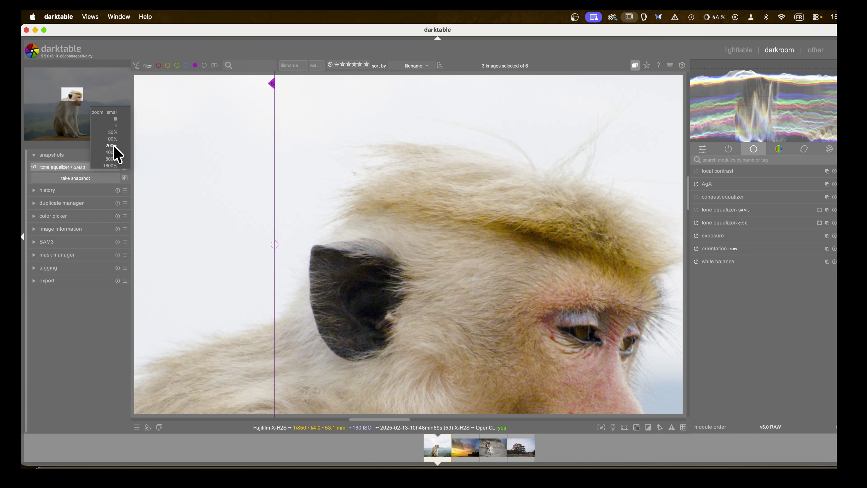
click(115, 119)
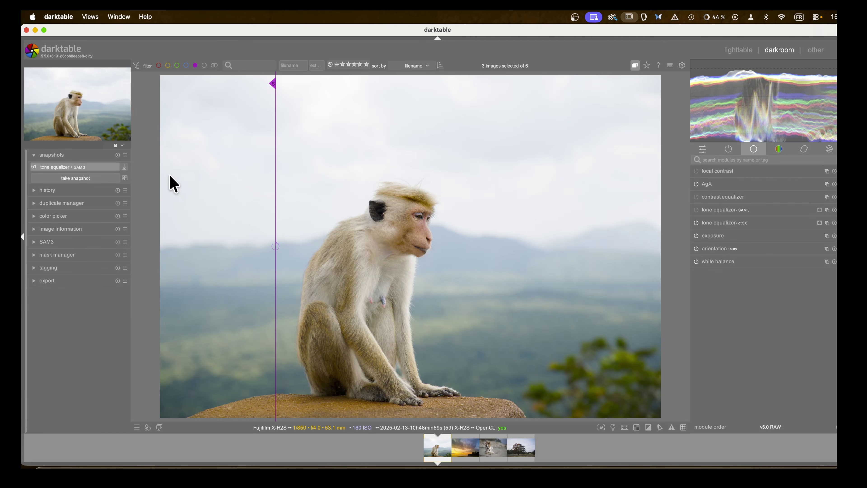
click(64, 169)
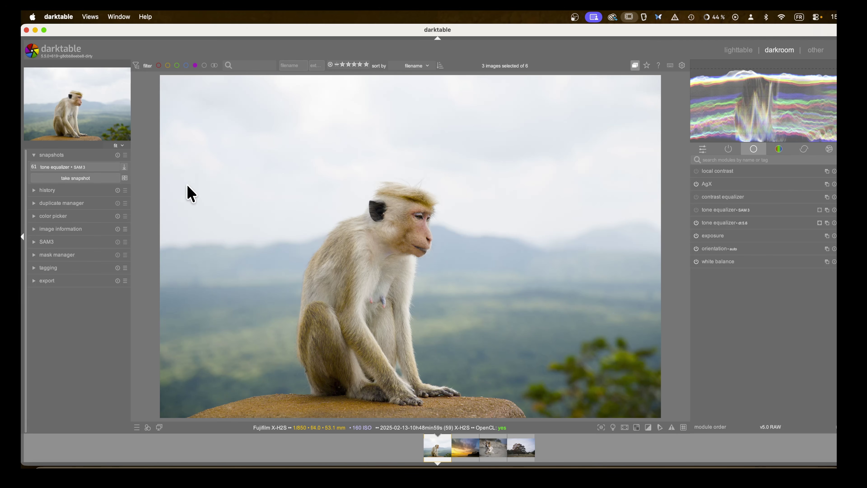
- Switch the active tone equalizer from the dt 5.6 instance to SAM3, and duplicate the SAM3 instance with its settings
click(695, 210)
click(697, 223)
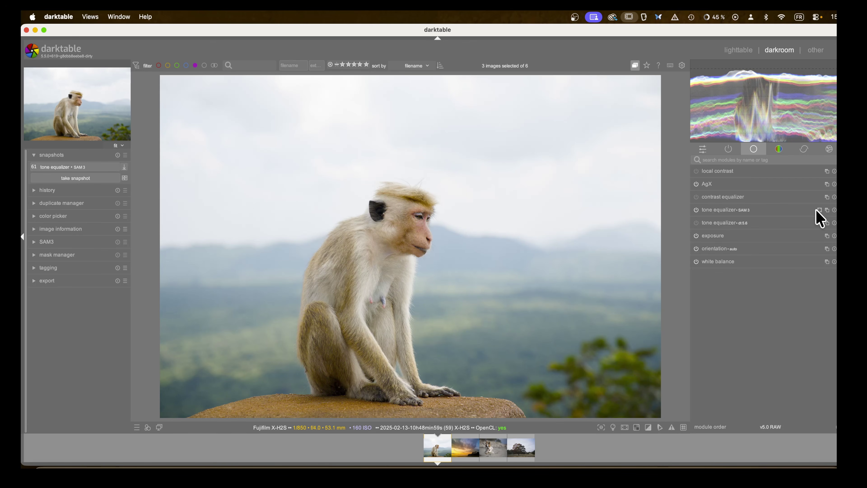
click(827, 209)
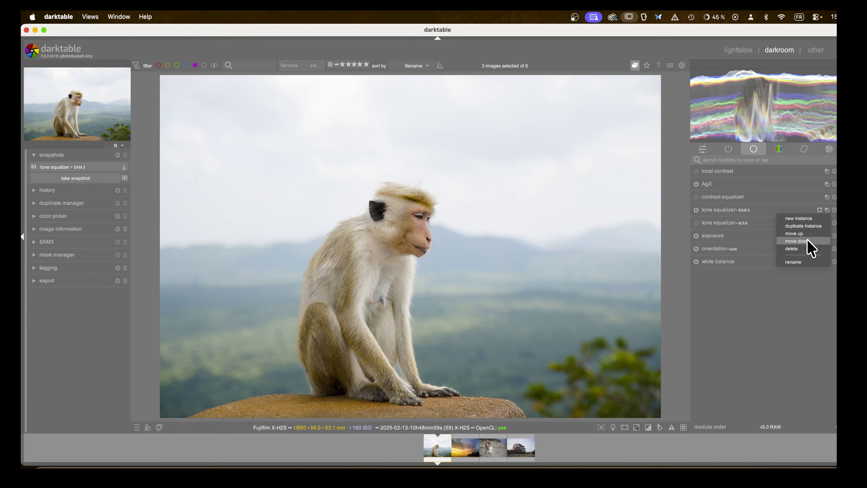
click(803, 227)
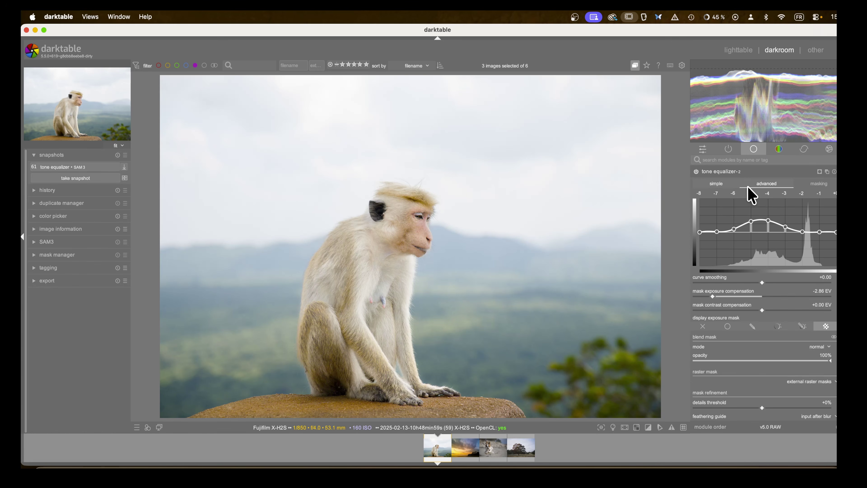
- Rename the duplicated tone equalizer as "SAM 3 vector", and check its copied mask refinement settings
double_click(742, 172)
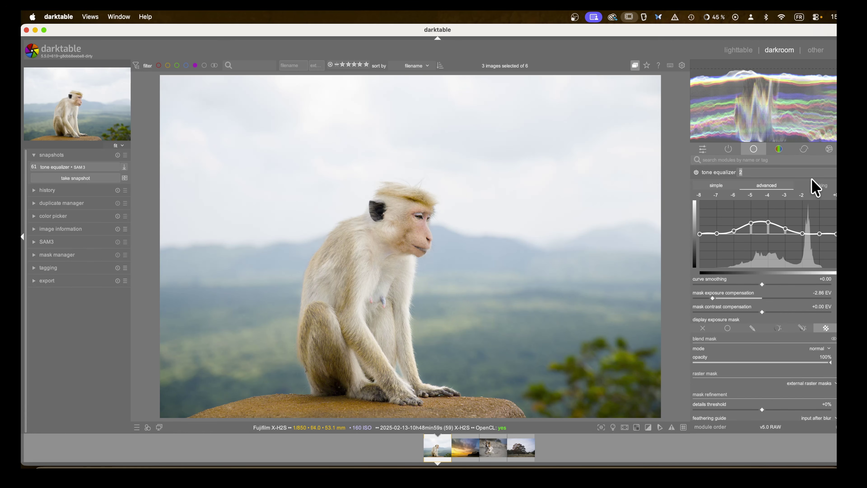
text(SAM 3)
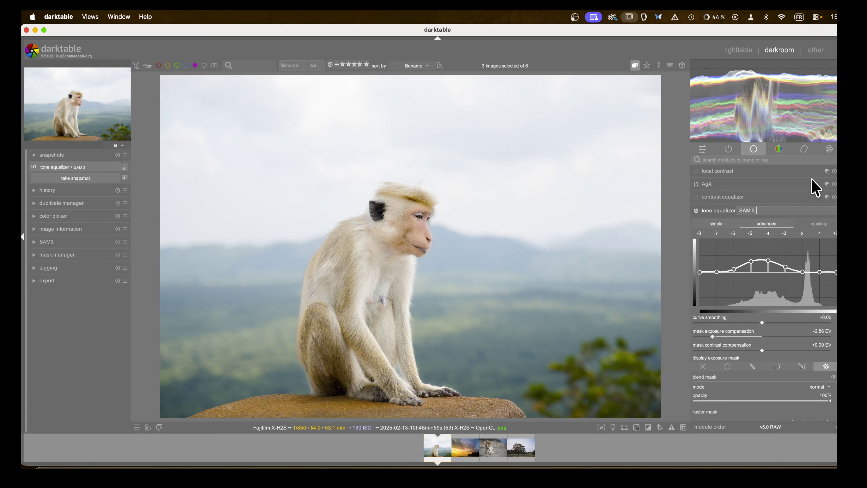
text( vector)
key(Return)
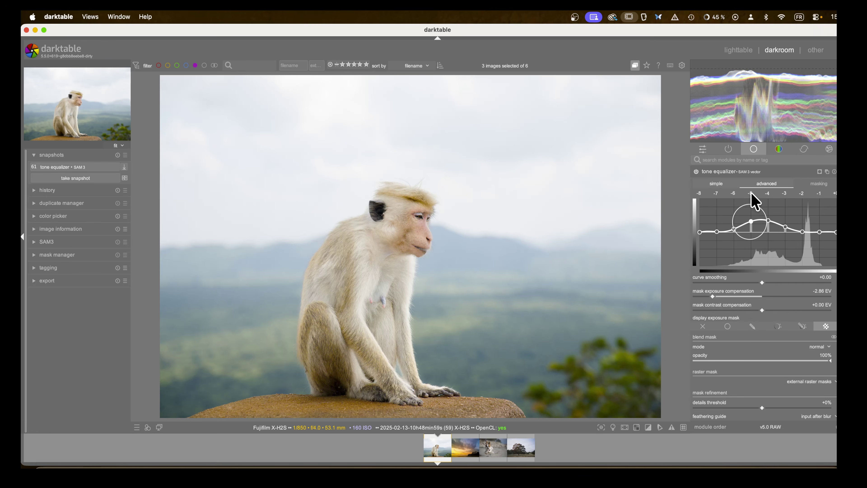
scroll(729, 372, down, 5)
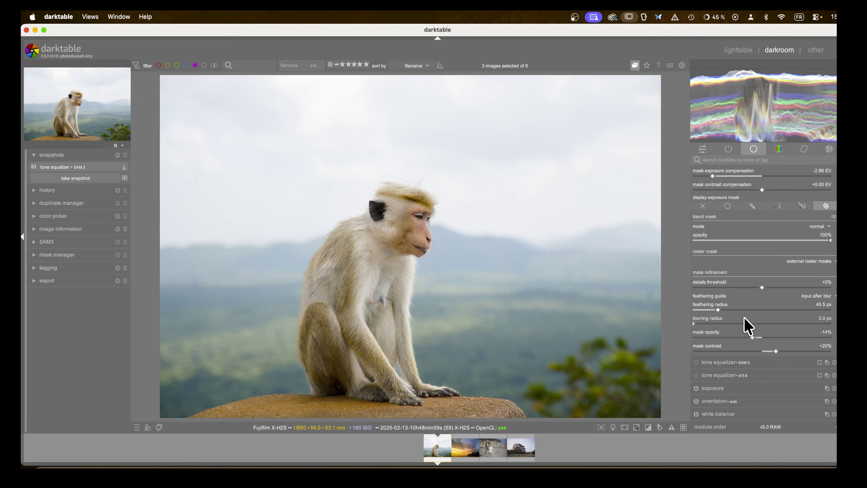
scroll(749, 325, up, 6)
click(722, 210)
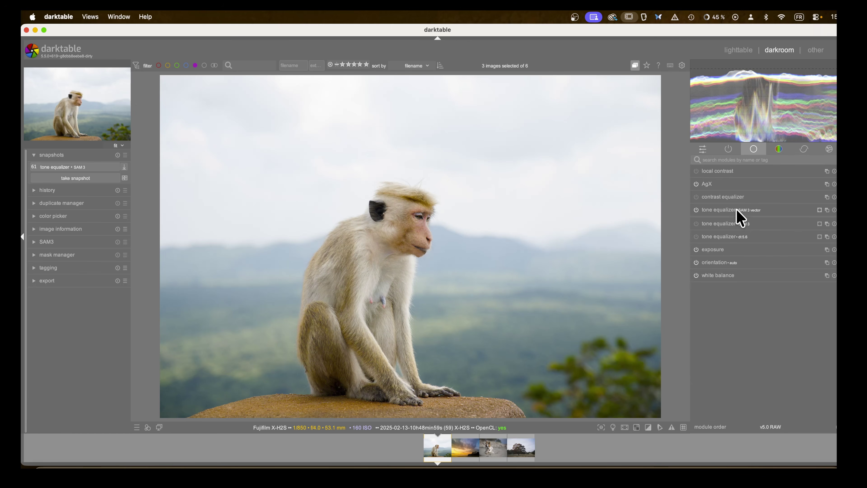
click(696, 209)
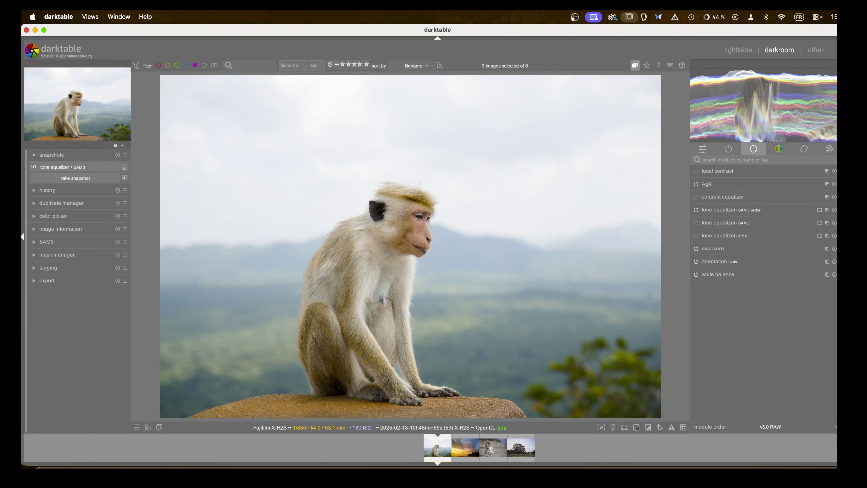
- Vectorize the monkey's SAM3 mask in the external raster masks module, and list the active modules
click(831, 151)
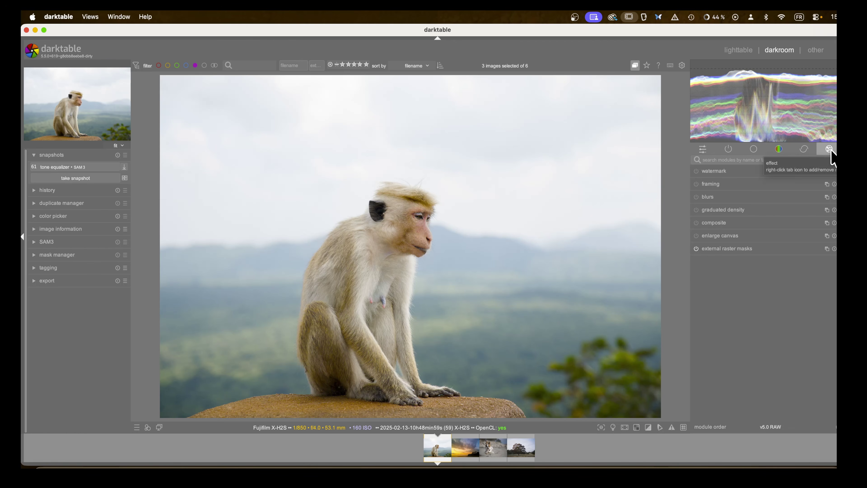
click(720, 249)
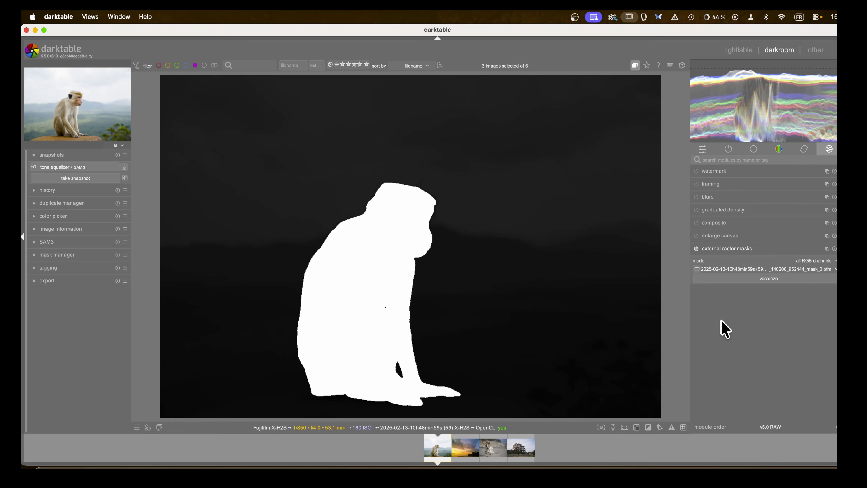
click(768, 279)
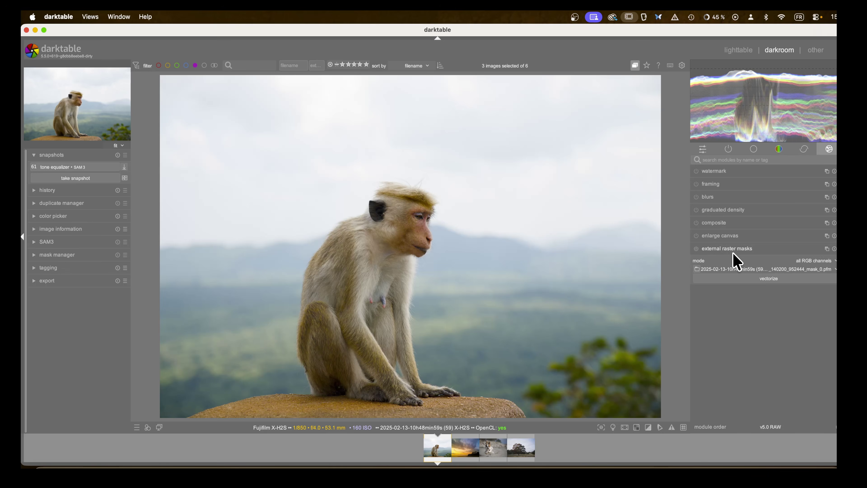
click(747, 250)
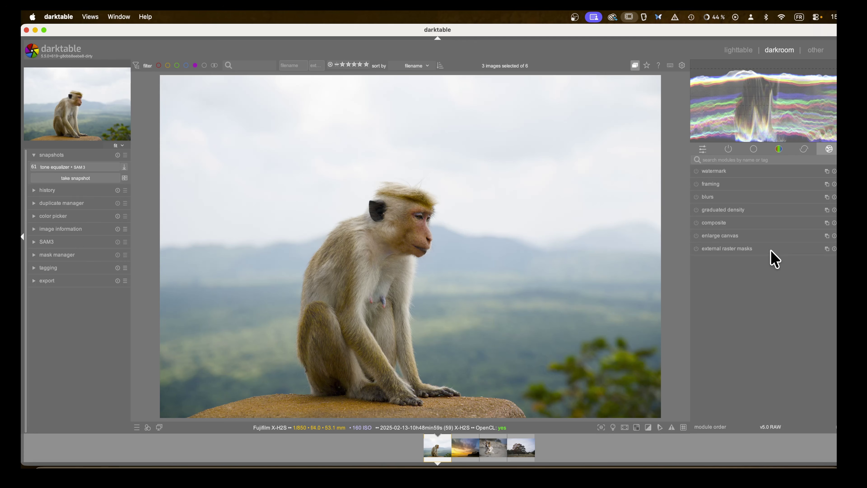
click(728, 149)
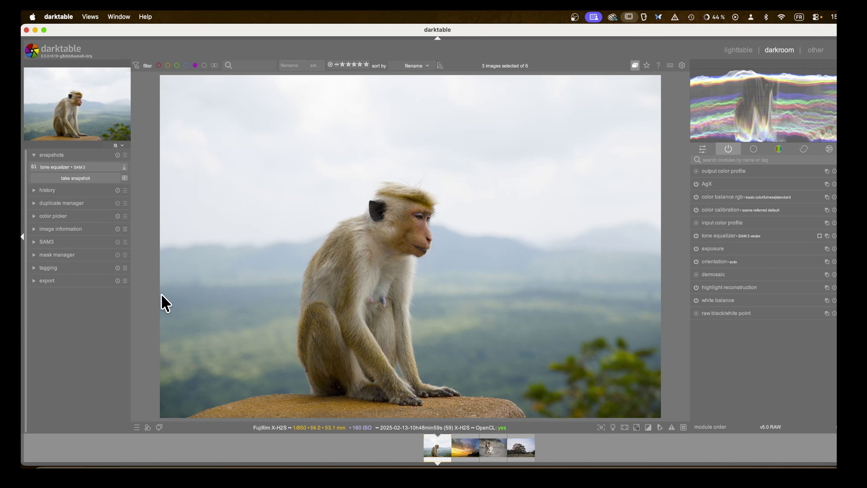
- Inspect the outlines of path raster 521, 522 and 523 on the image through the mask manager
click(36, 255)
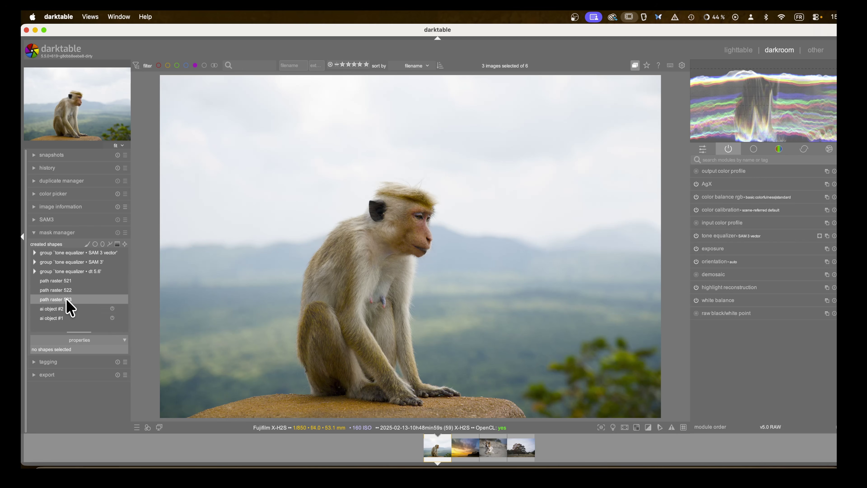
click(66, 282)
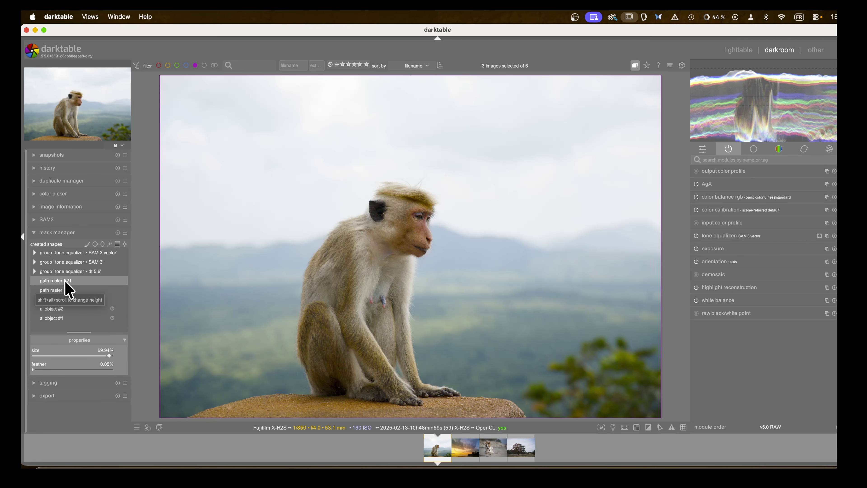
ctrl+click(81, 289)
click(80, 290)
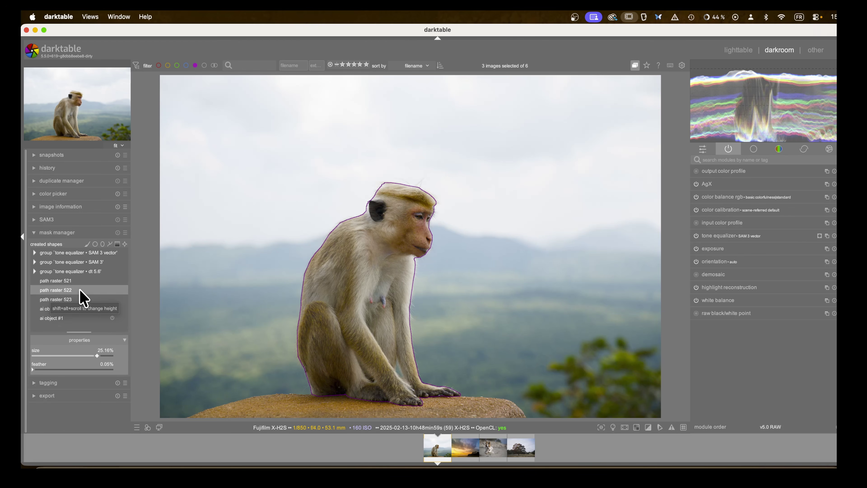
click(60, 303)
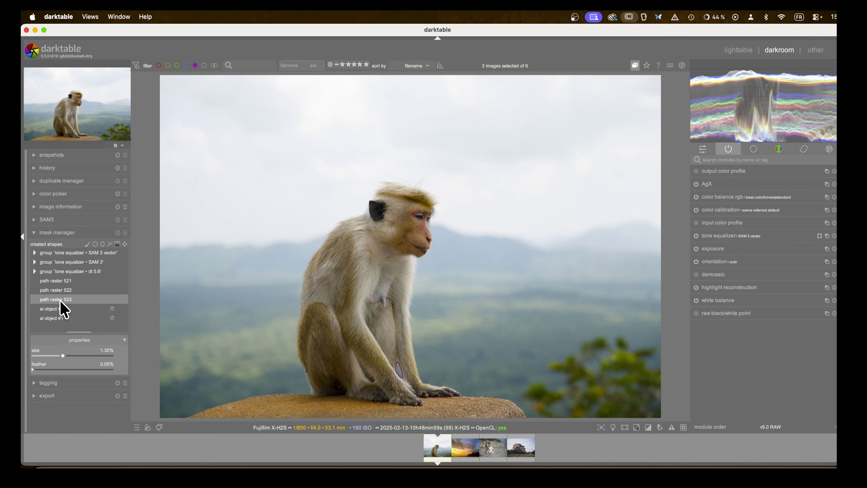
ctrl+click(90, 292)
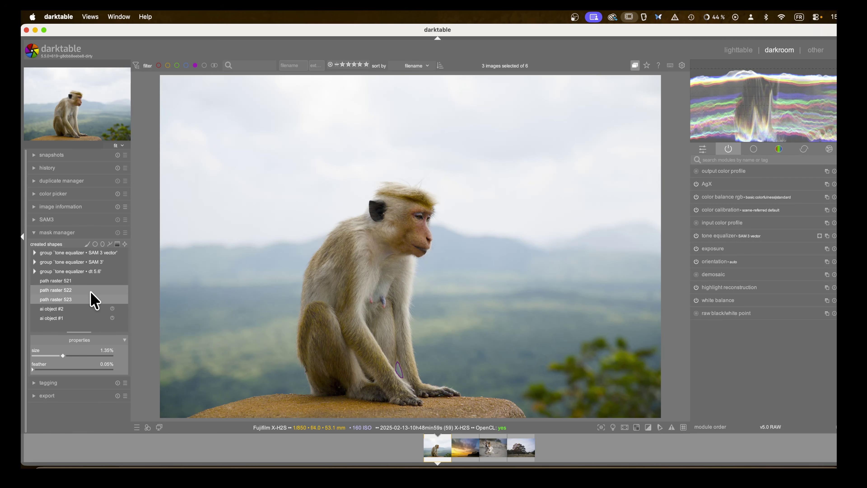
- Delete path raster 521, the shape that frames the whole image
click(80, 281)
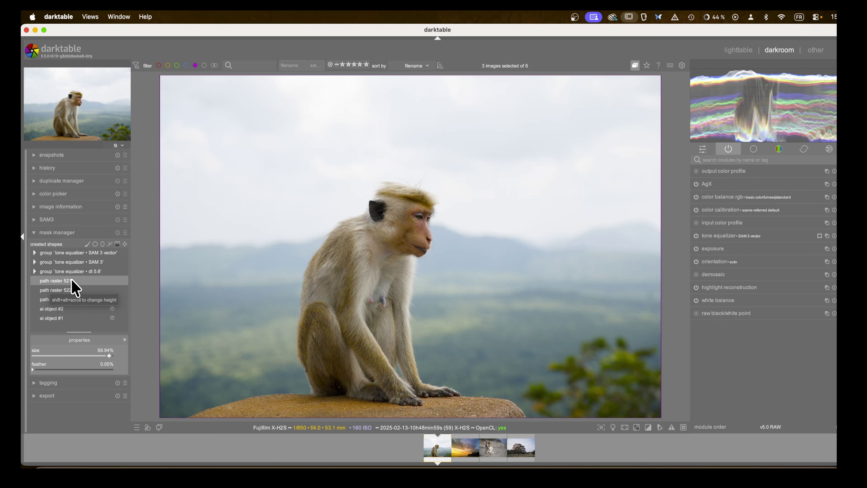
right_click(68, 281)
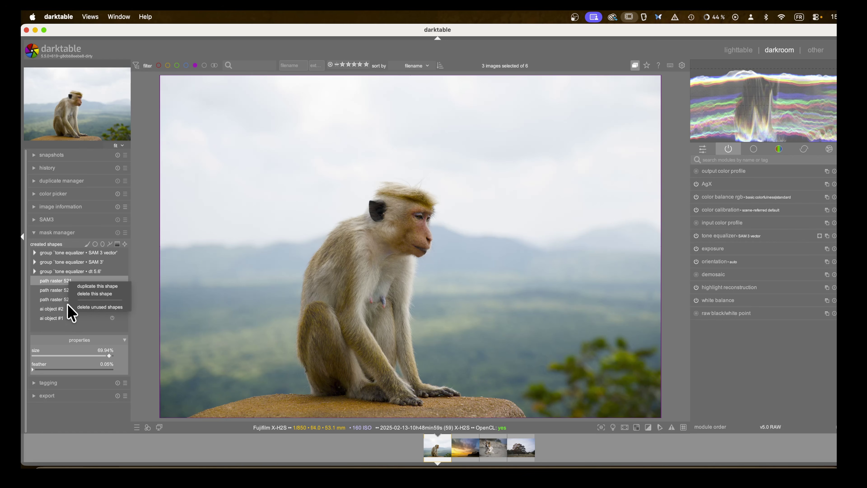
click(88, 294)
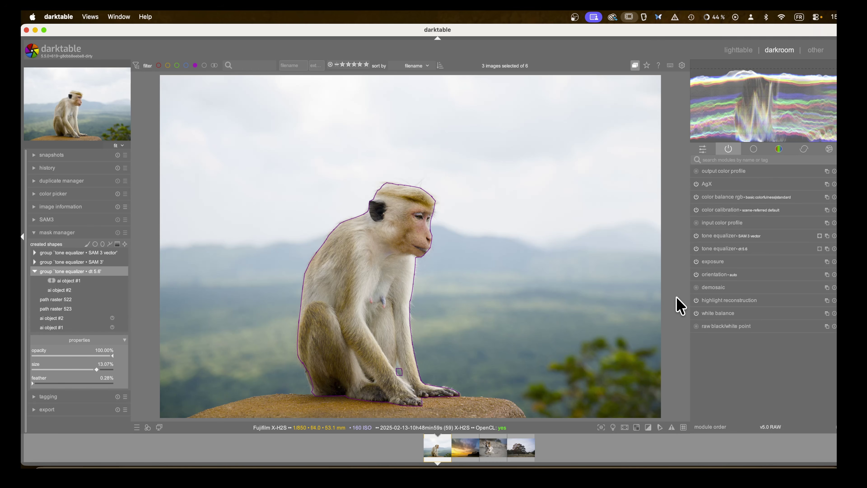
- Change the SAM 3 vector tone equalizer from a raster mask to a drawn mask, and open its list of existing shapes
click(741, 236)
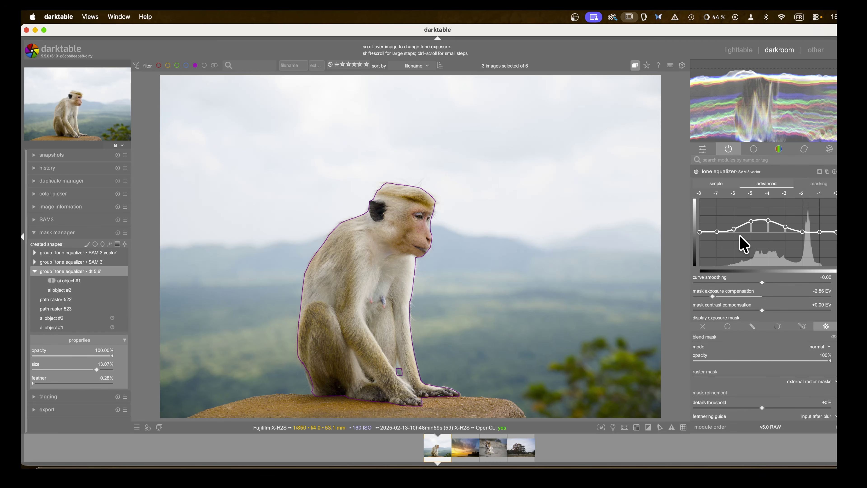
click(753, 325)
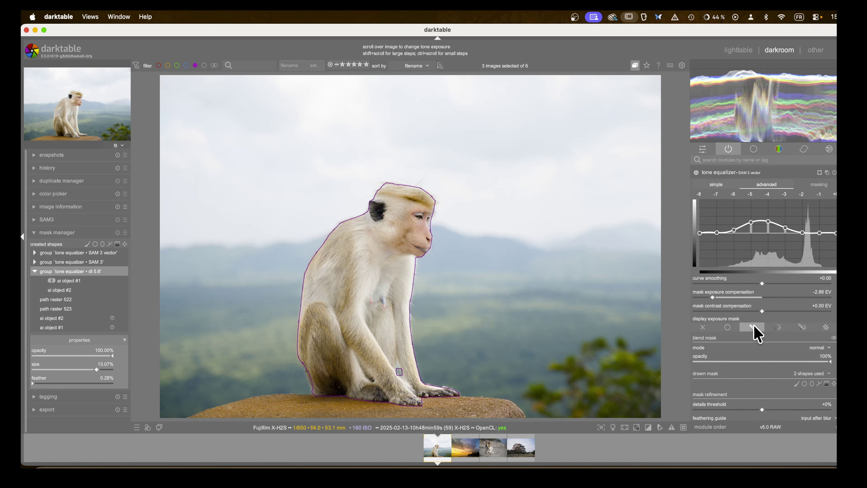
scroll(759, 348, down, 2)
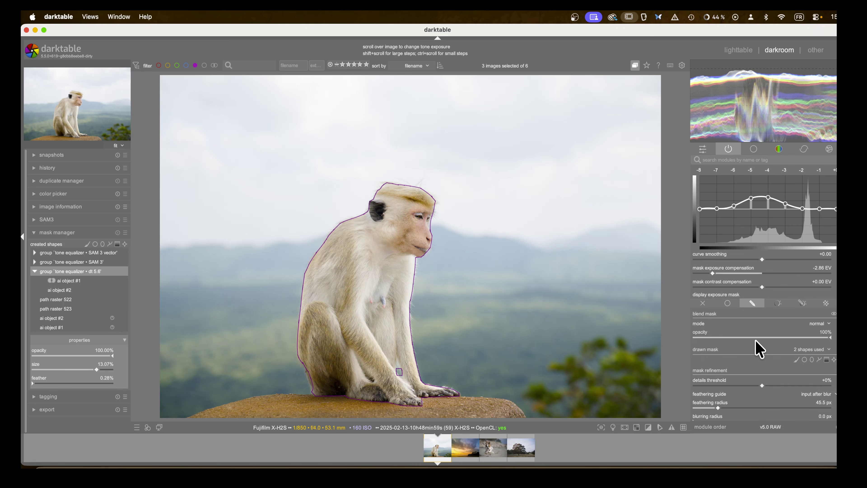
scroll(759, 349, down, 1)
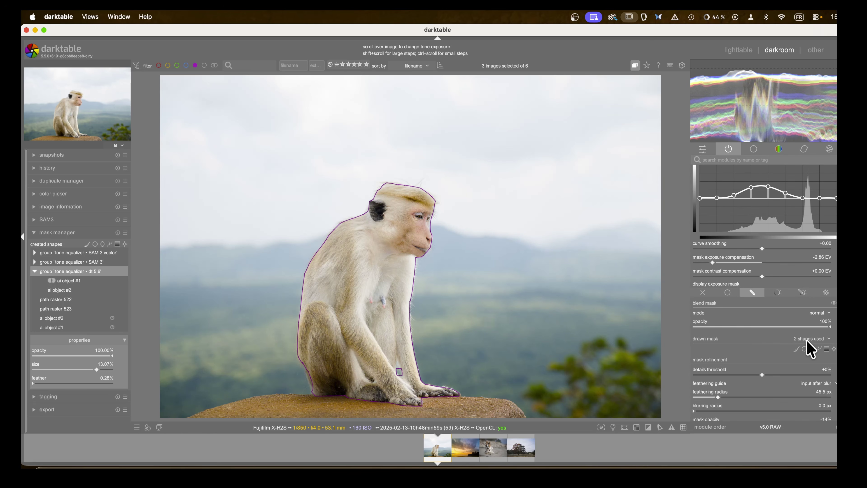
click(827, 339)
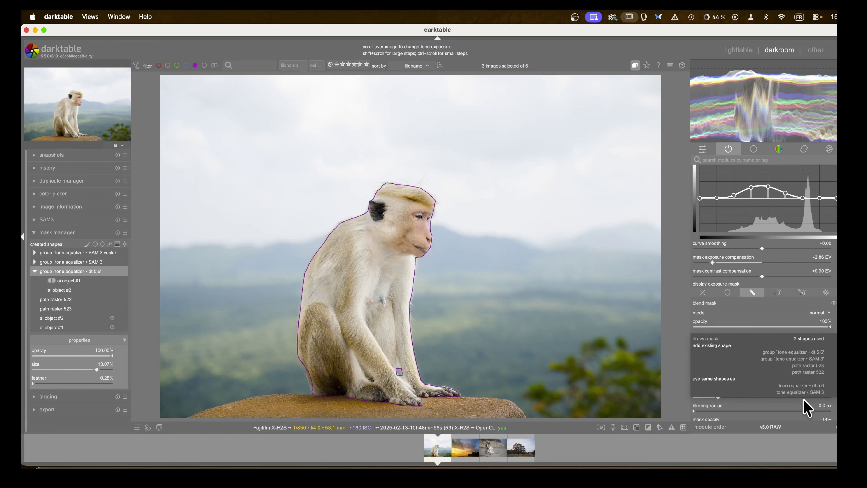
click(813, 339)
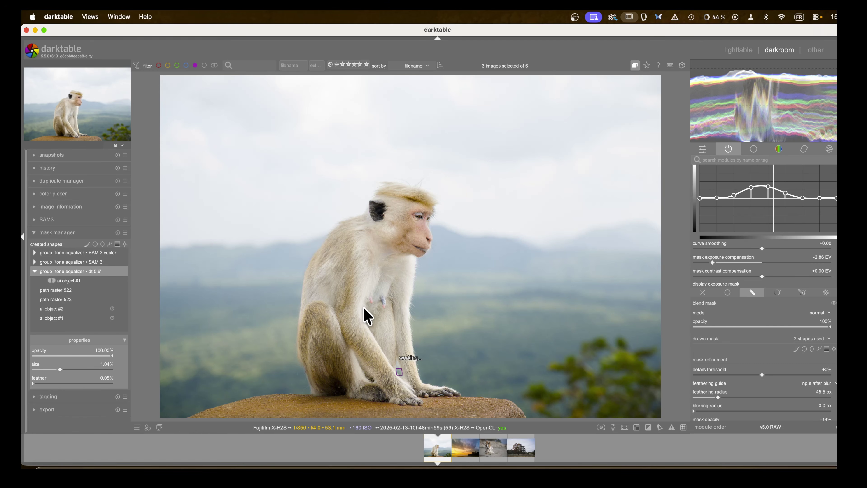
- Remove the small AI object shape between the monkey's front legs from the displayed mask group
click(400, 373)
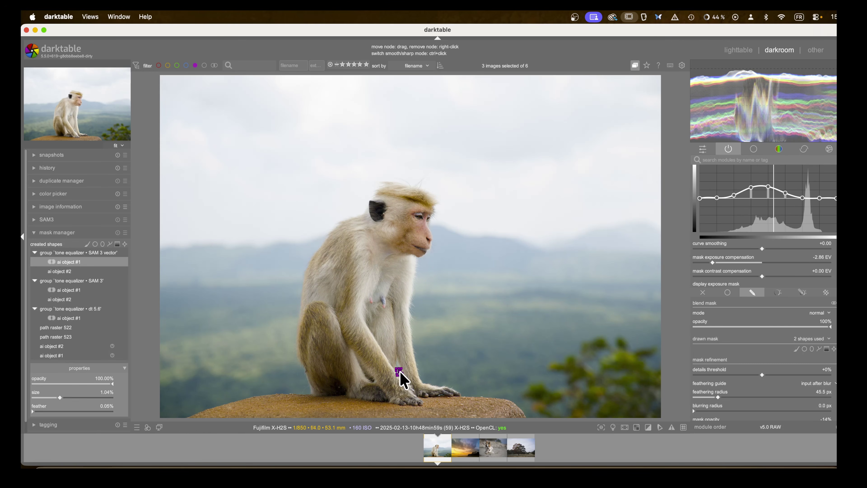
scroll(400, 373, down, 2)
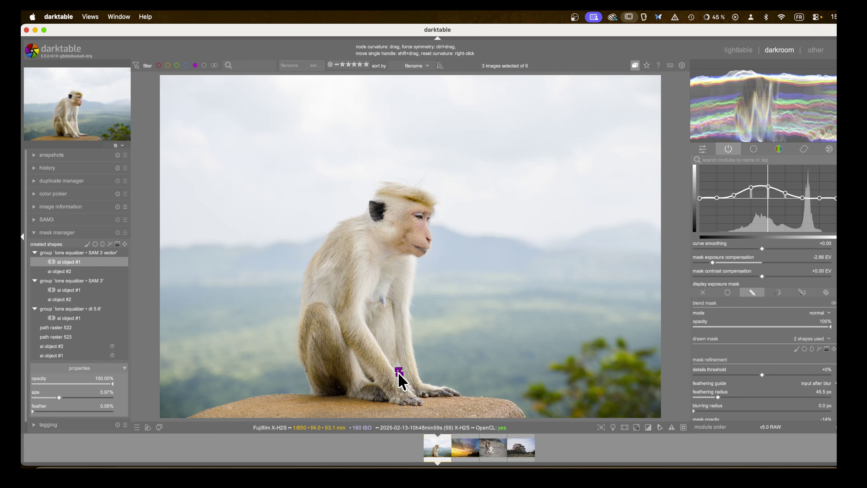
scroll(426, 388, up, 4)
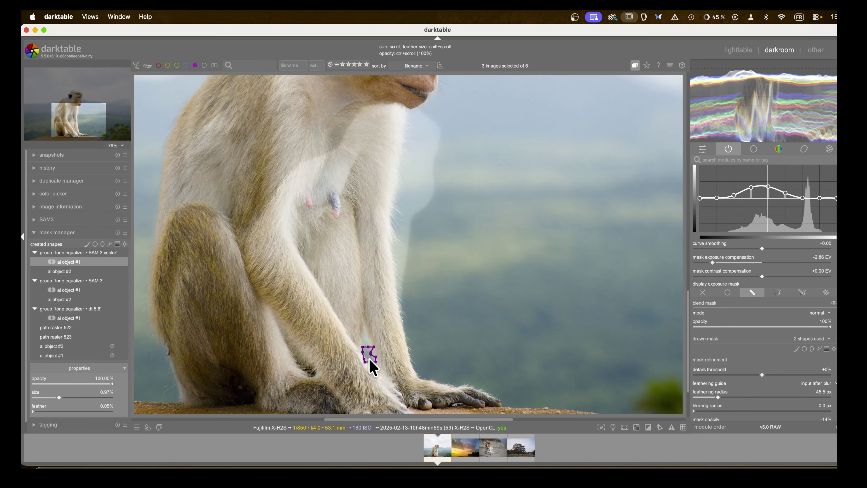
right_click(369, 357)
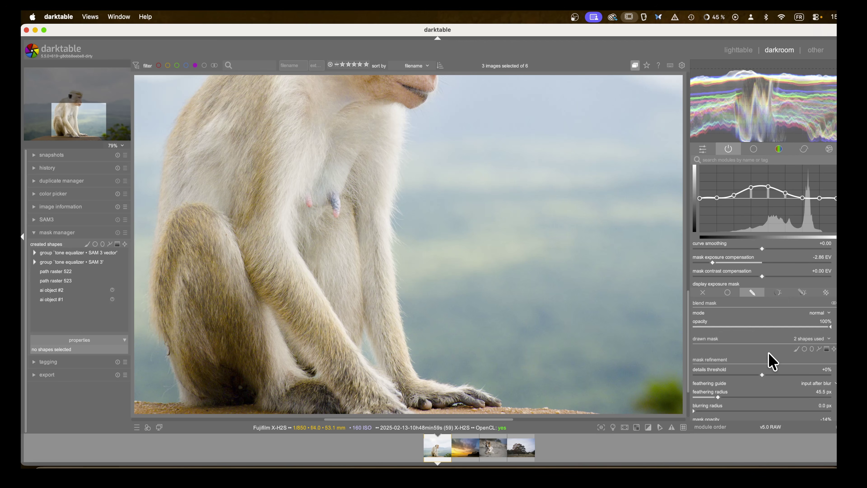
- Check the SAM 3 vector instance's drawn mask settings, and switch that tone equalizer off with the whole image in view
click(818, 339)
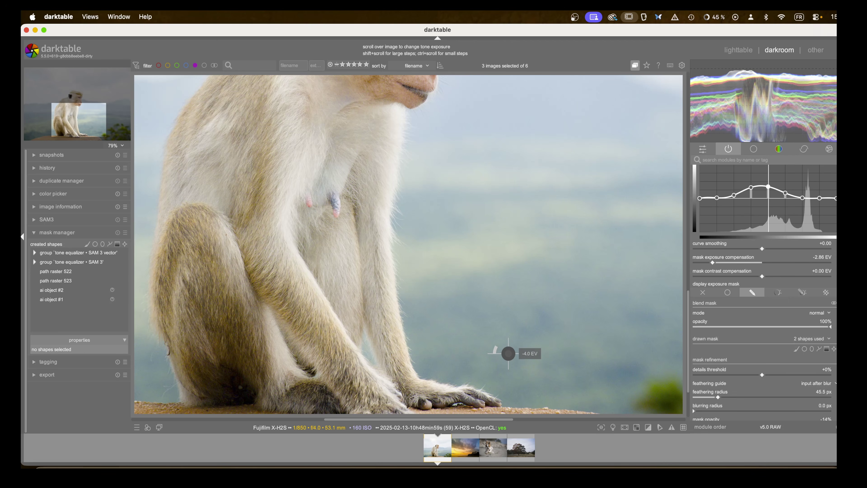
scroll(407, 354, down, 5)
scroll(734, 259, up, 5)
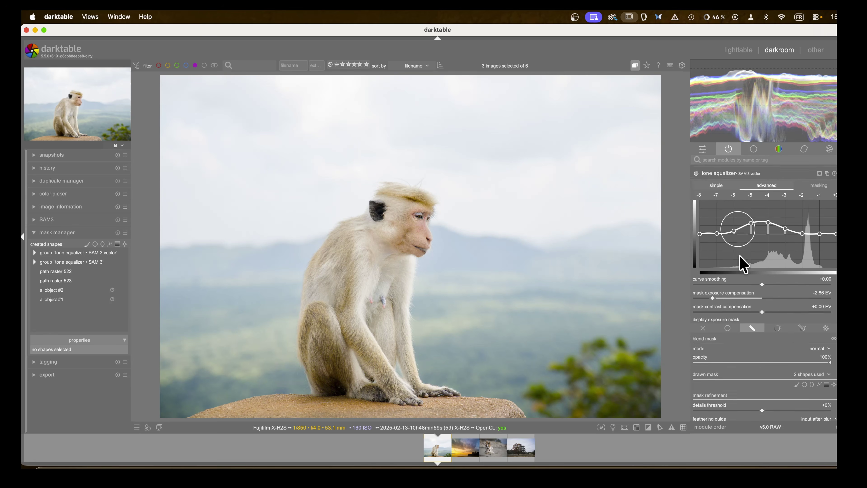
click(697, 236)
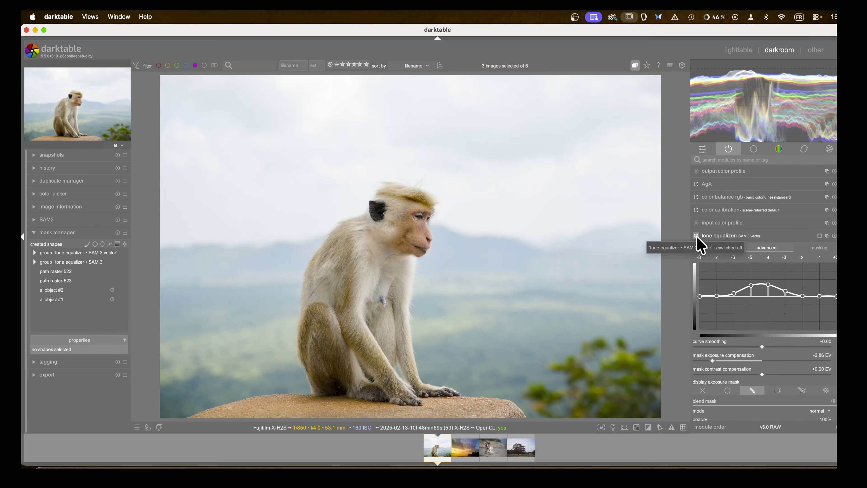
- Switch the SAM 3 vector tone equalizer back on and add the SAM 3 tone equalizer group to its drawn mask
click(696, 236)
scroll(717, 393, down, 3)
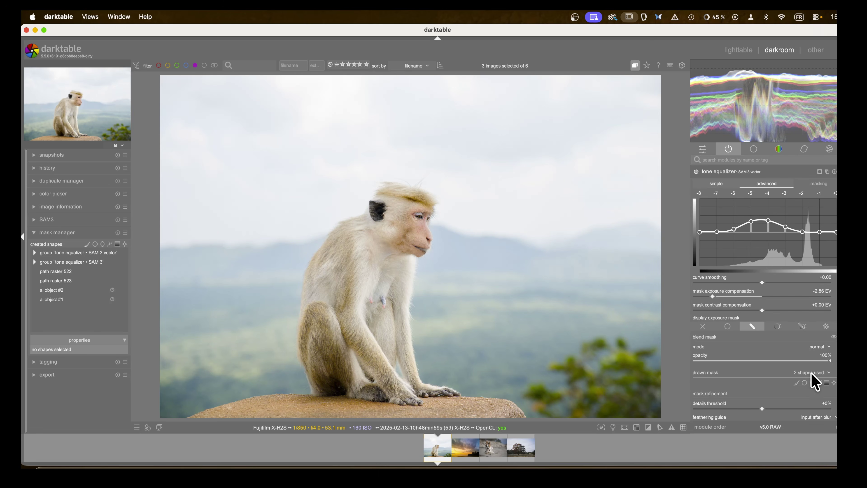
click(812, 372)
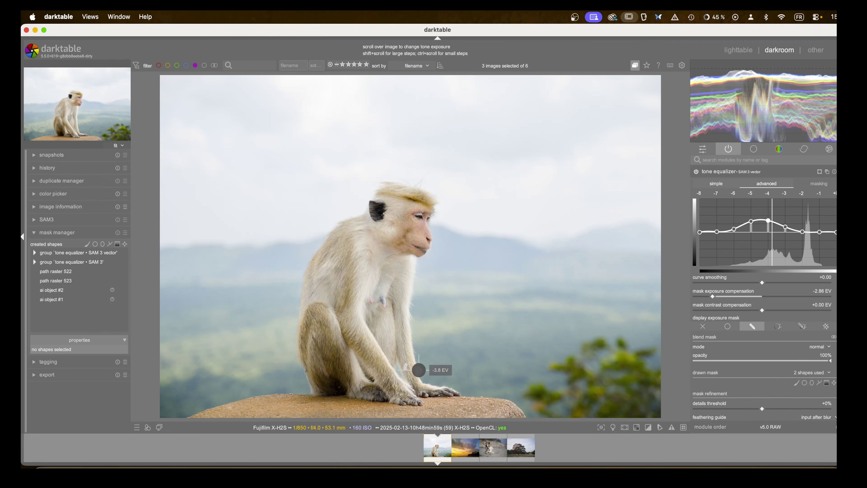
click(812, 373)
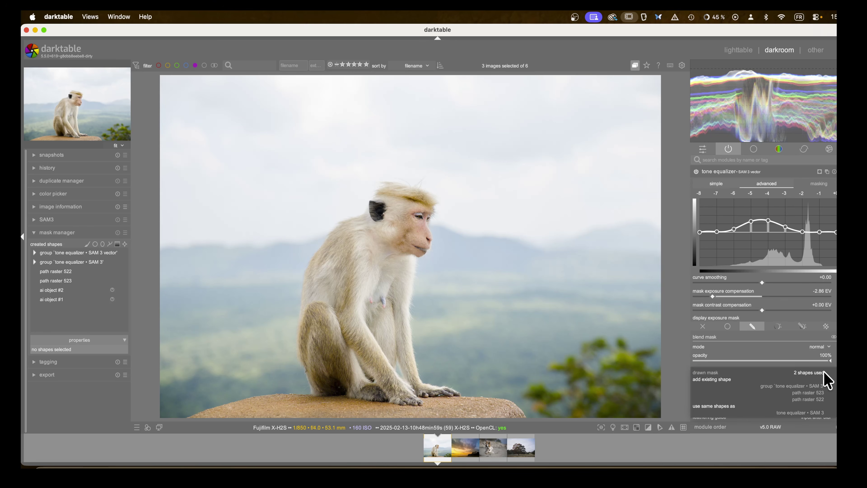
scroll(741, 350, down, 1)
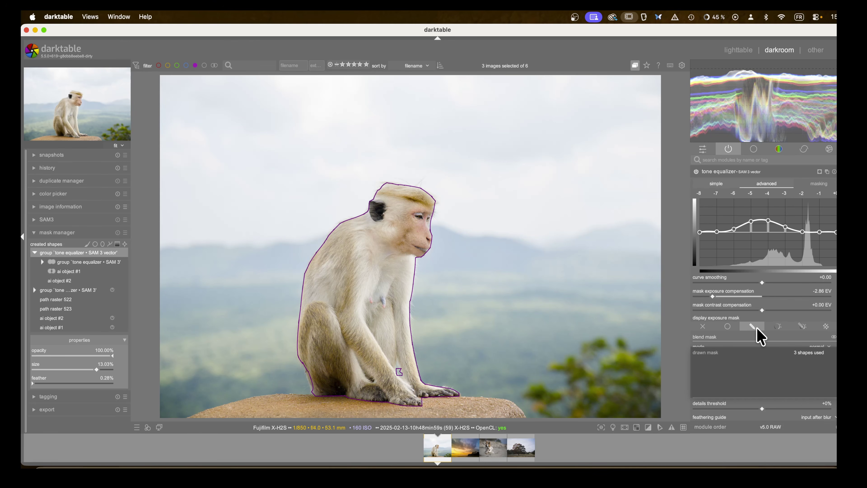
scroll(798, 361, up, 1)
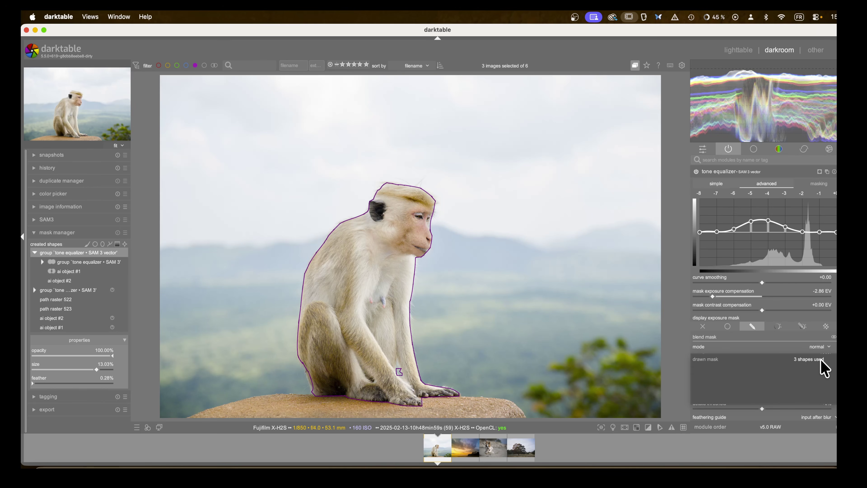
- Remove the AI object shapes and the added SAM 3 group from the SAM 3 vector instance's drawn mask
right_click(363, 320)
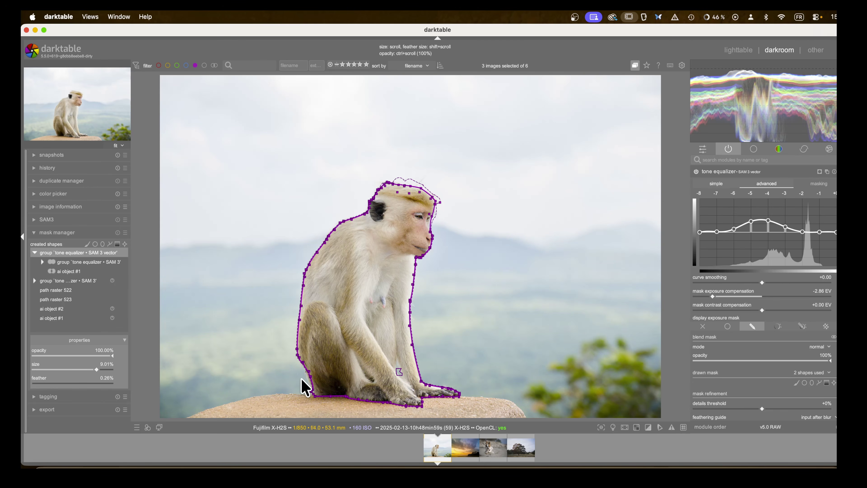
scroll(236, 351, up, 1)
scroll(239, 354, up, 3)
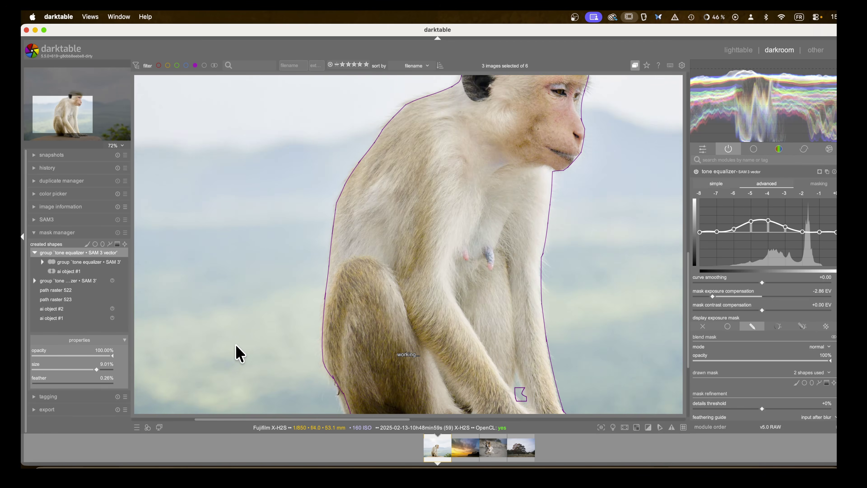
right_click(579, 407)
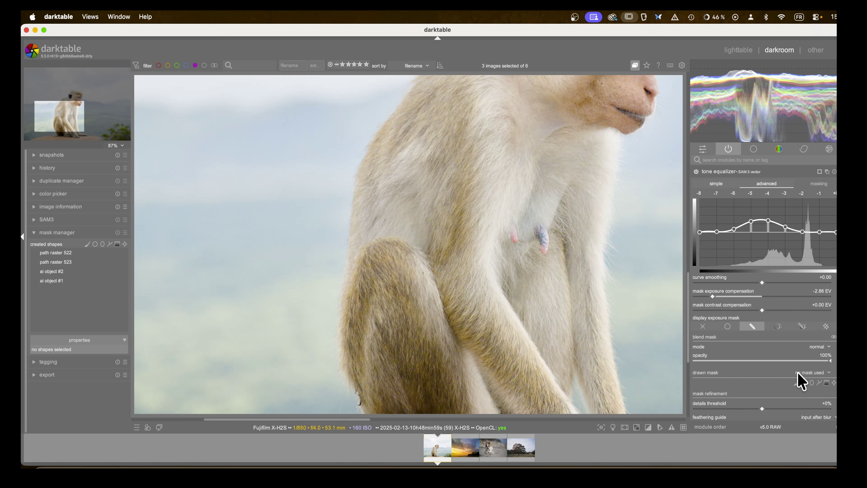
- Add the existing shapes path raster 522 and path raster 523 to the SAM 3 vector tone equalizer's drawn mask
click(809, 373)
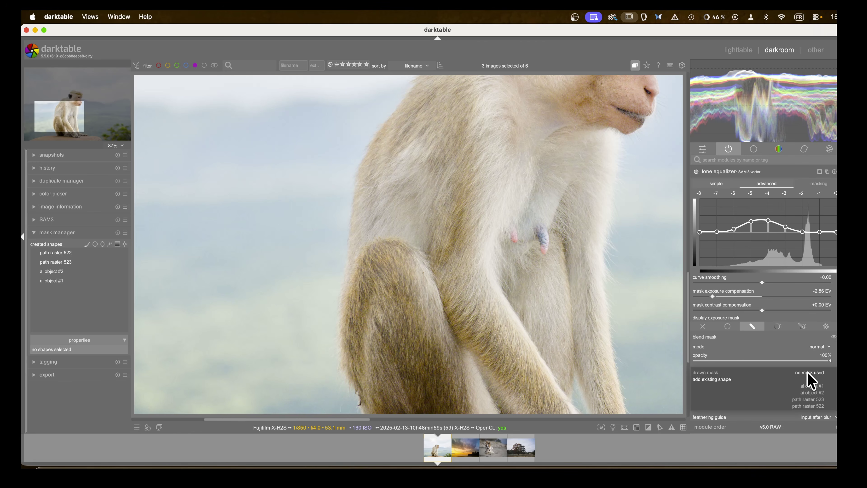
click(819, 406)
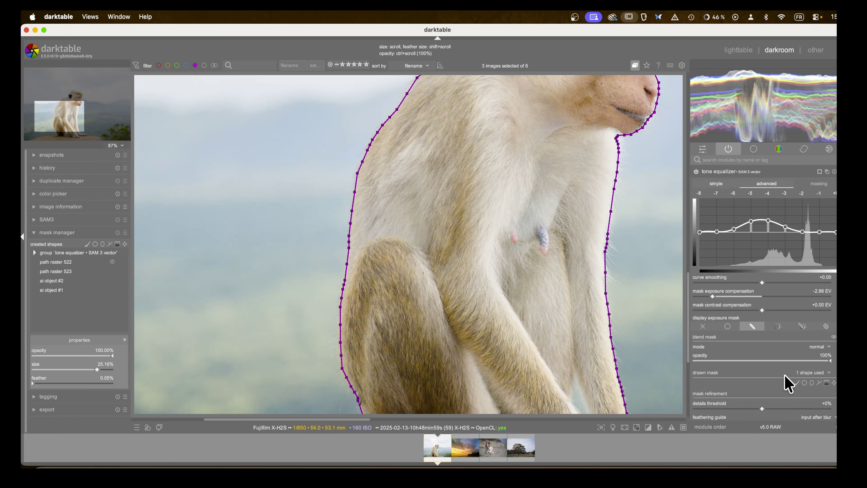
click(821, 373)
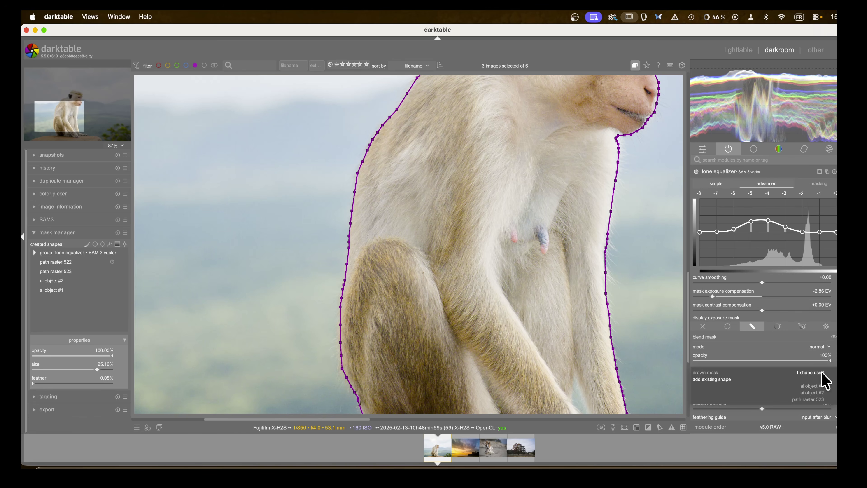
click(818, 400)
- Display the SAM 3 vector instance's mask as a yellow overlay with the whole image in view
scroll(768, 400, up, 3)
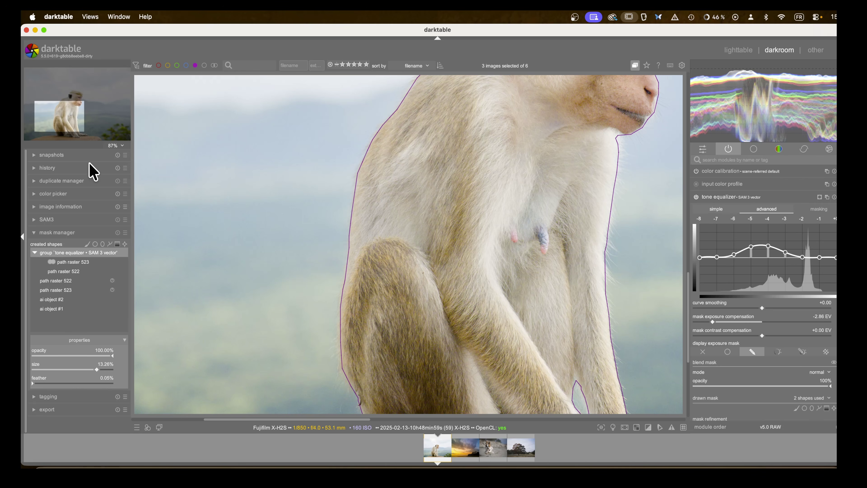
click(116, 150)
click(117, 152)
click(120, 154)
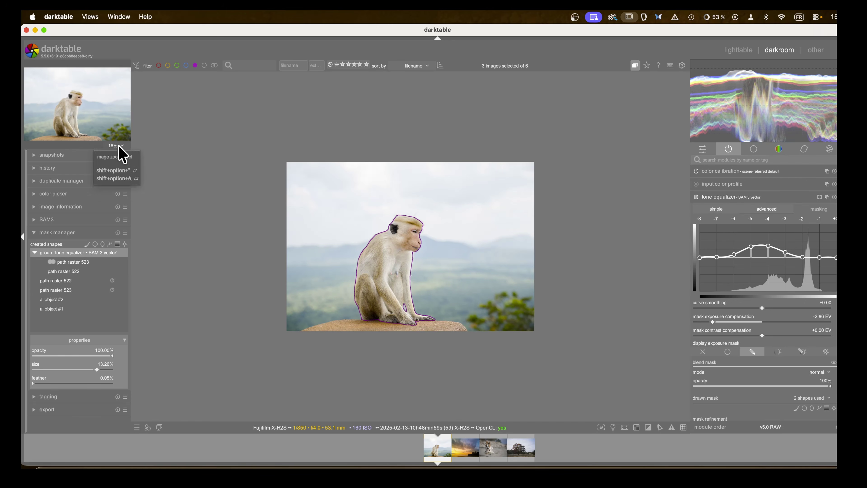
click(117, 162)
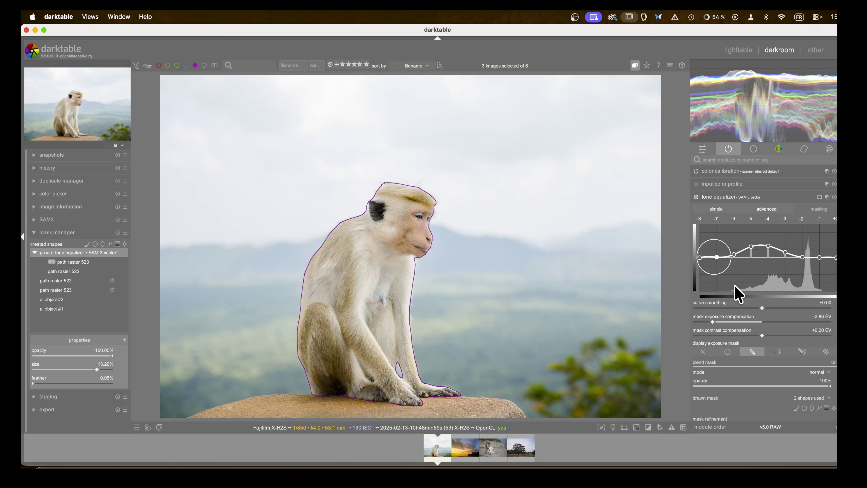
click(820, 197)
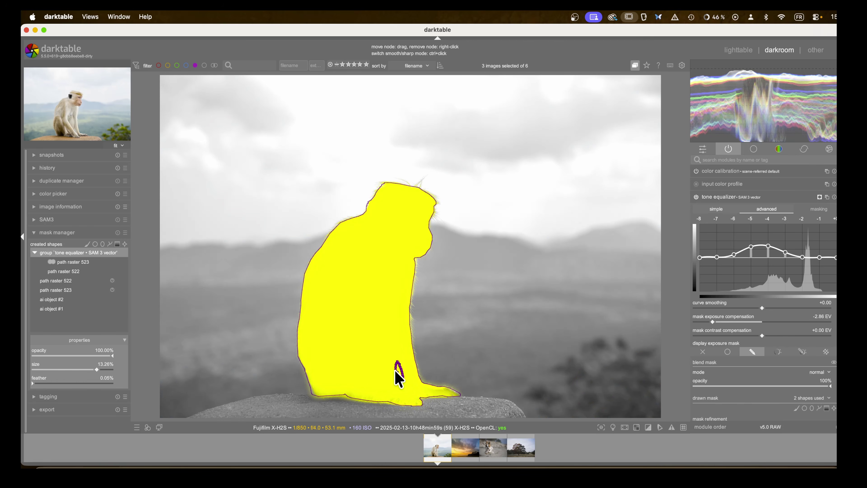
- Set path raster 523, the gap between the monkey's front legs, to exclusion mode in the SAM 3 vector group
click(66, 262)
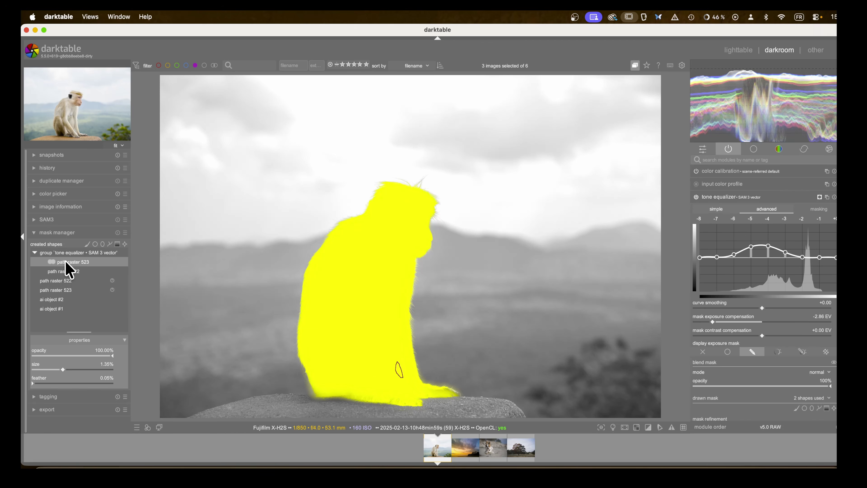
right_click(68, 263)
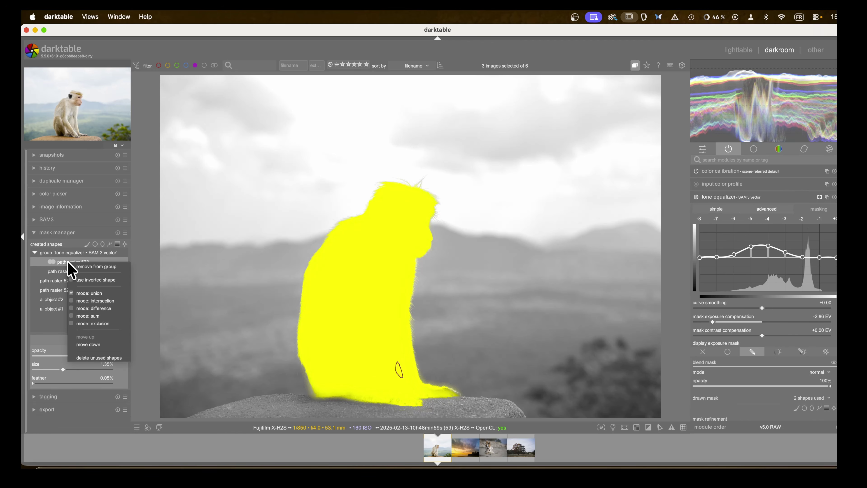
click(98, 324)
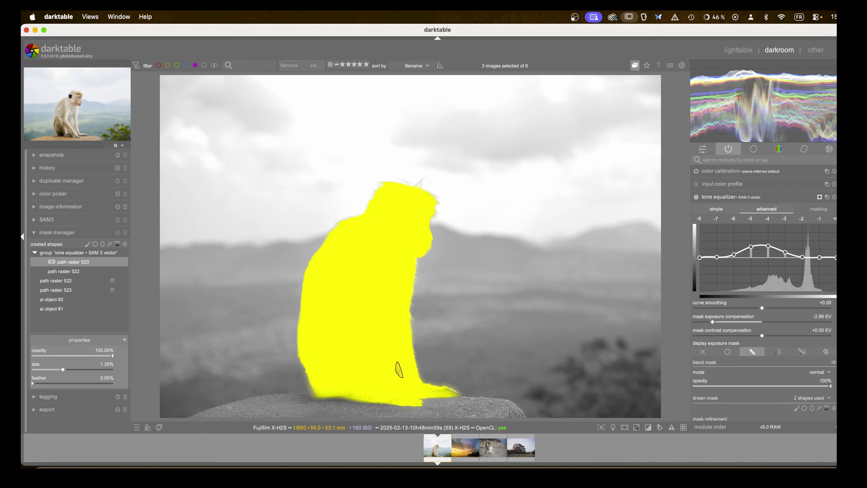
click(842, 409)
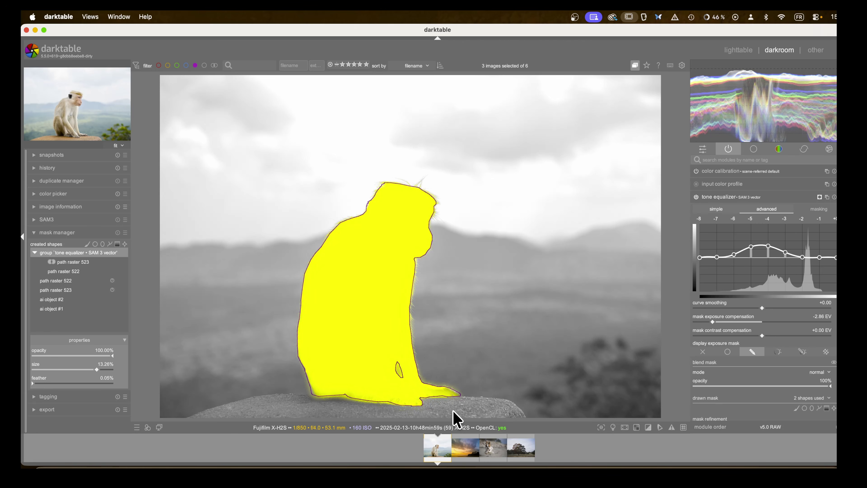
text(a)
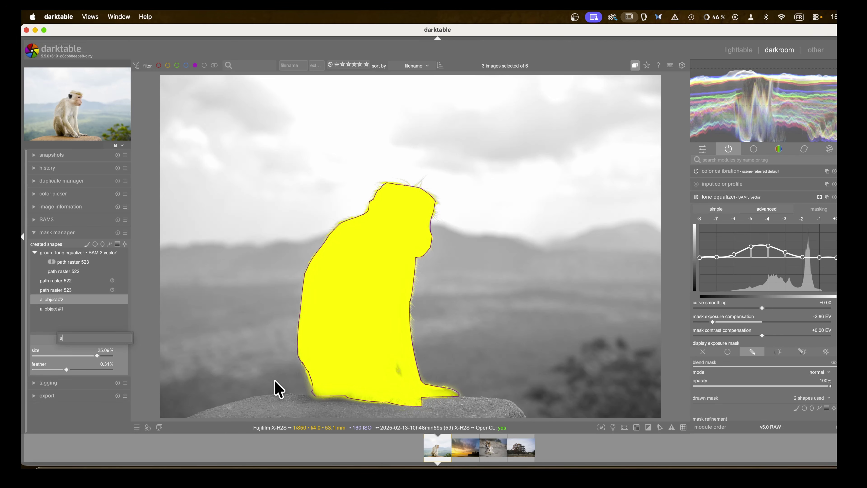
text(a)
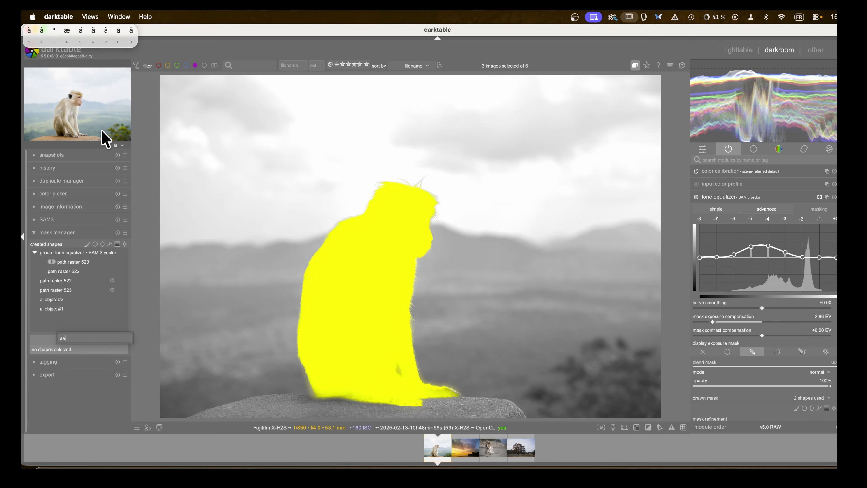
key(Escape)
- Show the mask outlines and refine path raster 522 along the monkey's feet by moving a node inward and removing surplus nodes
click(122, 150)
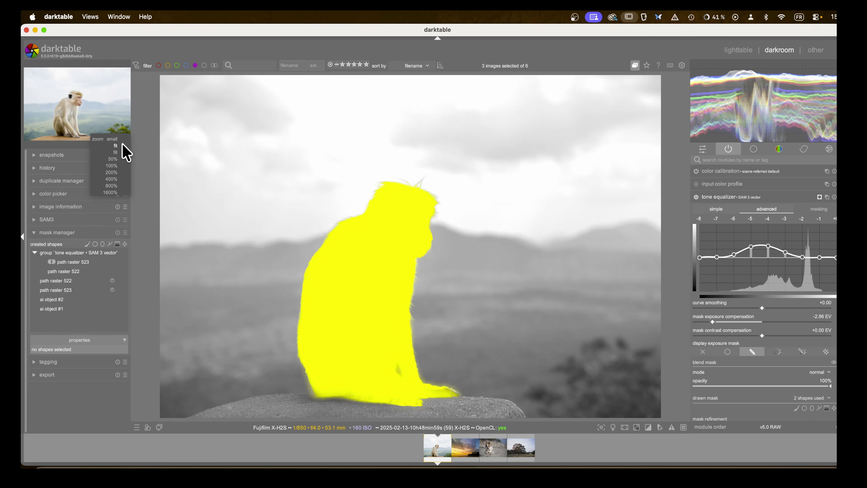
click(126, 177)
drag(78, 118, 76, 135)
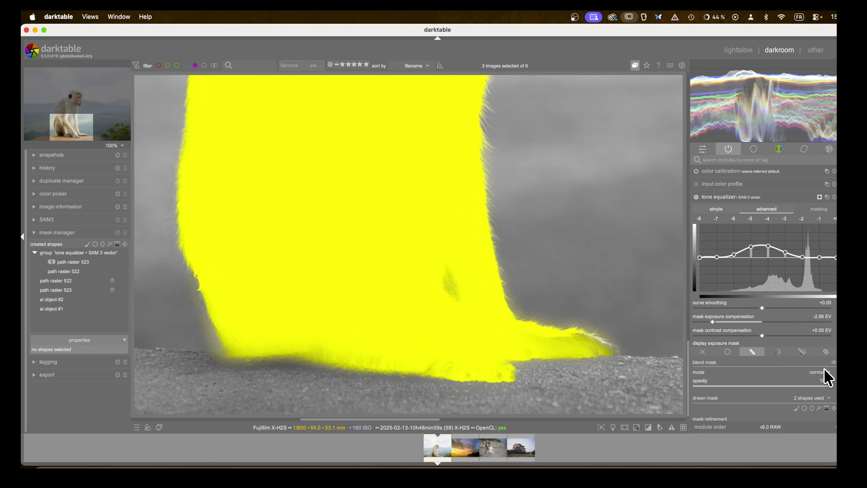
click(833, 409)
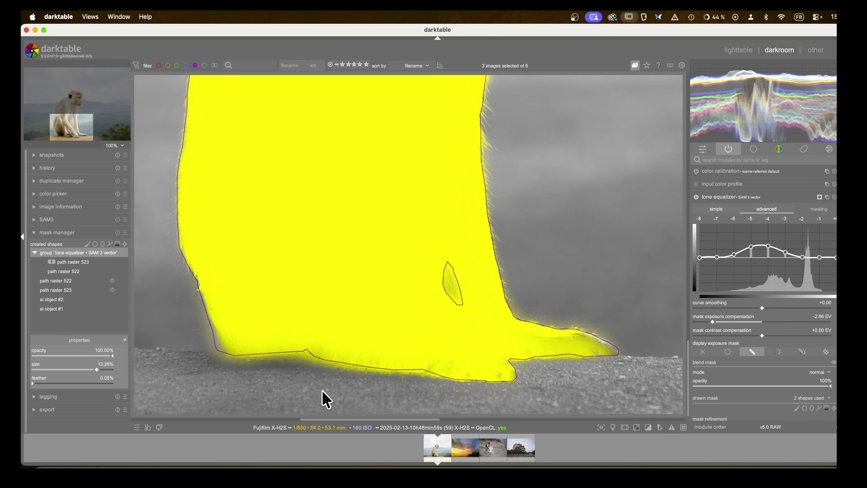
click(359, 364)
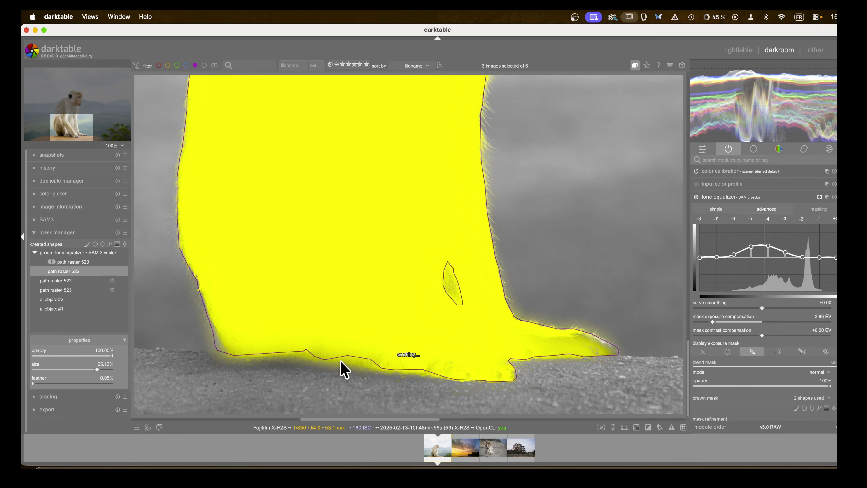
mouse_move(330, 363)
mouse_down()
mouse_move(329, 350)
mouse_move(314, 360)
mouse_up()
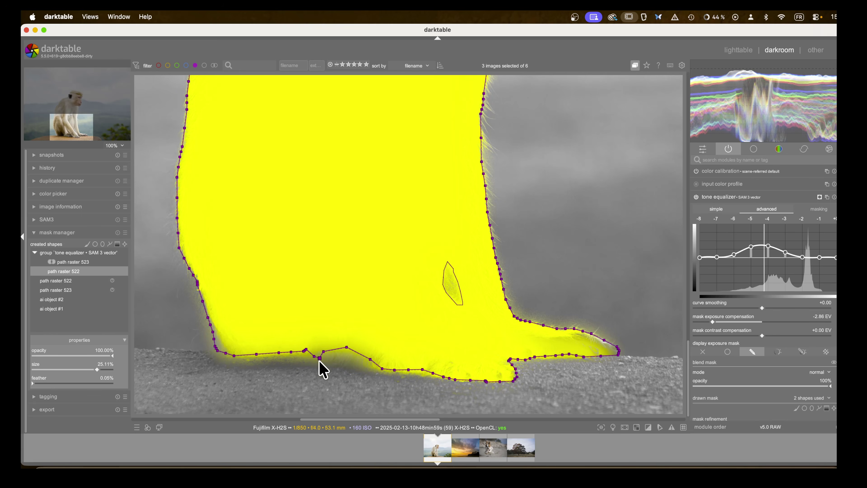
drag(319, 357, 318, 360)
right_click(314, 357)
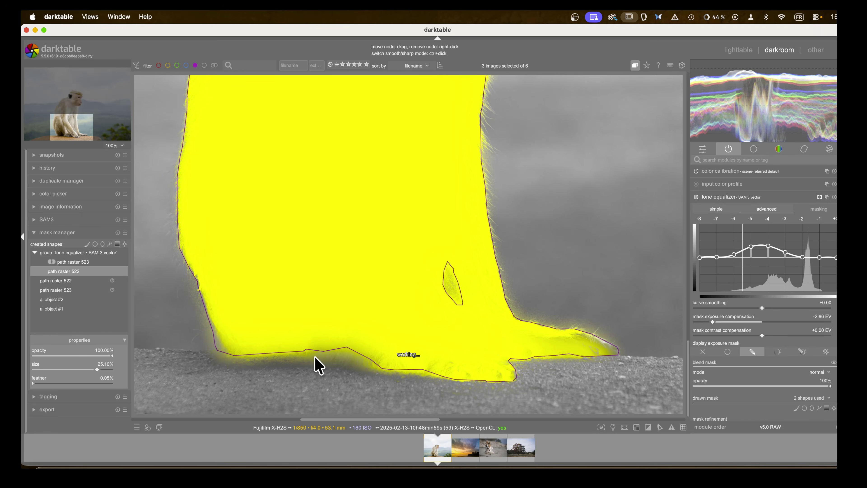
right_click(256, 354)
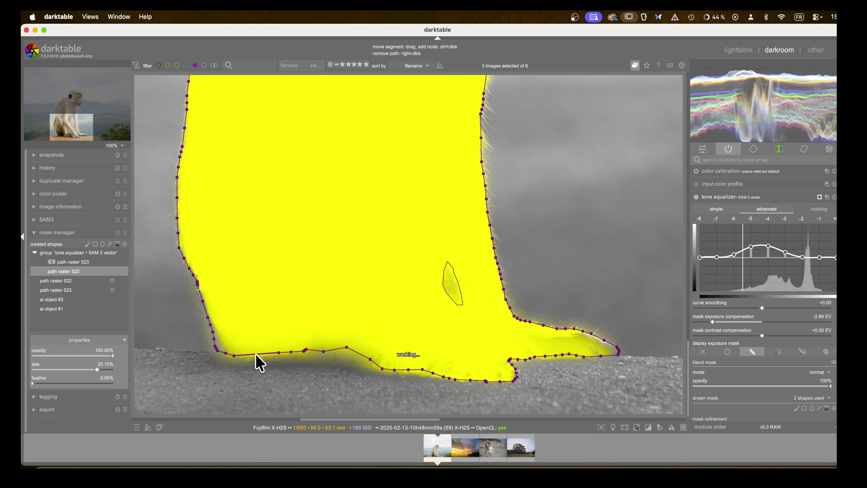
right_click(234, 355)
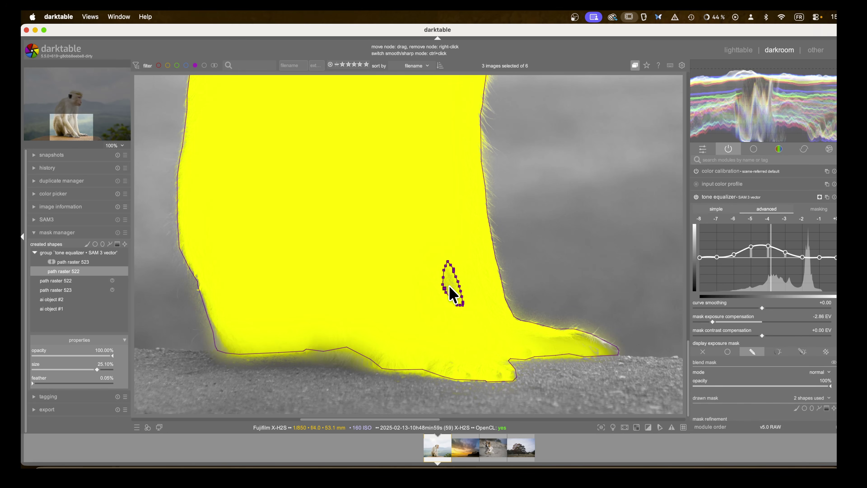
- Enlarge path raster 523 slightly around the gap between the monkey's front legs, trying a lower opacity before restoring it to 100%
scroll(449, 285, down, 2)
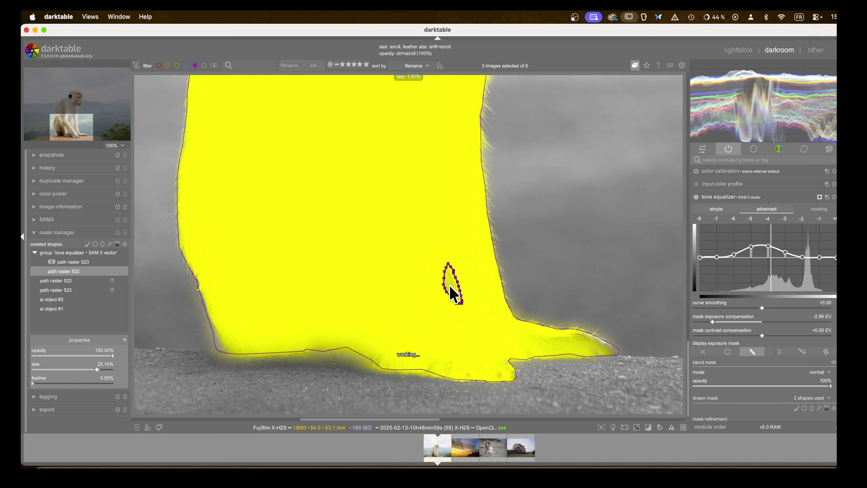
scroll(449, 286, up, 3)
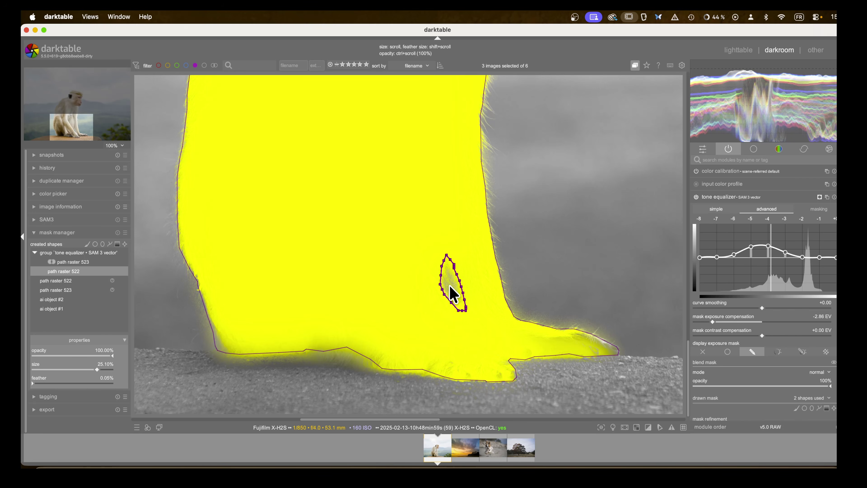
ctrl+scroll(449, 292, down, 4)
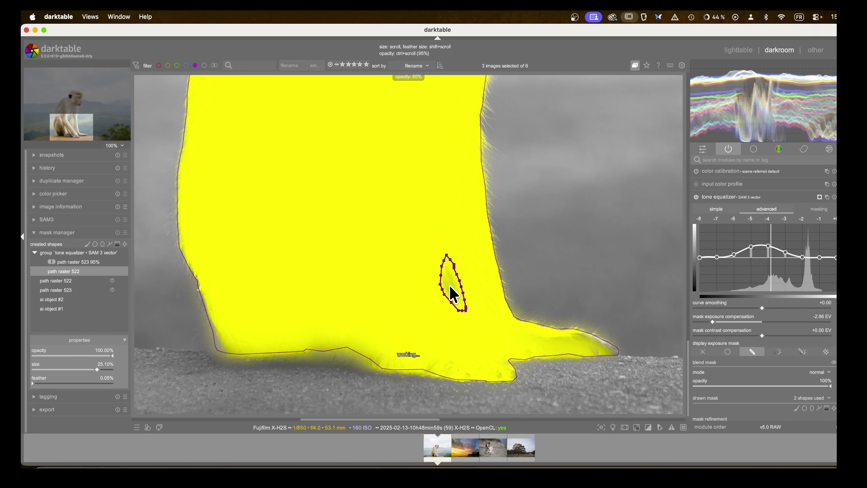
ctrl+scroll(450, 292, up, 1)
scroll(450, 287, up, 2)
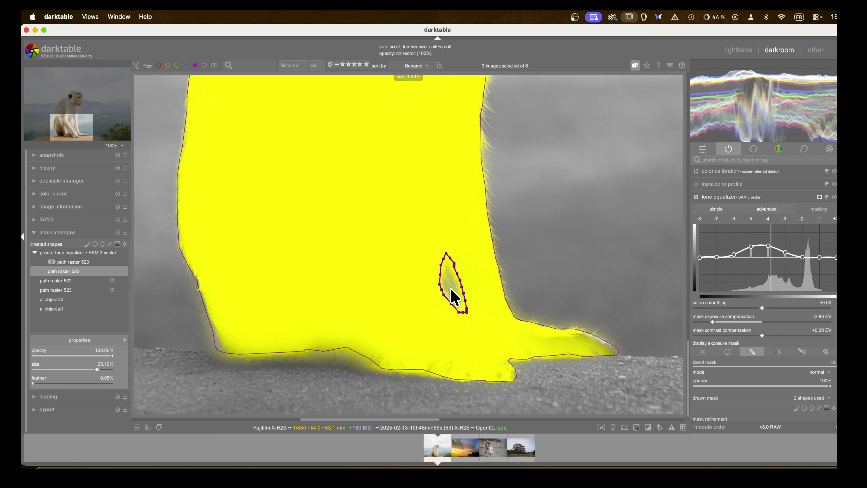
scroll(451, 288, up, 3)
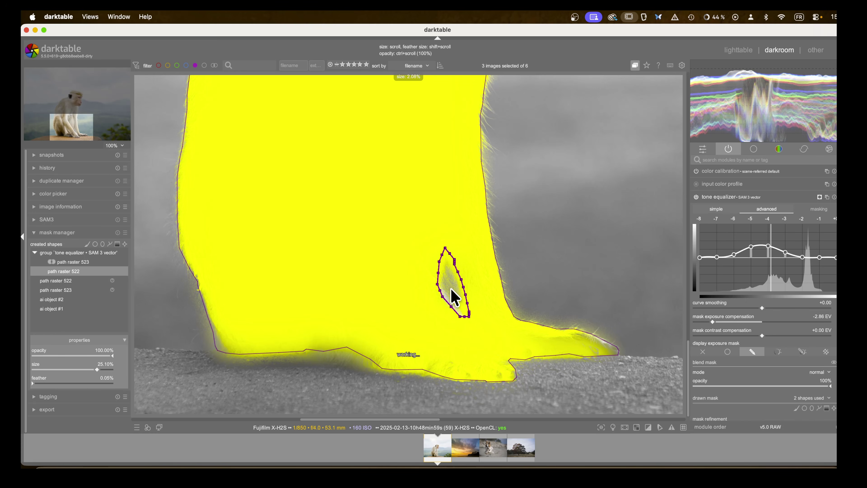
scroll(460, 303, down, 2)
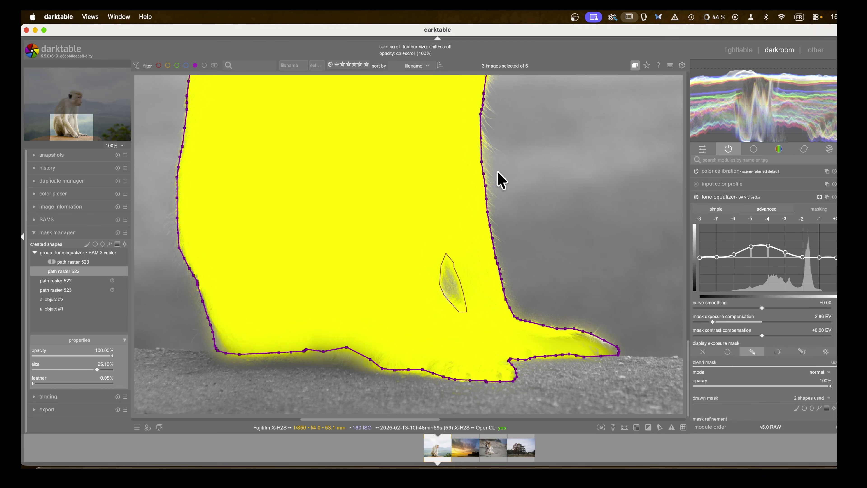
- Compare the monkey's head with the tone equalizer's SAM 3 vector instance off and on, and disable the other two tone equalizer instances
click(729, 198)
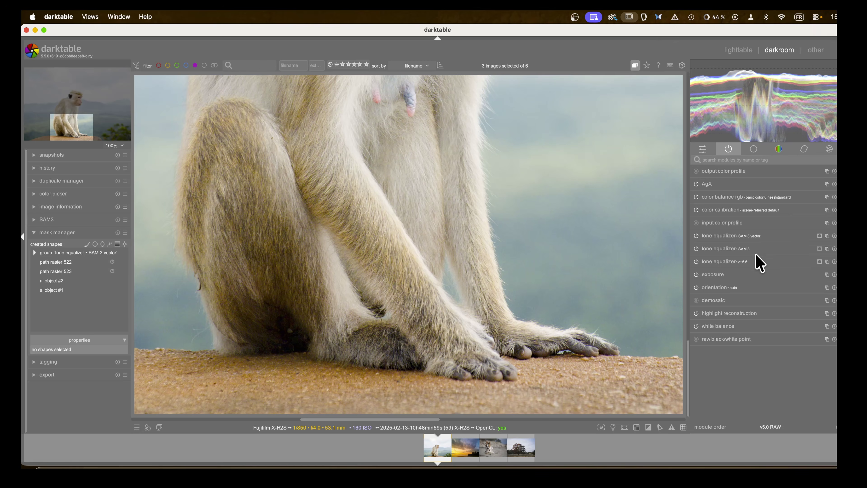
drag(70, 123, 76, 99)
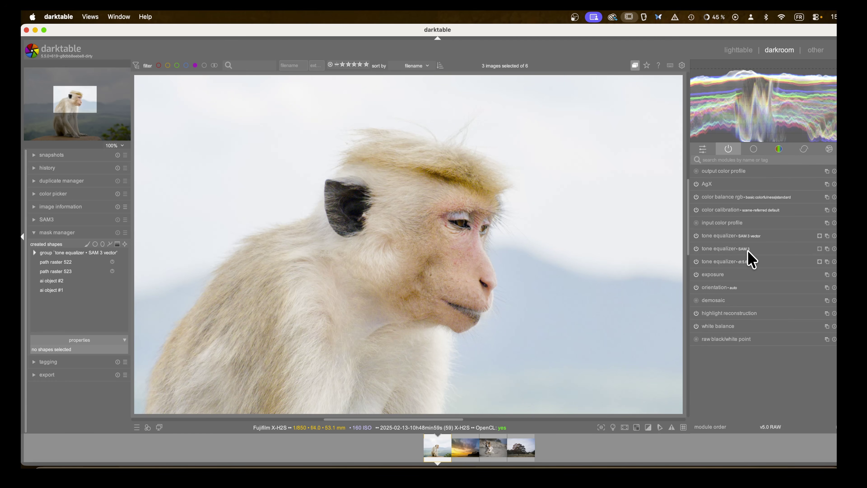
click(696, 236)
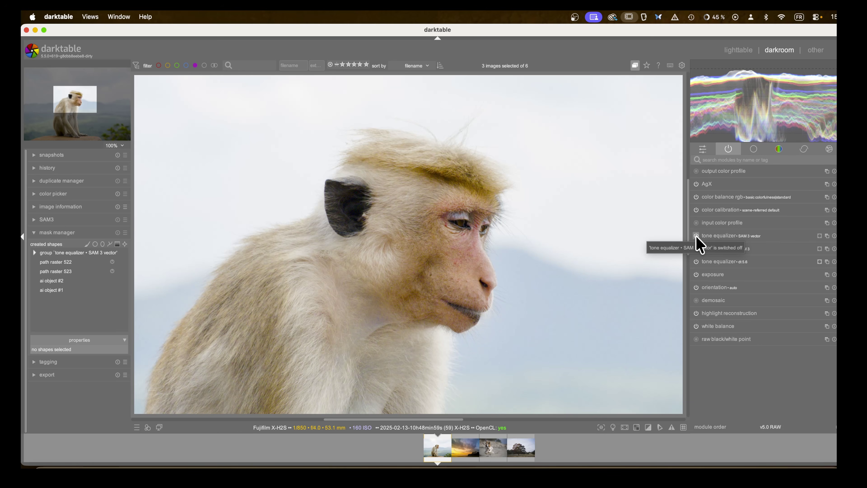
click(696, 236)
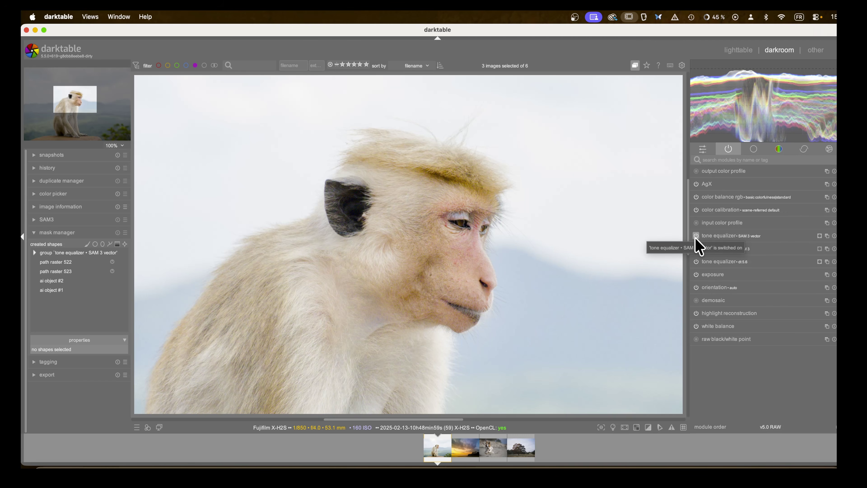
click(696, 236)
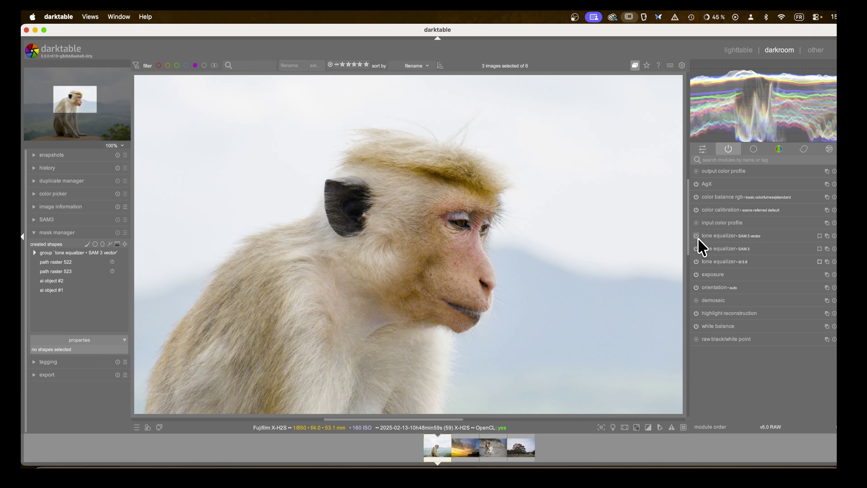
click(696, 236)
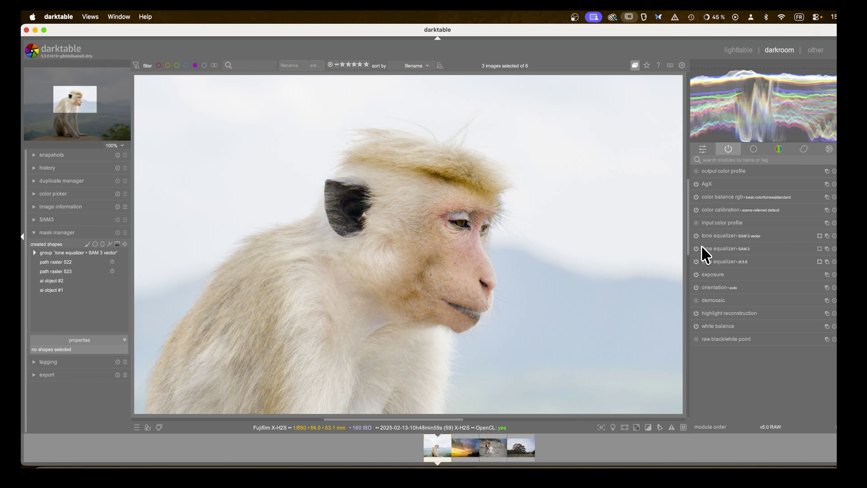
click(696, 262)
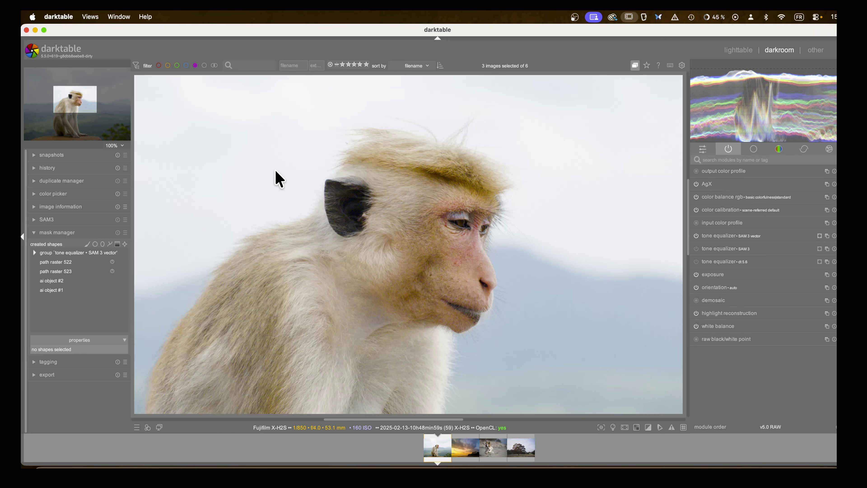
scroll(274, 169, down, 3)
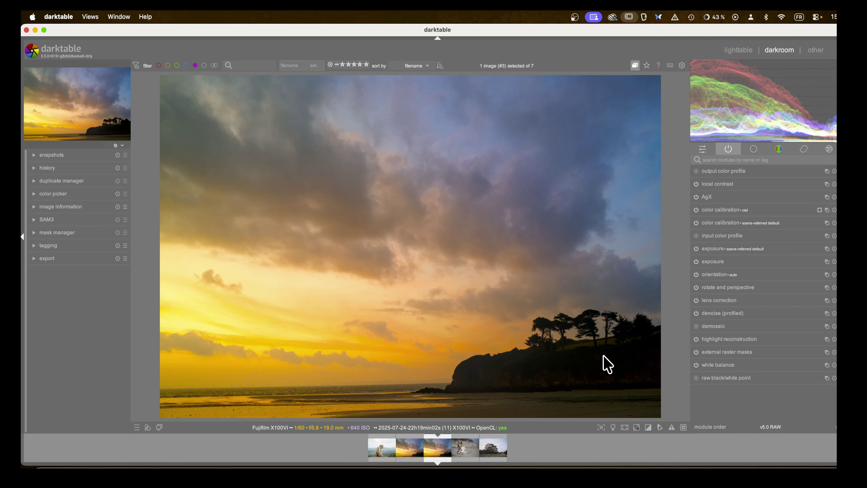
- Switch off external raster masks on the sunset photo and start a new AI object mask from the mask manager
scroll(606, 357, up, 1)
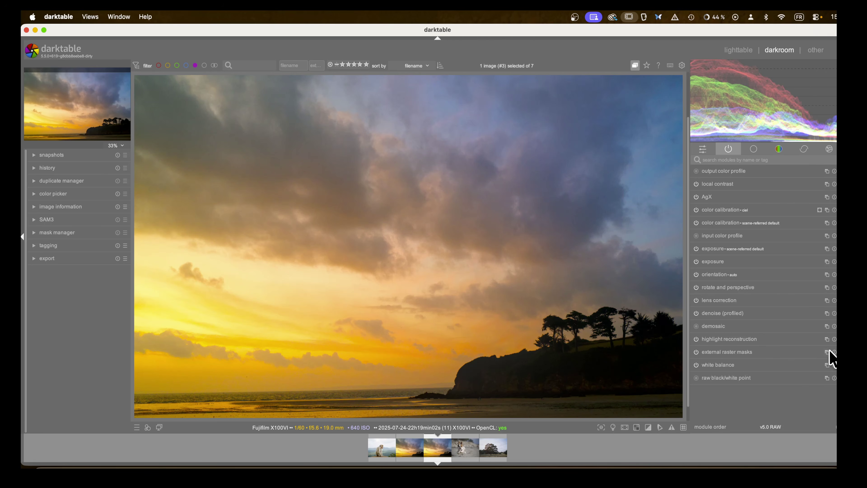
click(697, 352)
click(34, 233)
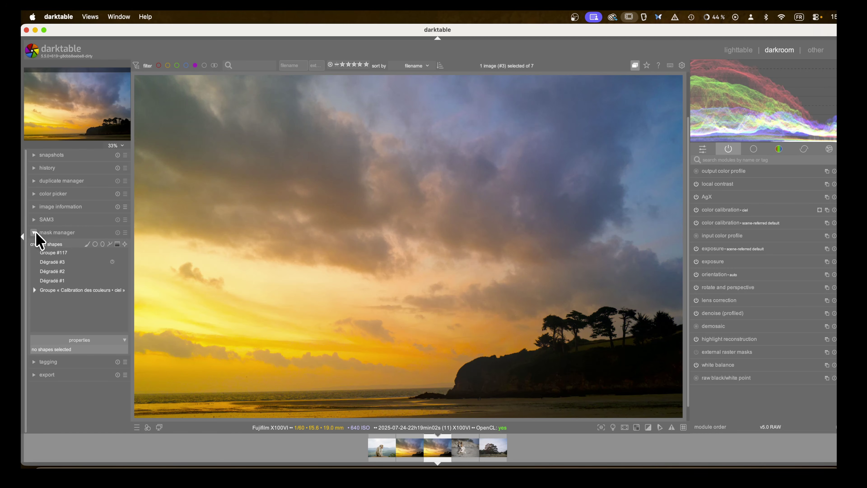
click(124, 245)
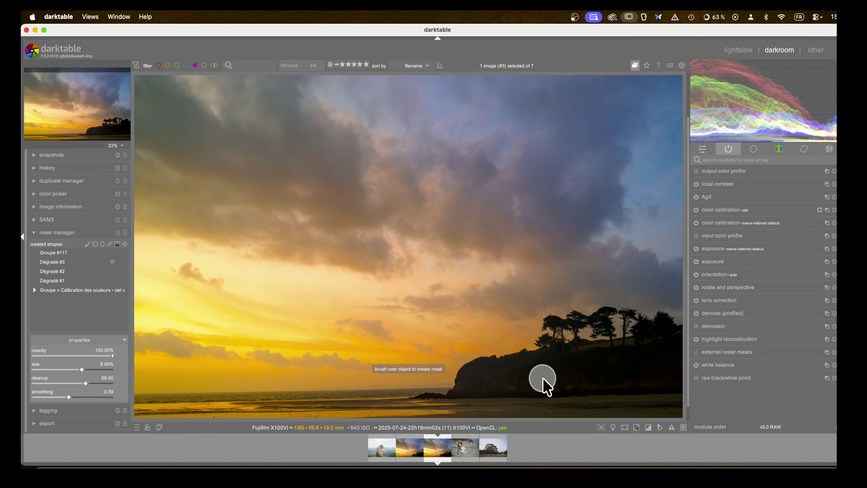
- Try to mask the dark headland with an AI object brush stroke at size 2.13%, and discard the resulting selection
scroll(485, 380, up, 3)
scroll(484, 379, down, 6)
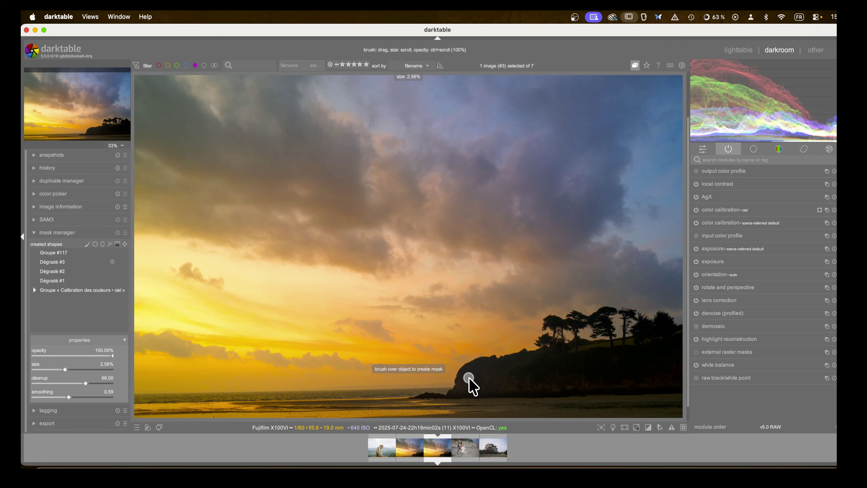
scroll(427, 397, down, 1)
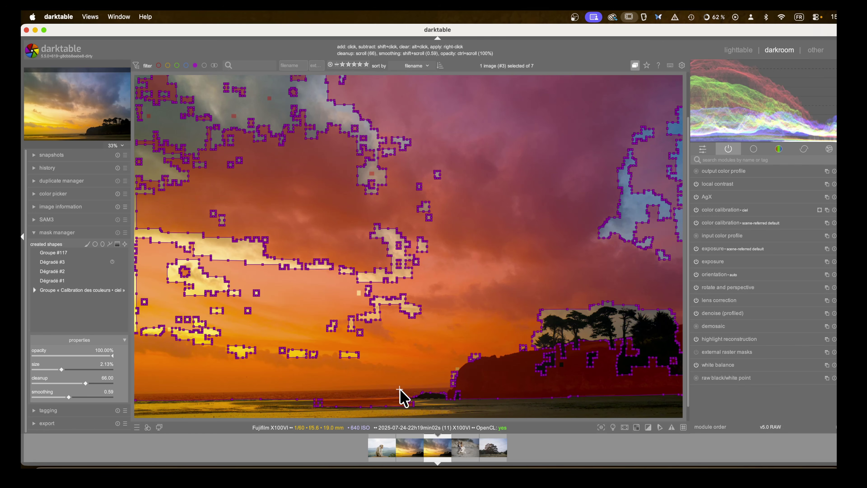
right_click(441, 306)
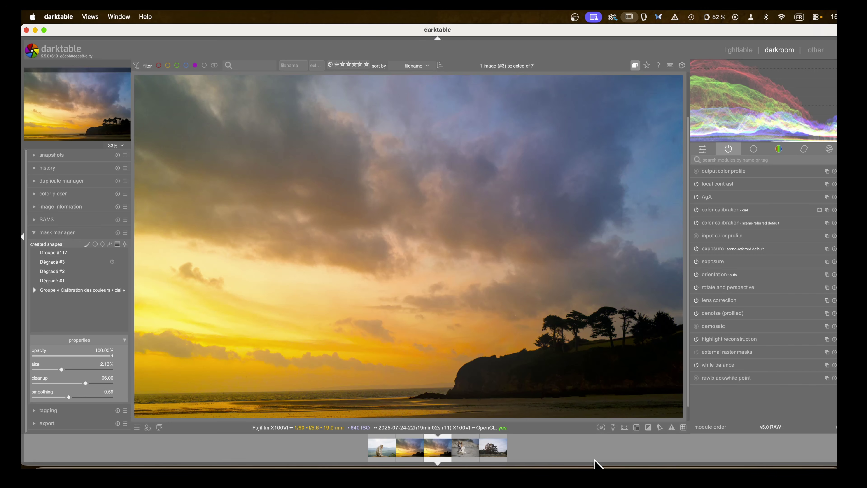
- Brush over the headland at size 3.07% and add points near its far end to extend the object mask
scroll(479, 376, down, 1)
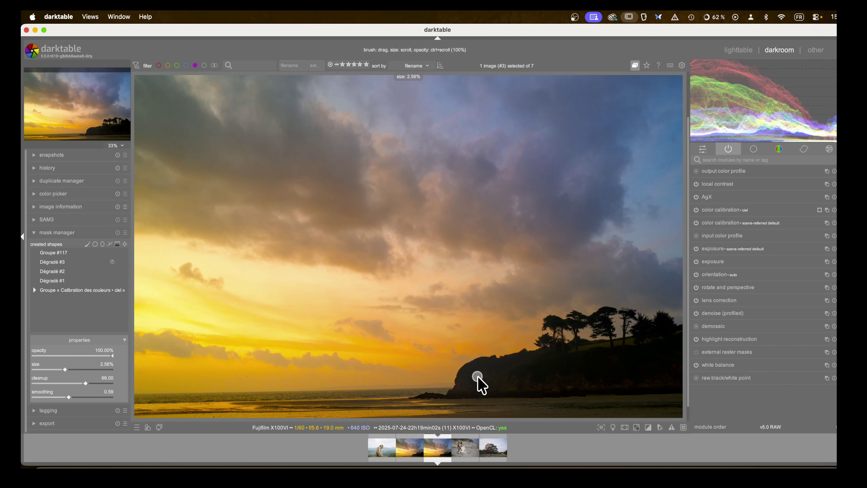
scroll(477, 381, up, 1)
mouse_move(597, 358)
mouse_down()
mouse_move(473, 376)
mouse_move(466, 387)
mouse_up()
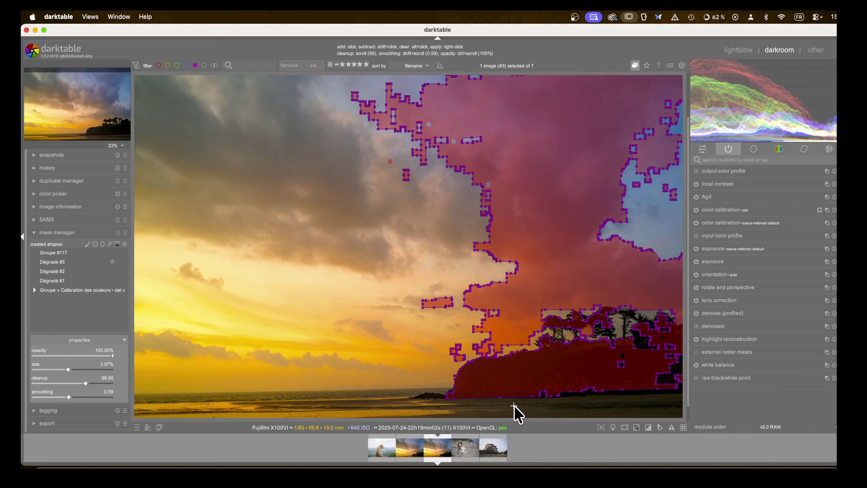
click(666, 379)
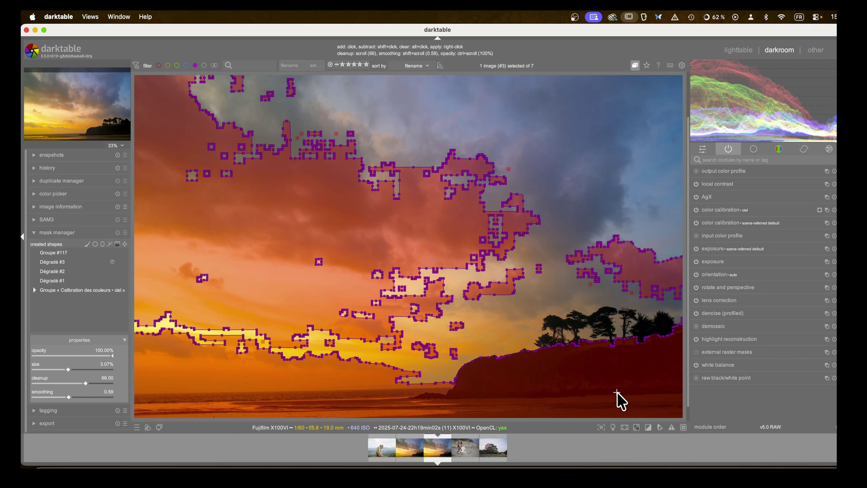
click(666, 348)
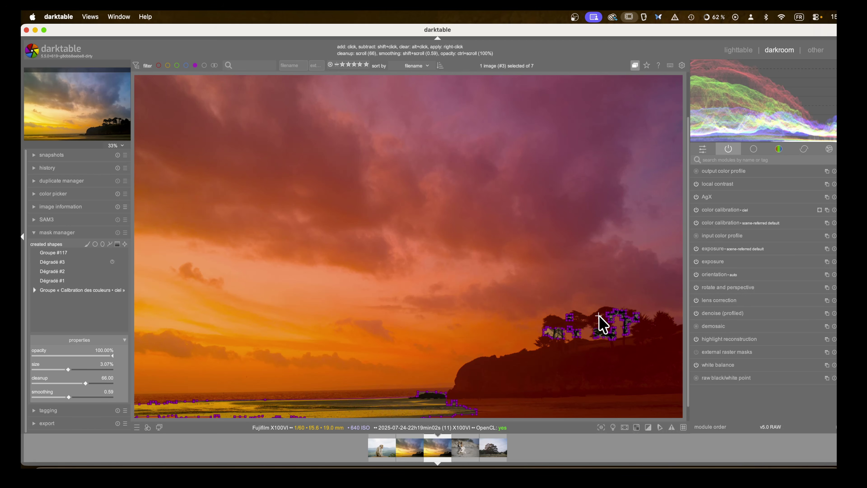
- Subtract the sky above the trees and across the clouds from the object mask, and set smoothing to 0.54
click(591, 292)
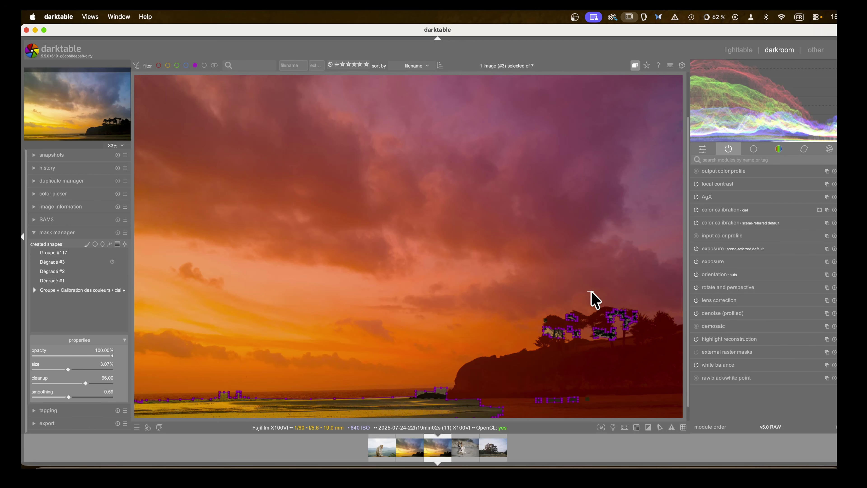
click(521, 273)
click(472, 316)
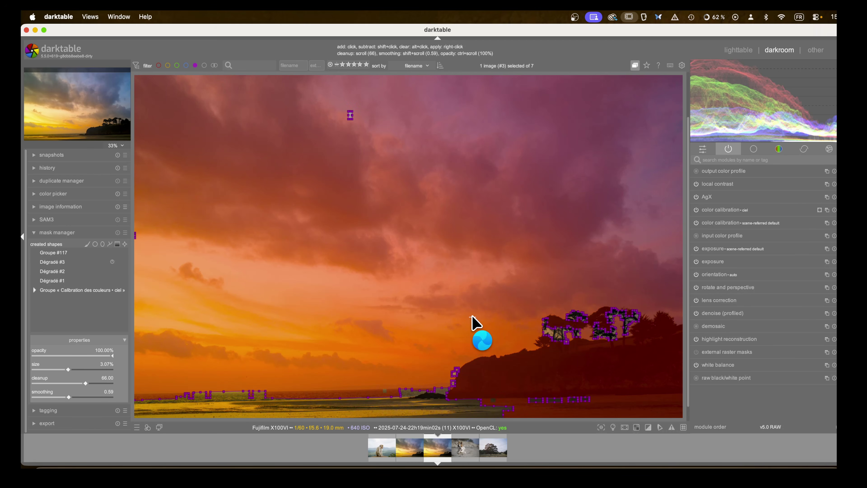
click(476, 236)
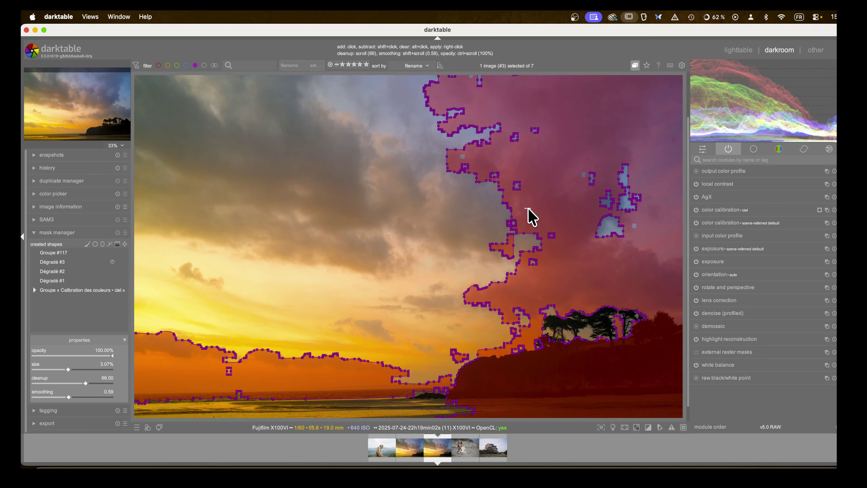
click(535, 203)
shift+click(639, 268)
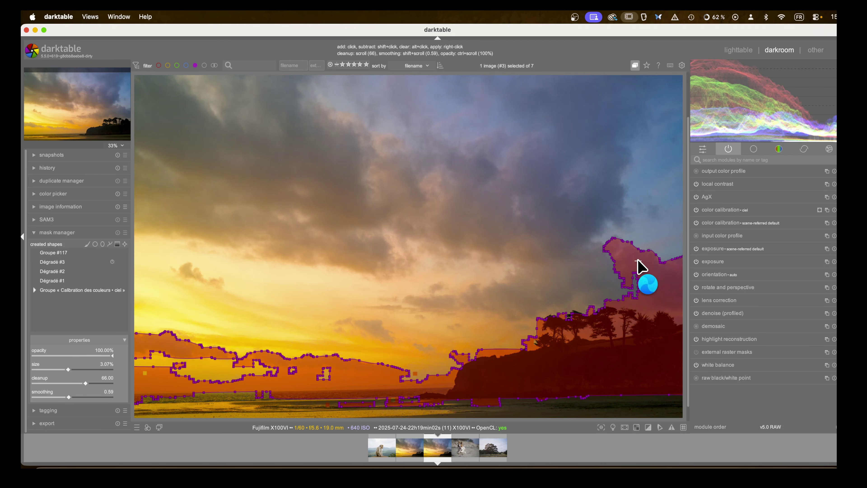
scroll(648, 268, down, 1)
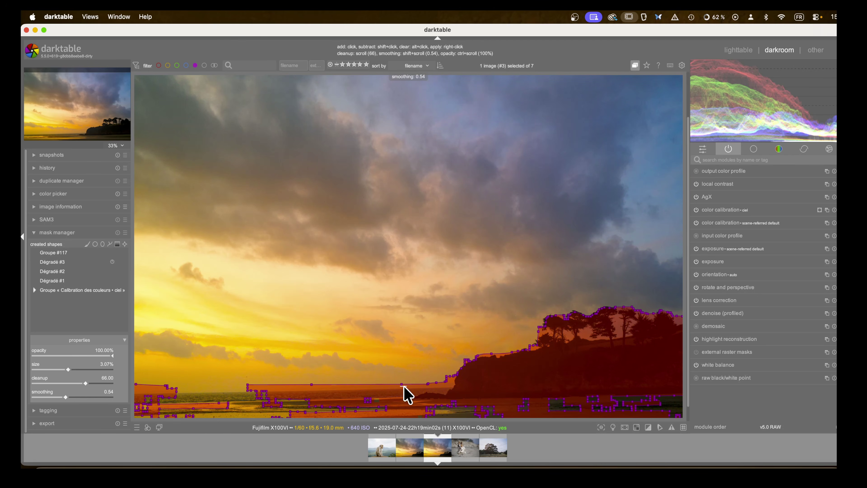
- Refine the object mask around the trees by subtracting gaps beneath the crowns and adding points on the trees
click(585, 333)
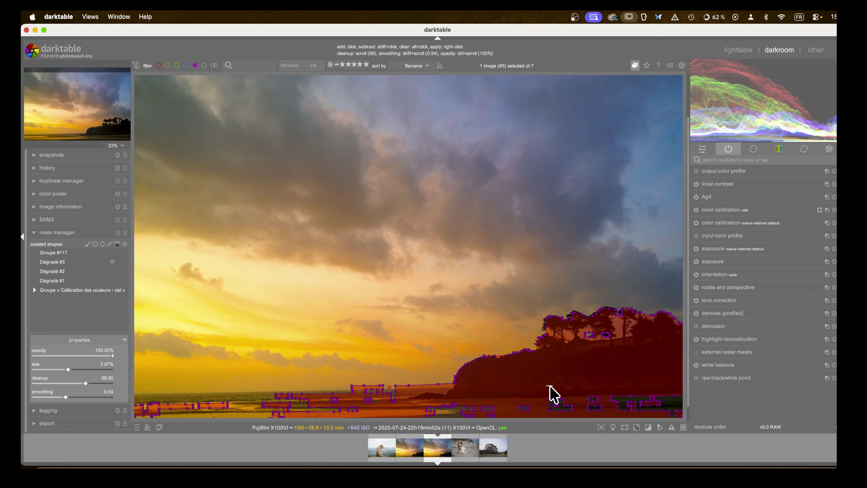
click(604, 390)
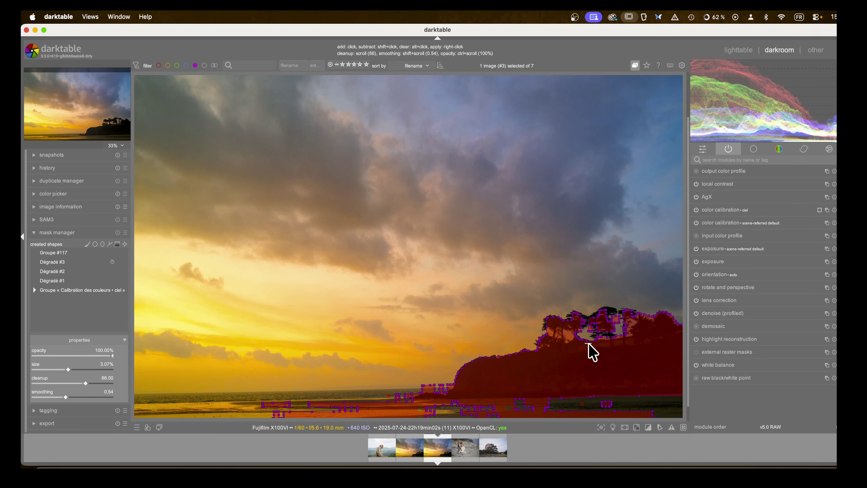
shift+click(568, 337)
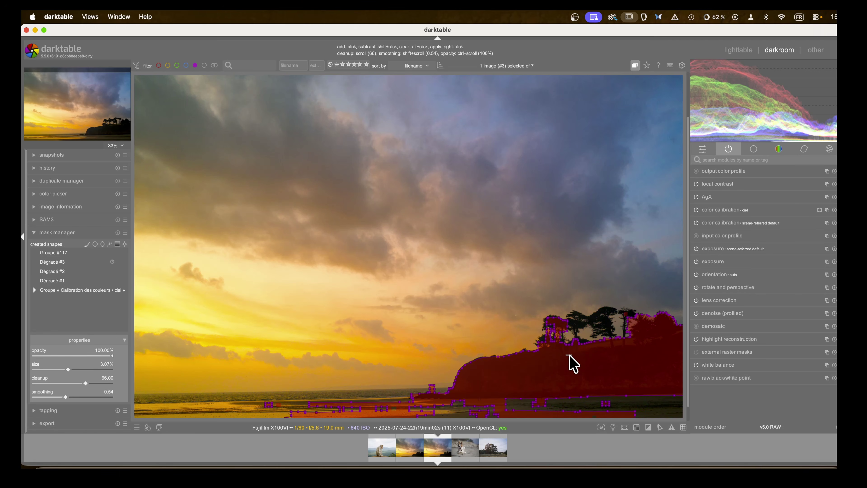
click(596, 318)
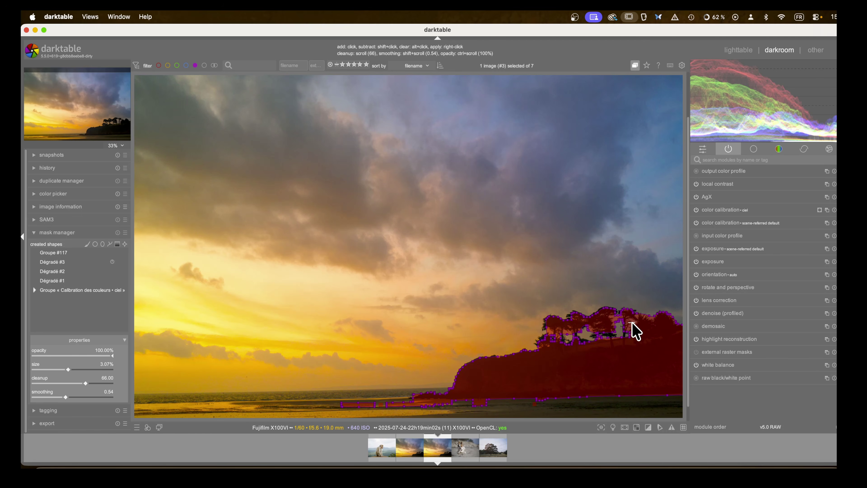
click(632, 323)
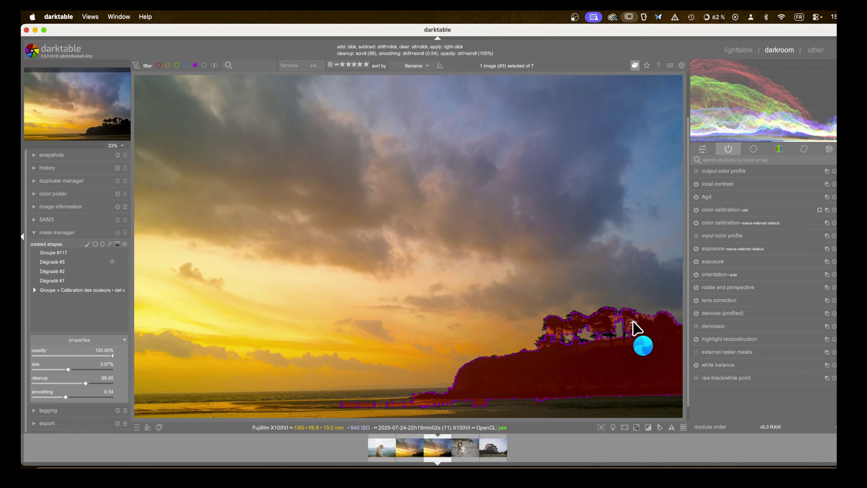
- Subtract the wet sand below the headland from the object mask and add the low rocks at its seaward tip
shift+click(426, 403)
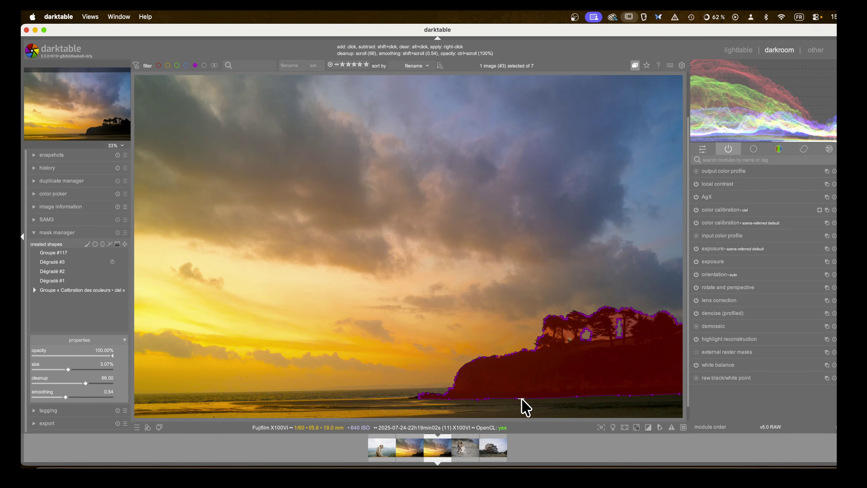
click(416, 398)
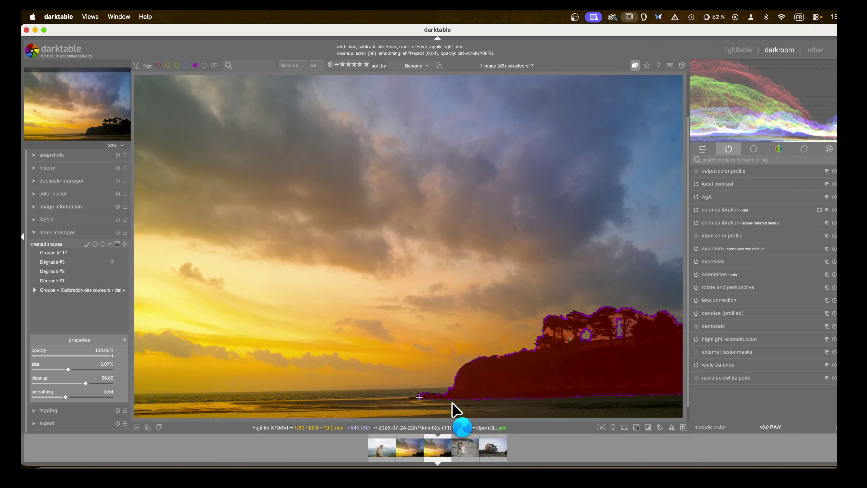
click(416, 397)
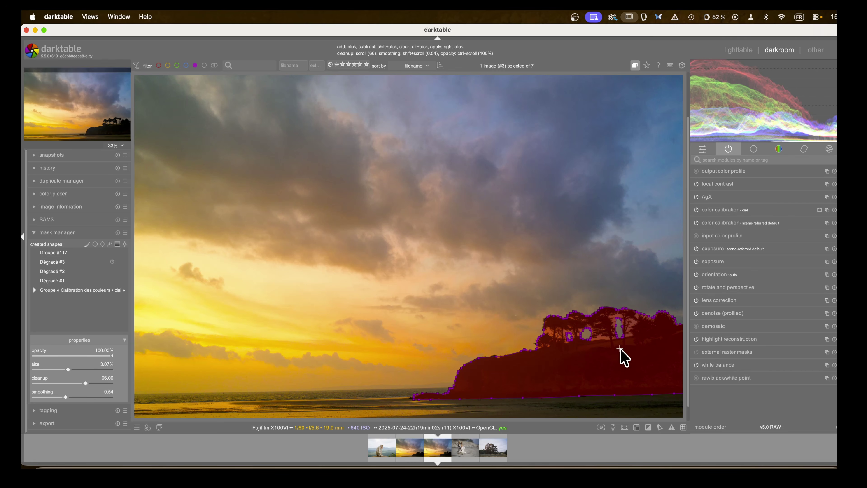
- Refine the object mask by subtracting sky patches beside and between the trees, and end the object mask without keeping it
scroll(618, 354, up, 4)
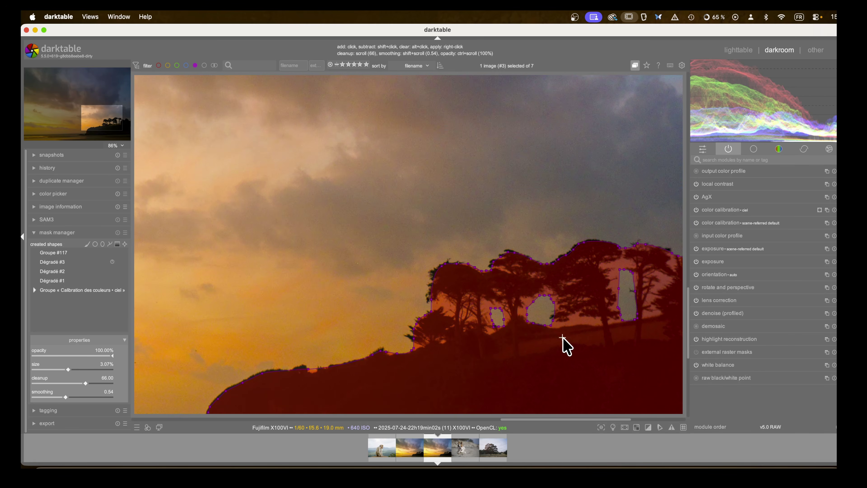
scroll(116, 125, up, 1)
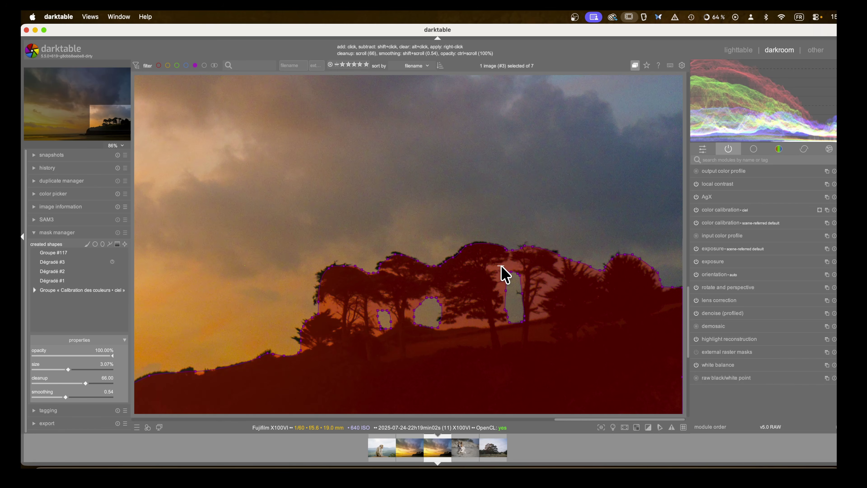
click(561, 291)
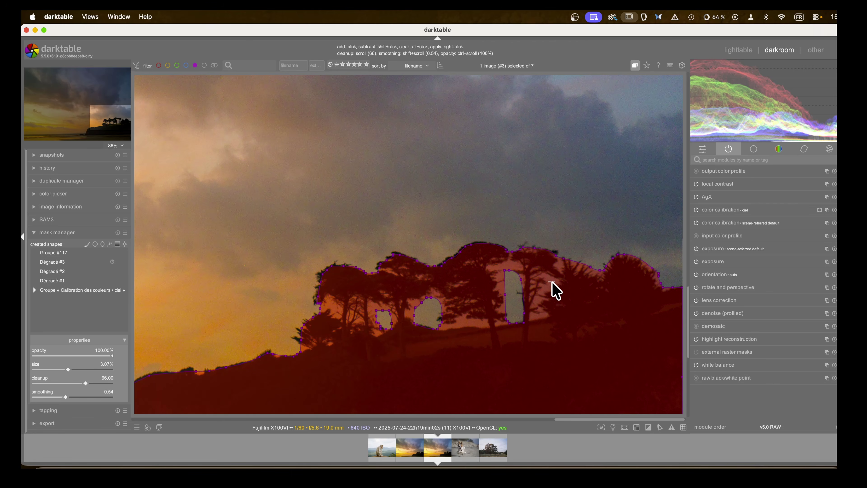
click(550, 330)
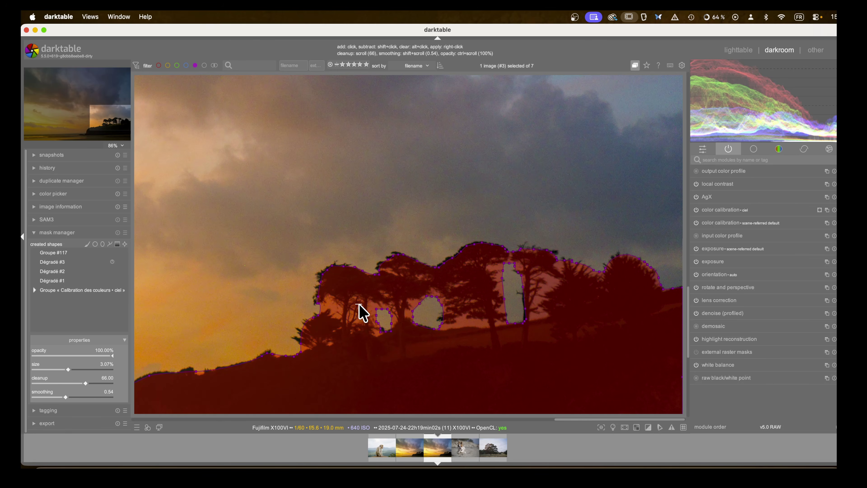
click(348, 320)
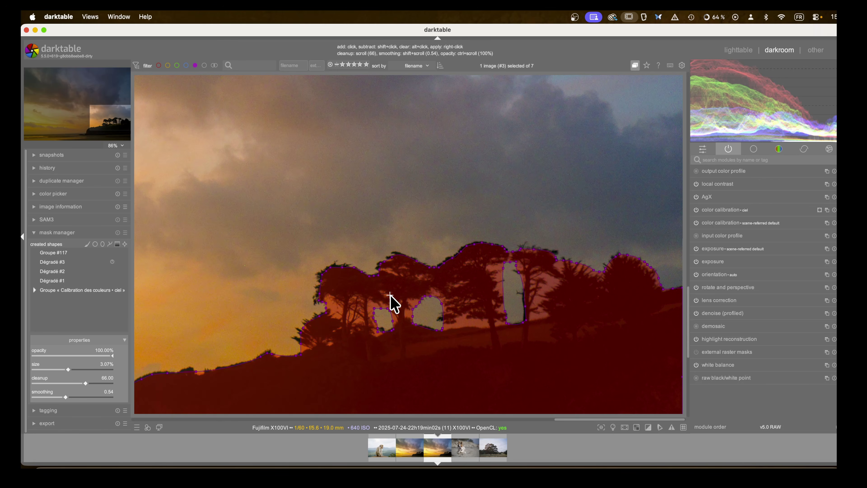
right_click(405, 181)
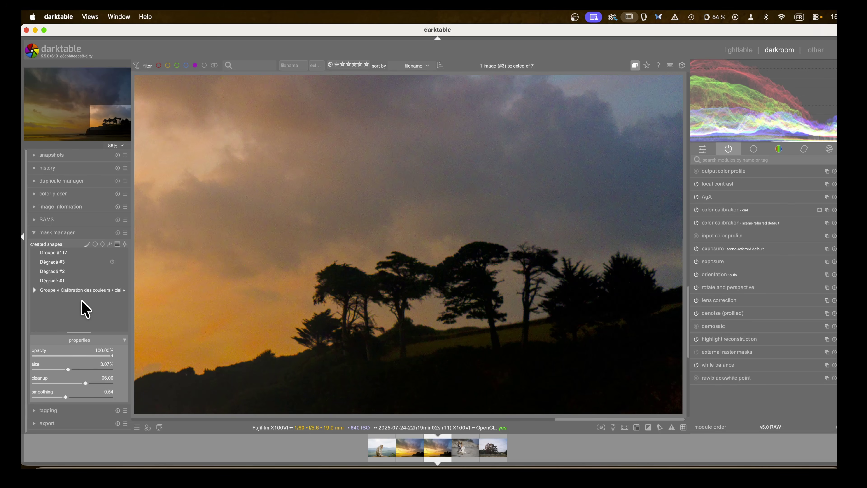
click(56, 233)
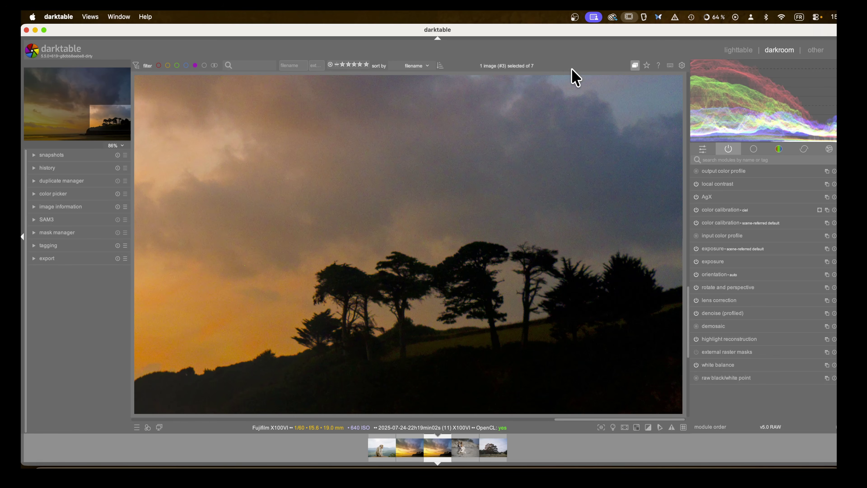
- Enable the SegNext ViT-B SAx2 HQ model for AI masking in the preferences in place of Segment Anything 2.1
click(682, 65)
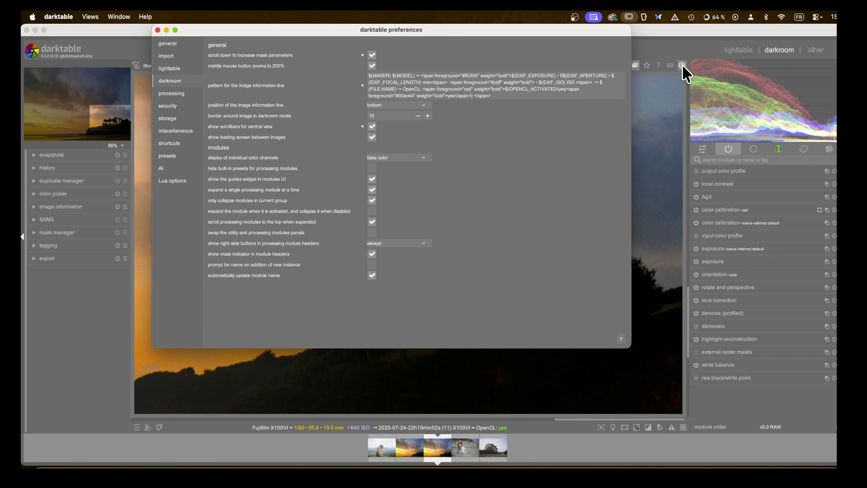
click(178, 168)
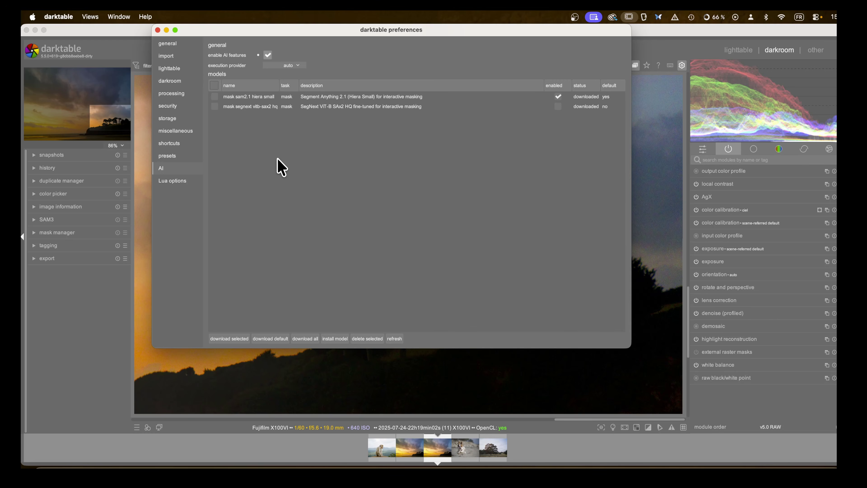
click(559, 106)
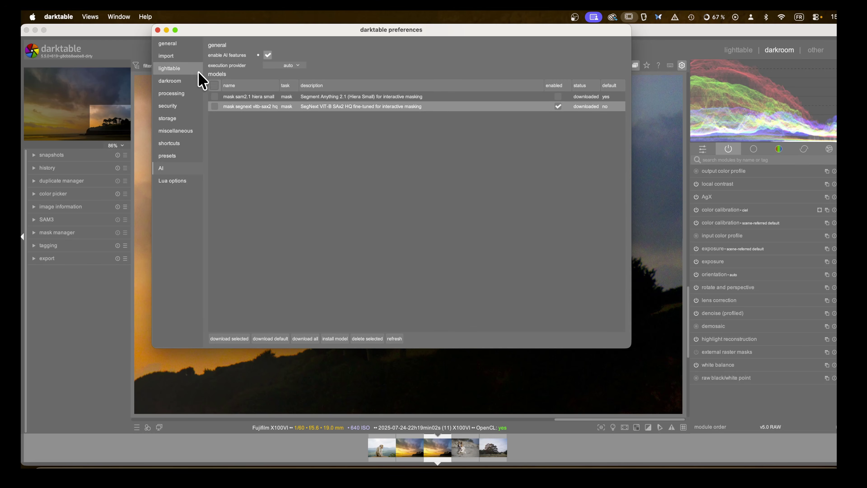
click(157, 30)
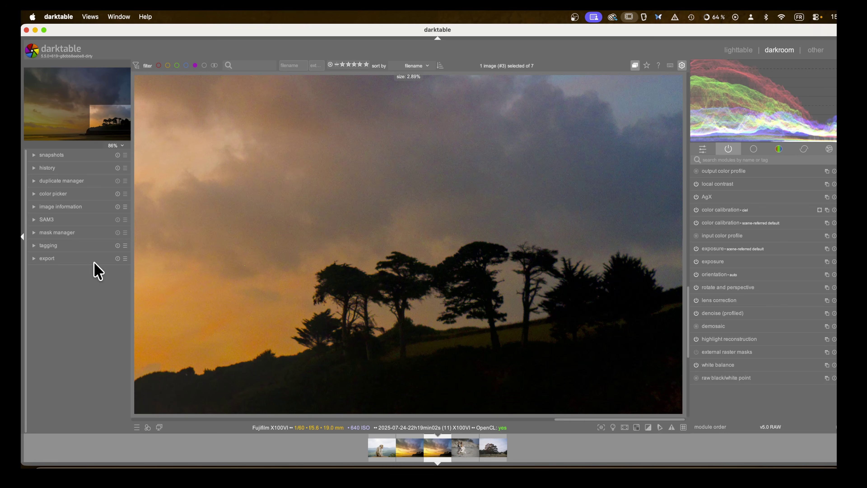
- Start a new object mask and brush along the headland at size 2.98%
scroll(397, 274, down, 1)
scroll(399, 282, down, 1)
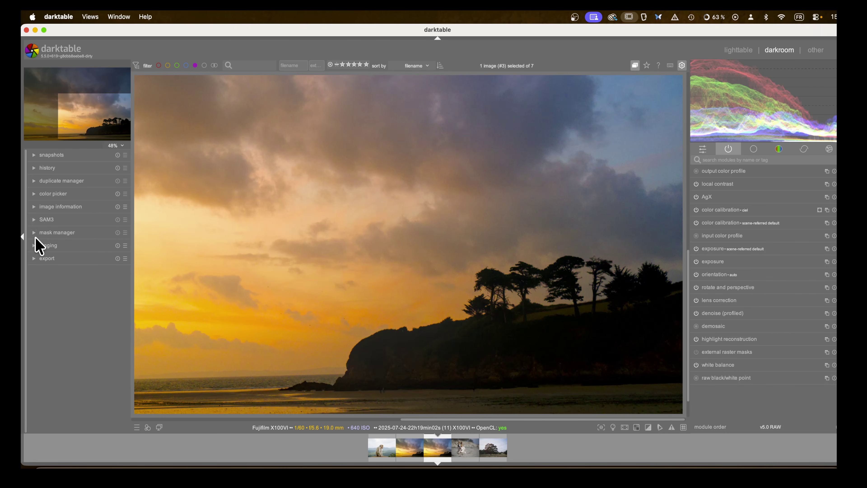
click(36, 236)
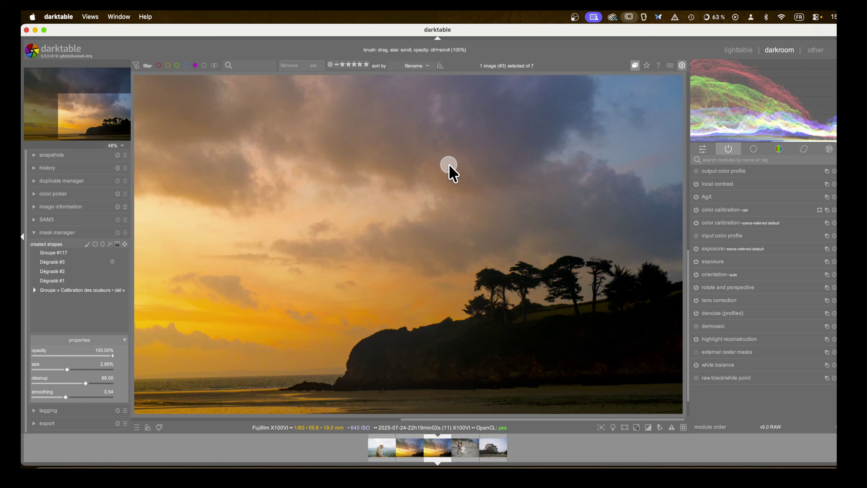
click(33, 233)
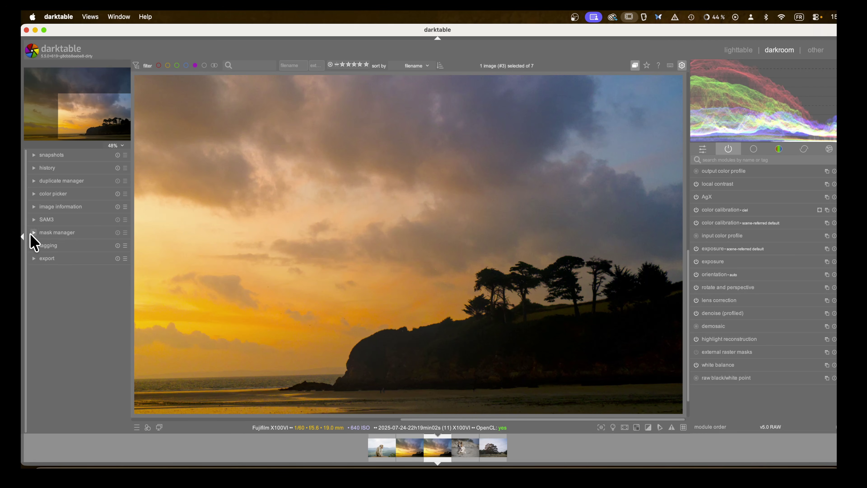
click(33, 233)
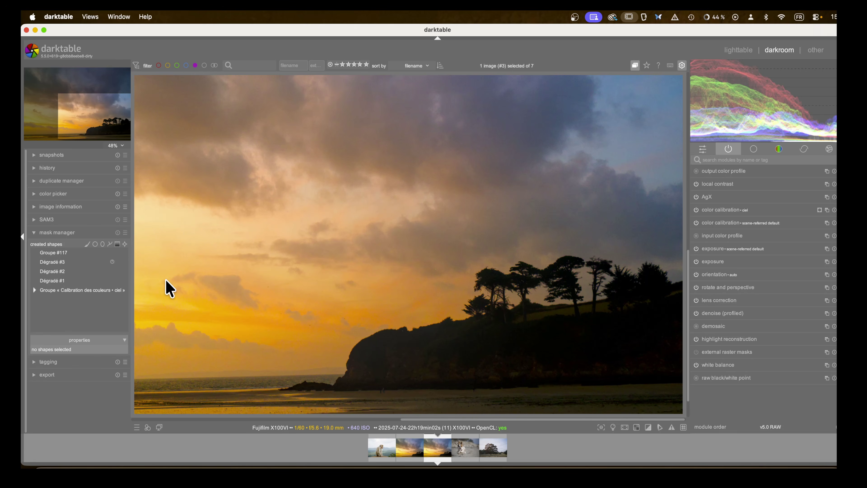
click(125, 244)
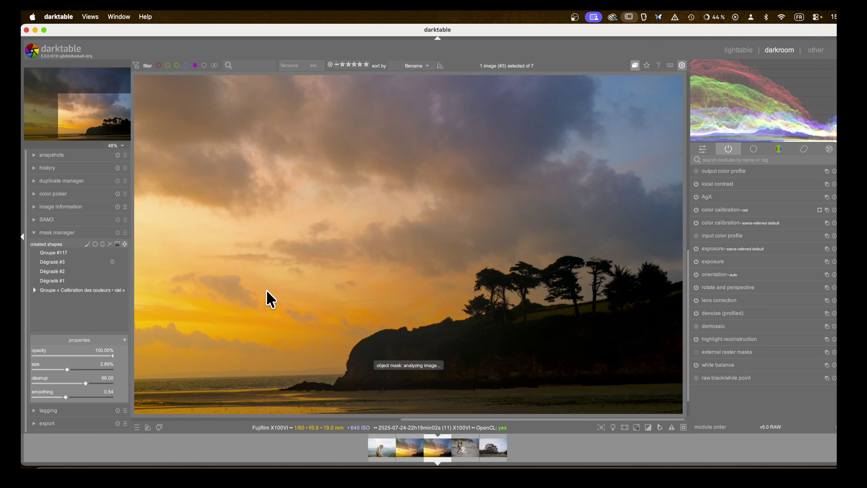
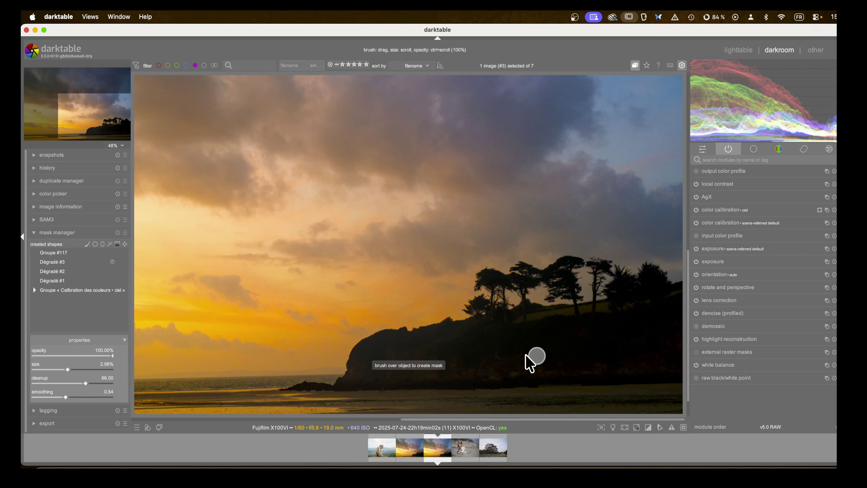
mouse_move(440, 366)
mouse_down()
mouse_move(373, 367)
mouse_move(374, 356)
mouse_move(530, 321)
mouse_move(599, 319)
mouse_move(659, 290)
mouse_move(678, 304)
mouse_move(671, 354)
mouse_up()
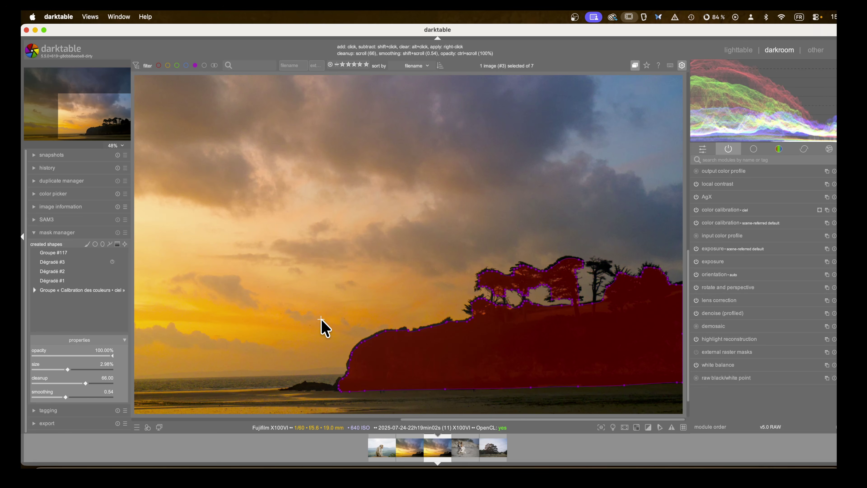
- Try to refine the headland's object mask with points on the low rocks, the trees and the wet sand, and discard it
click(311, 387)
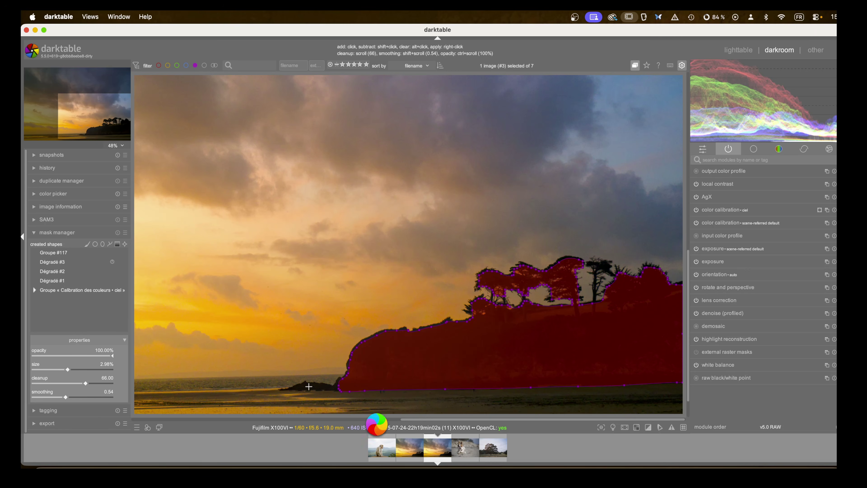
click(321, 386)
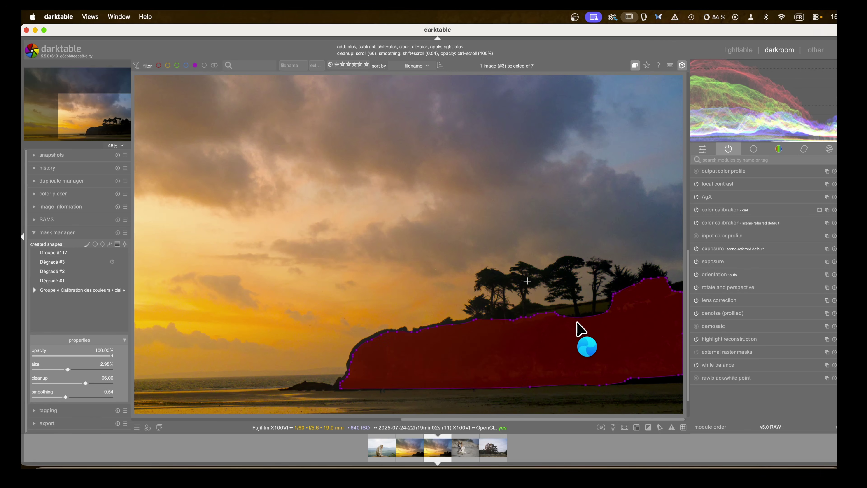
click(568, 284)
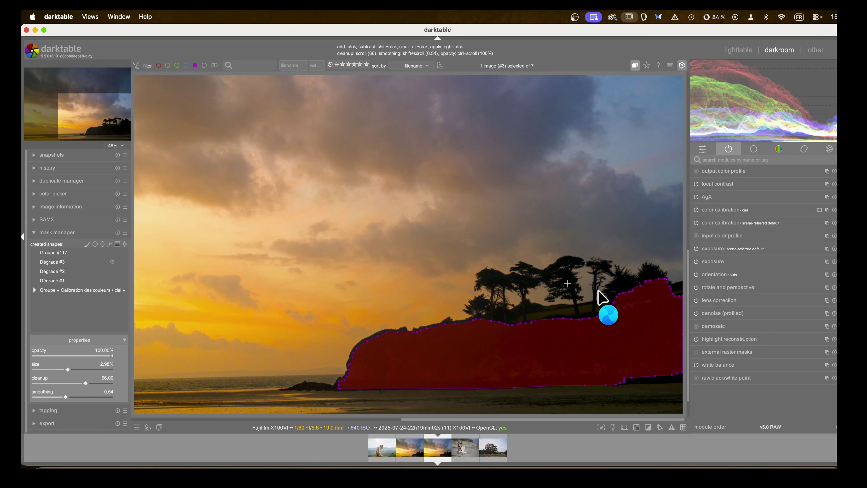
click(615, 288)
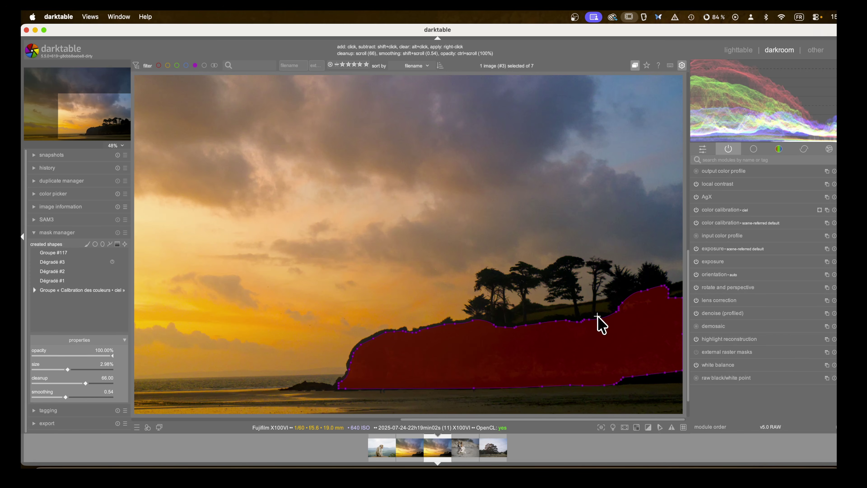
click(598, 398)
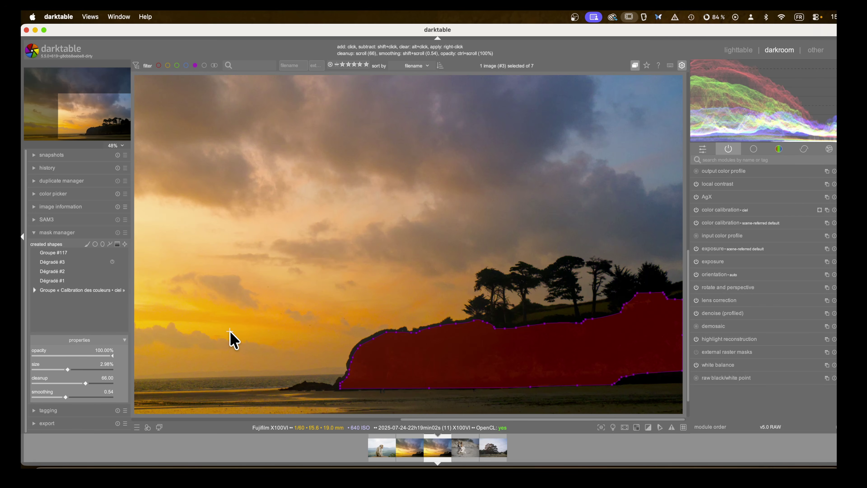
right_click(365, 284)
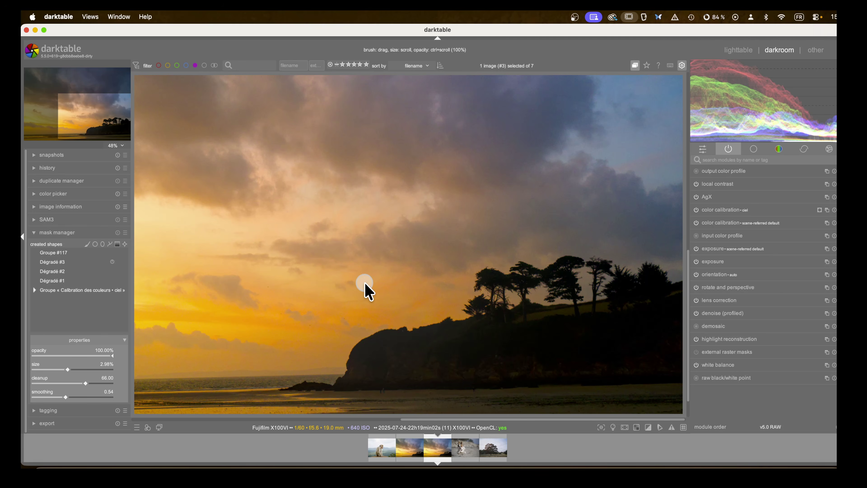
right_click(363, 289)
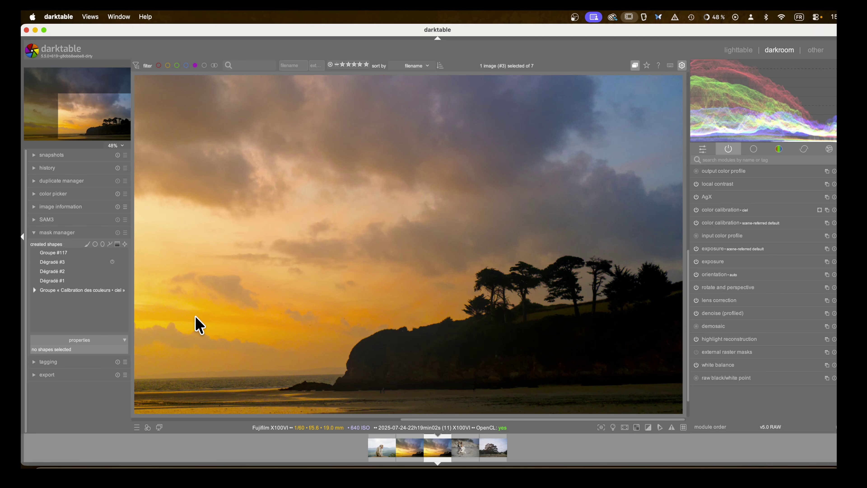
- Generate one SAM3 mask in Box mode from a box around the headland, its trees and the low rocks at its tip
click(34, 220)
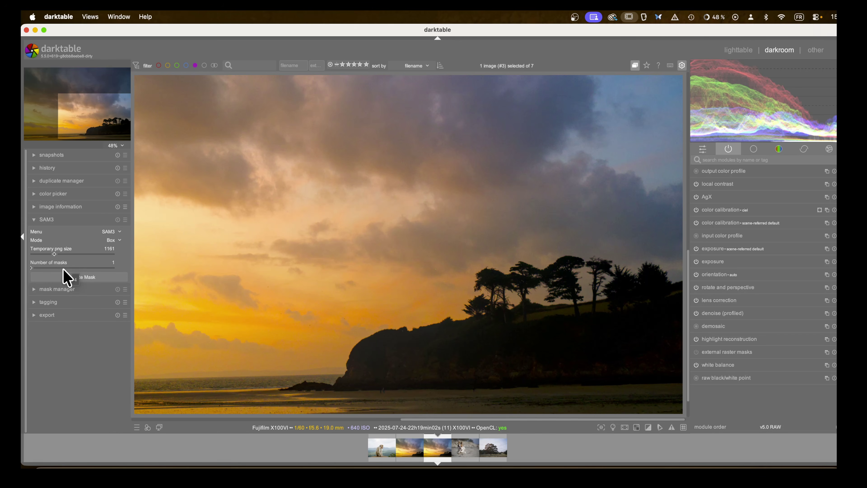
click(69, 278)
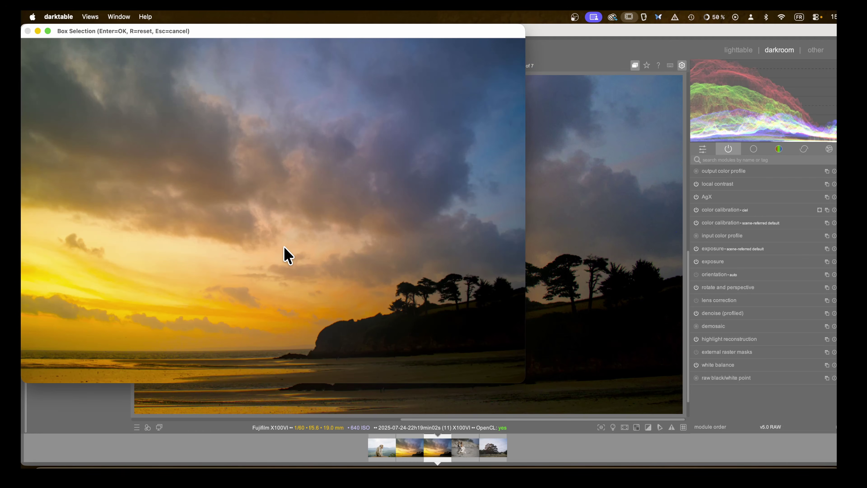
drag(269, 256, 543, 370)
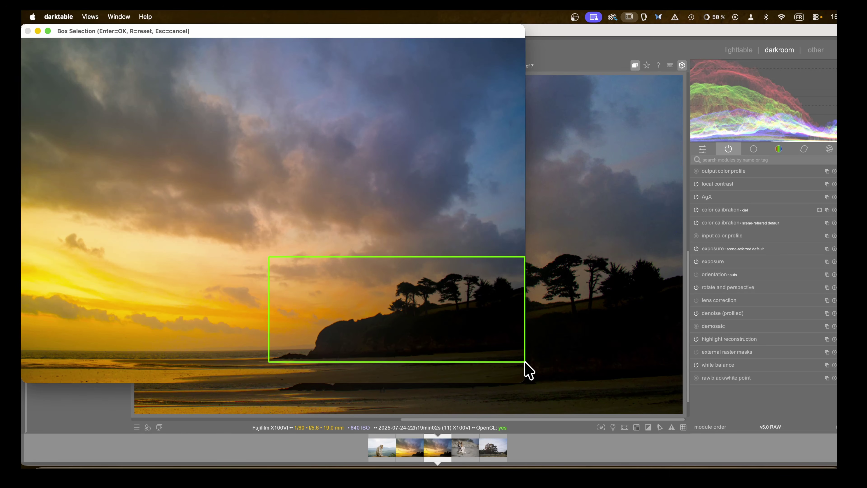
click(523, 372)
drag(257, 369, 526, 254)
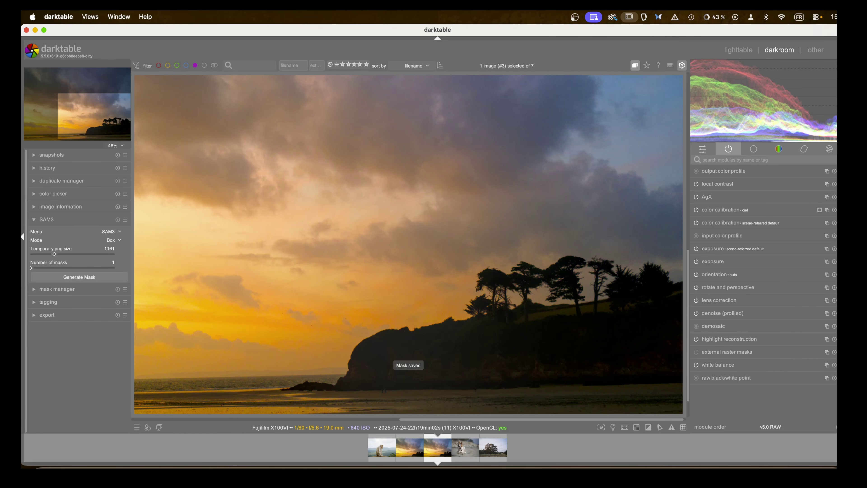
click(830, 149)
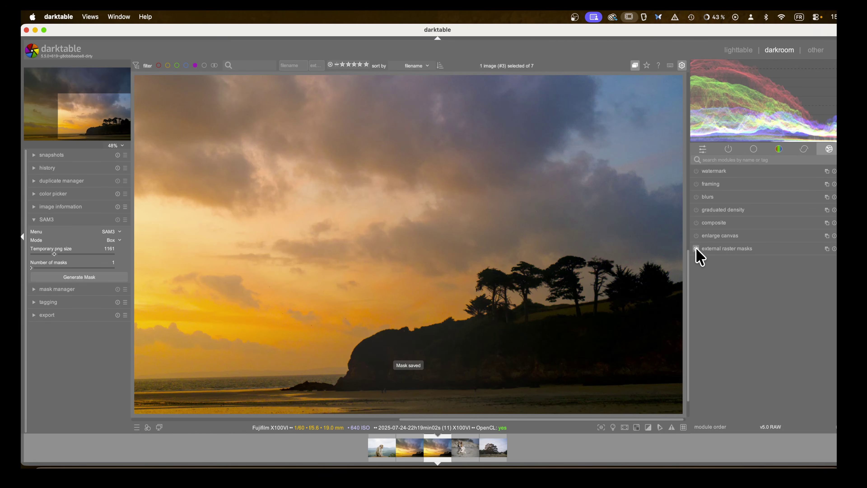
click(727, 248)
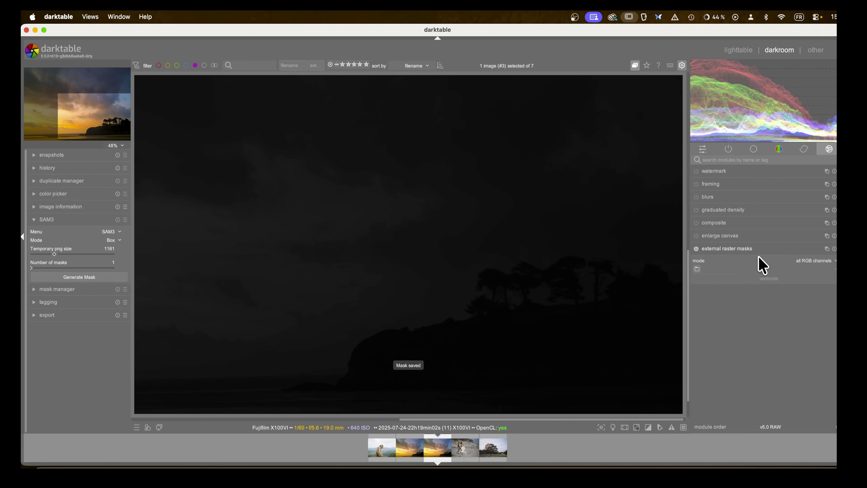
click(698, 269)
click(272, 133)
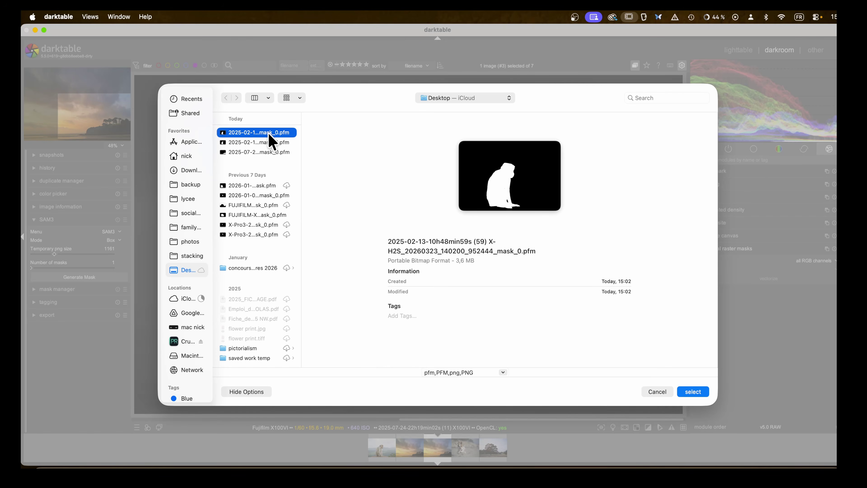
click(268, 142)
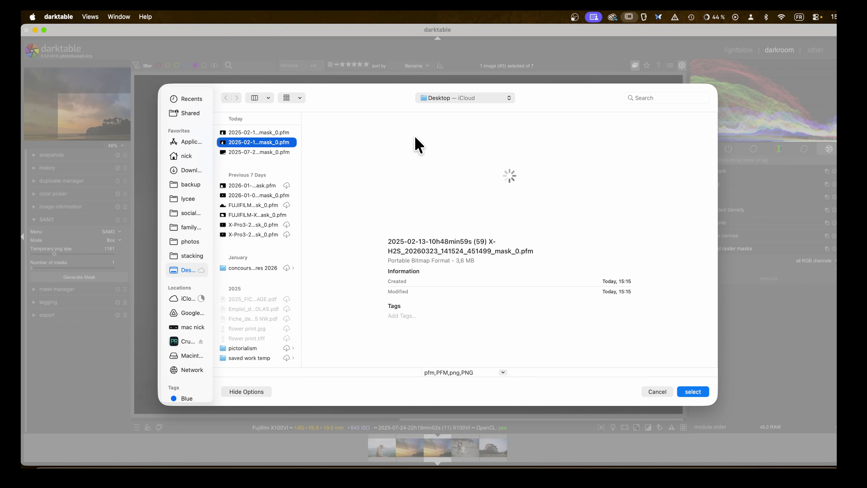
click(257, 152)
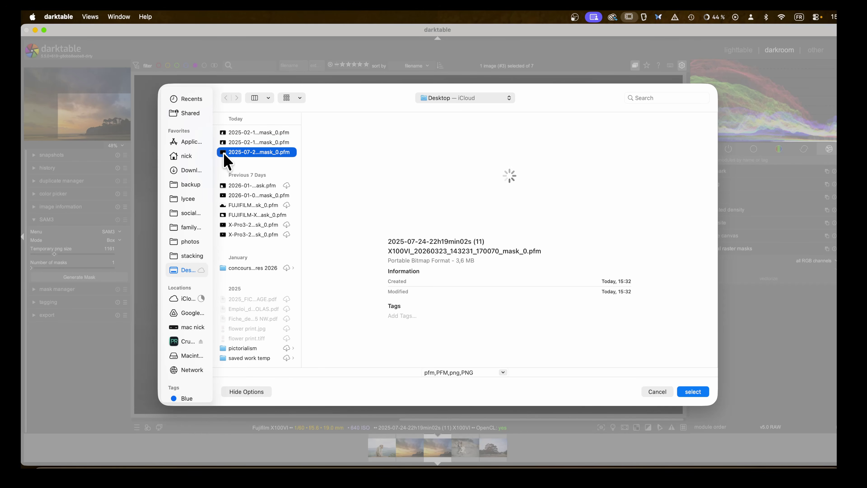
click(690, 392)
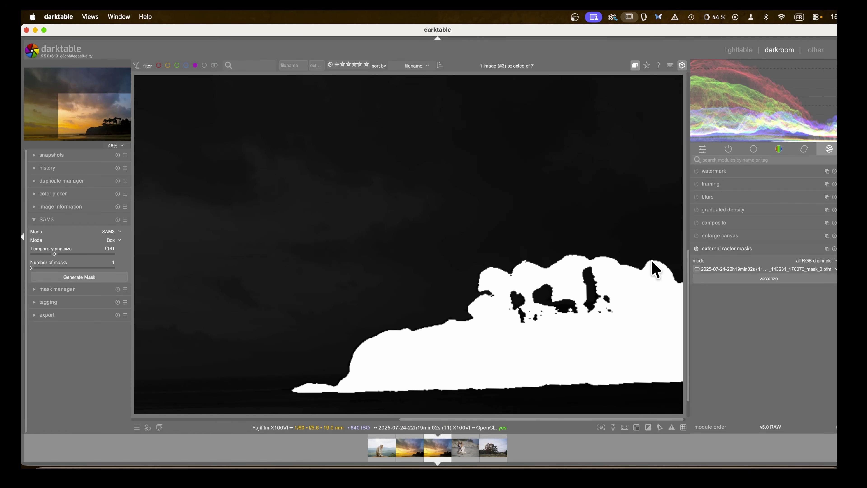
- Add a new exposure instance to the sunset photo and assign the external raster mask of the headland to it
click(732, 151)
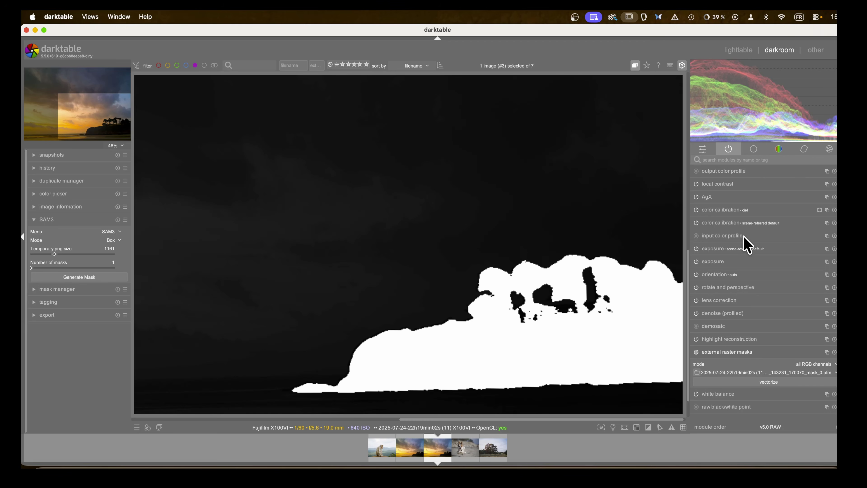
click(828, 262)
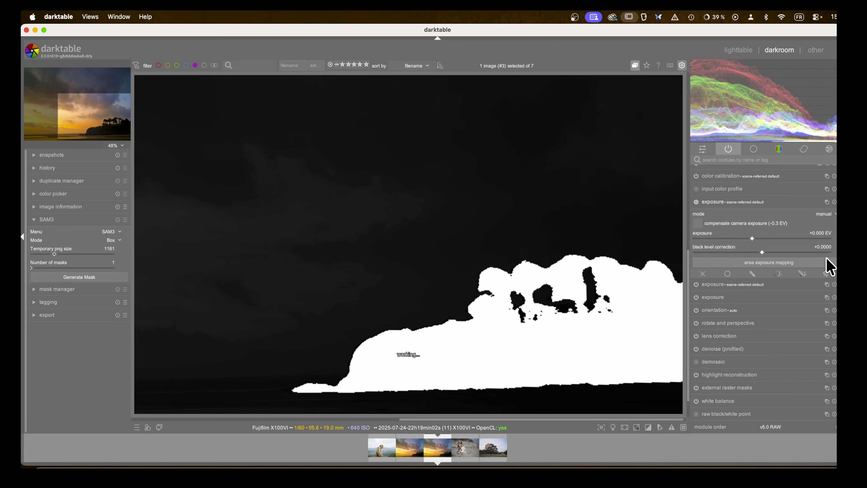
click(826, 275)
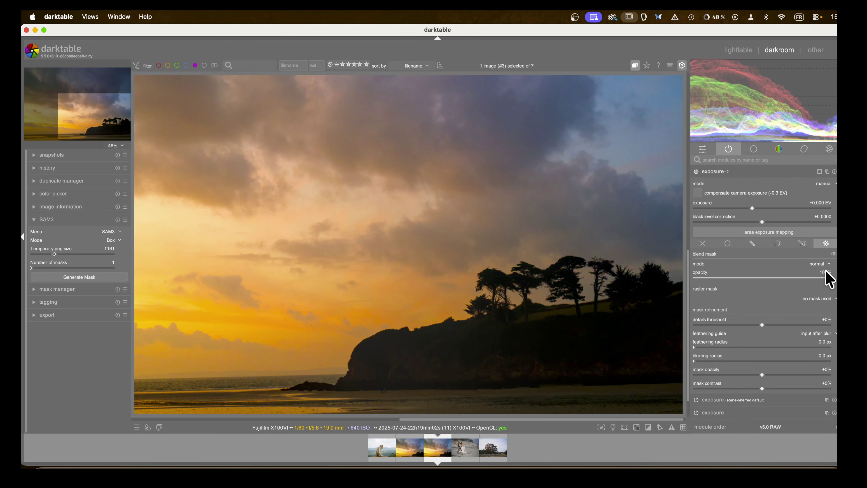
click(827, 300)
click(823, 303)
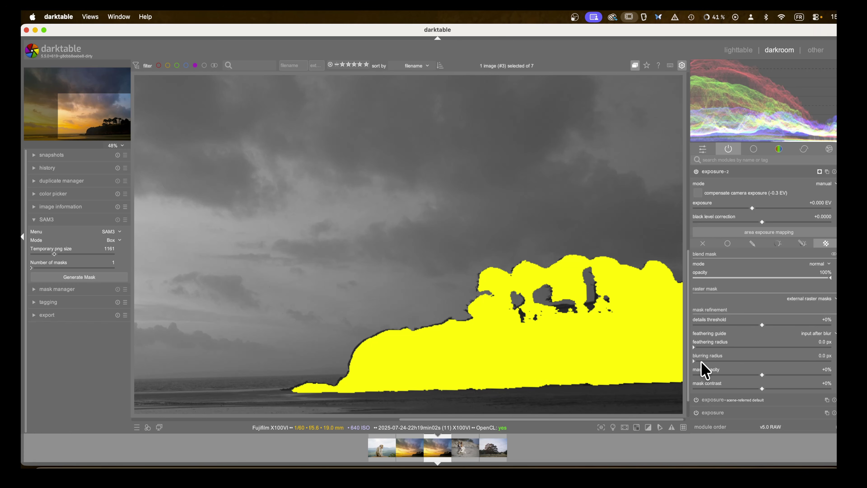
- Refine the headland's raster mask with a feathering radius of 27.4 px, mask opacity of +10% and mask contrast of +15%
mouse_move(695, 347)
mouse_down()
mouse_move(715, 346)
mouse_move(710, 355)
mouse_up()
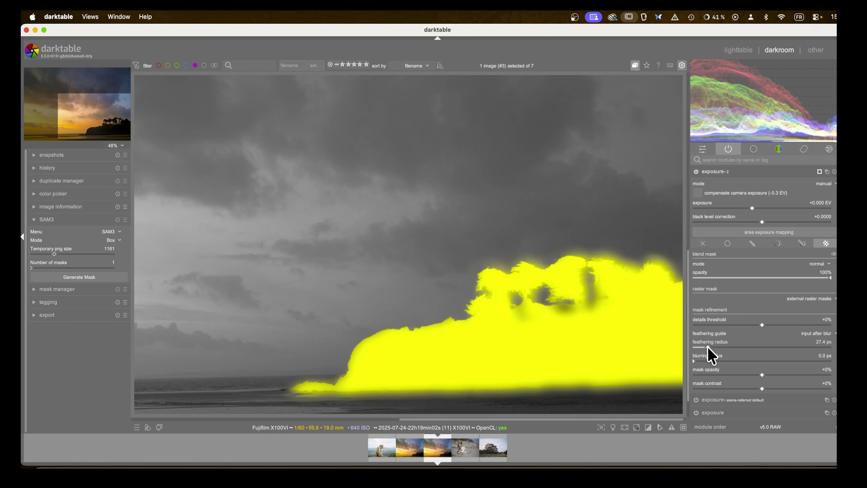
mouse_move(761, 376)
mouse_down()
mouse_move(782, 376)
mouse_move(724, 373)
mouse_move(771, 373)
mouse_move(785, 389)
mouse_move(759, 389)
mouse_up()
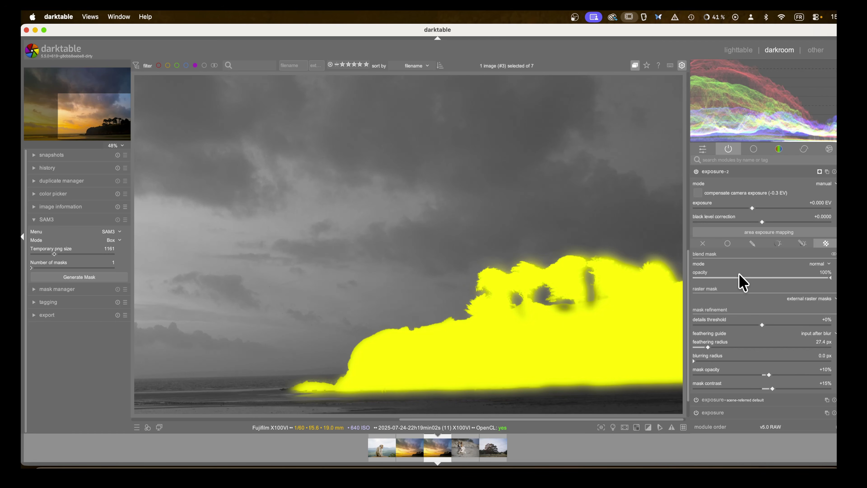
scroll(792, 191, down, 1)
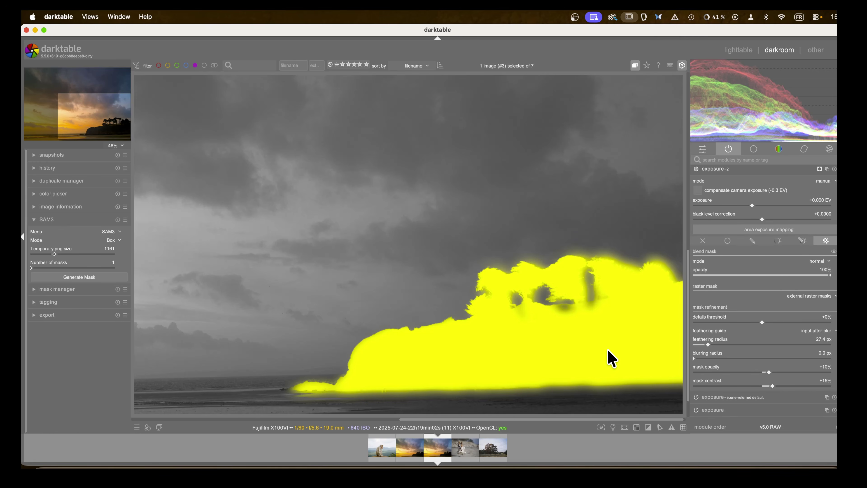
scroll(726, 275, up, 2)
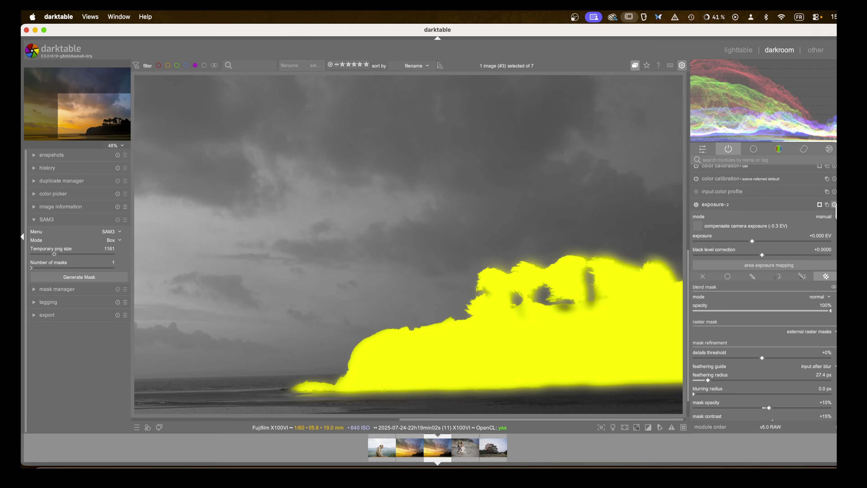
- Reset the new exposure instance and check the sunset photo's created shapes in the mask manager
click(835, 204)
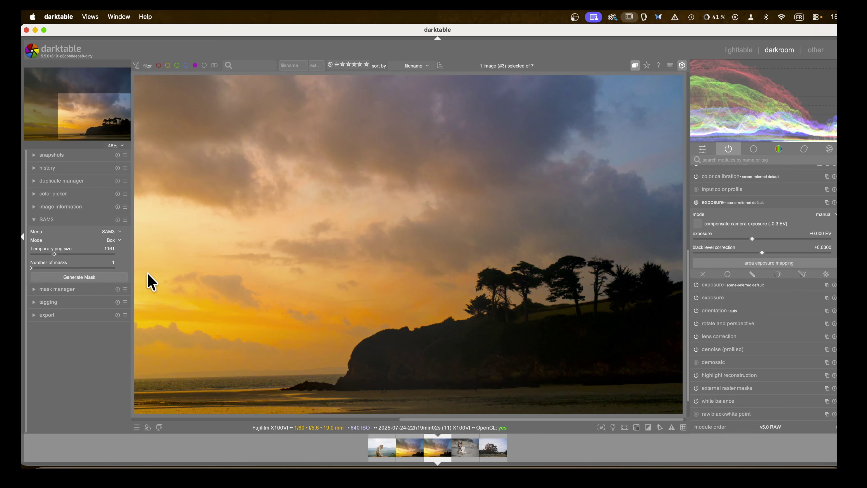
click(33, 289)
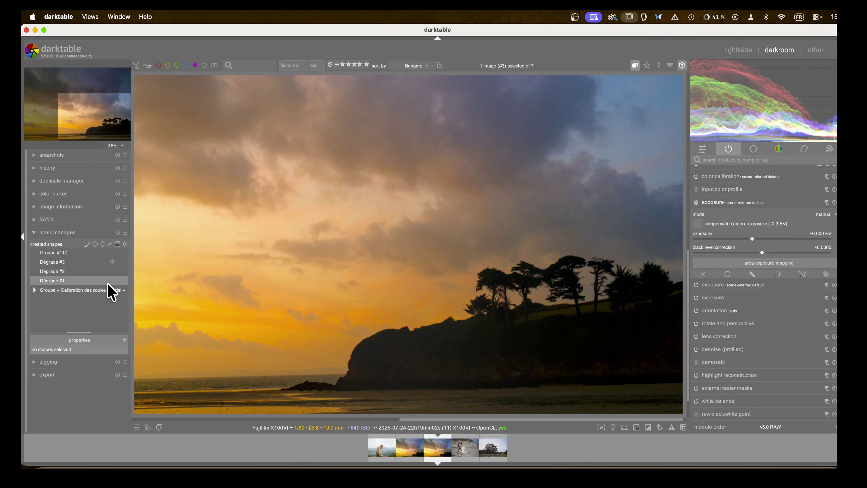
click(35, 233)
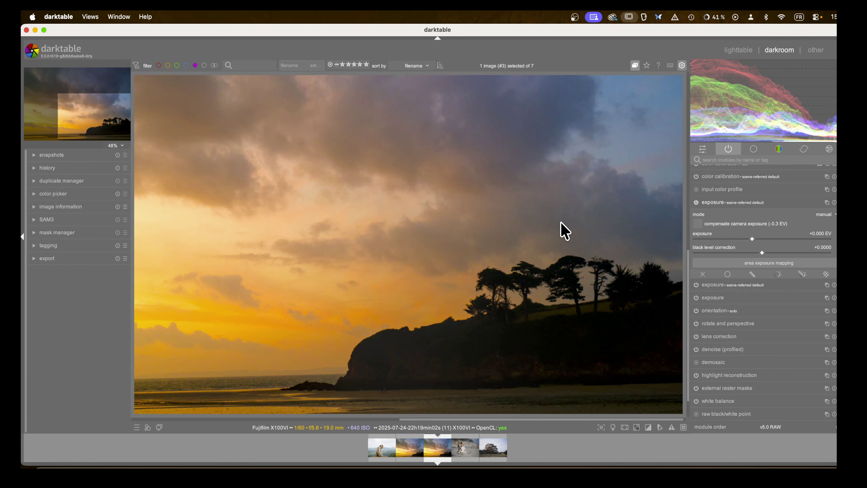
- Switch to the running dog photo and try to generate a SAM3 mask in Text mode with the prompt "select dog"
scroll(516, 233, down, 2)
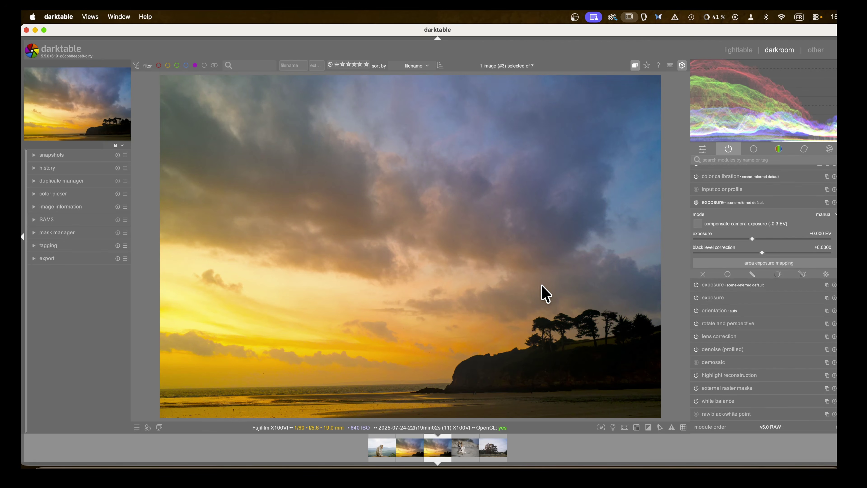
key(space)
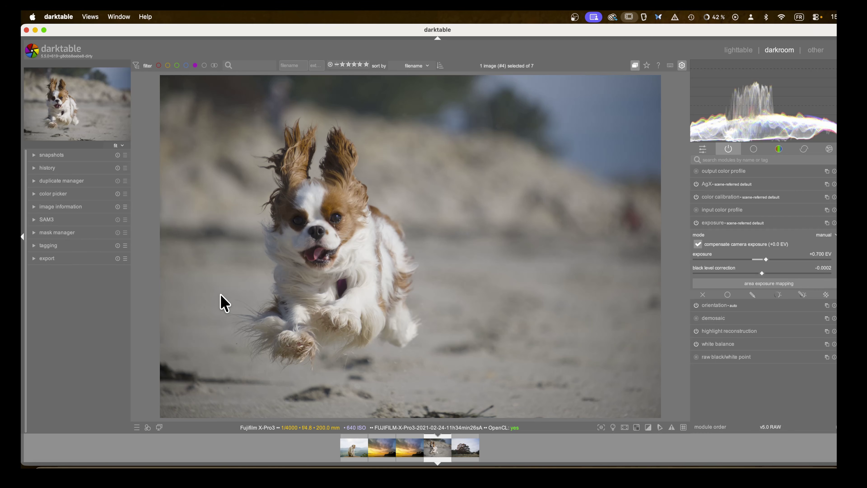
click(35, 219)
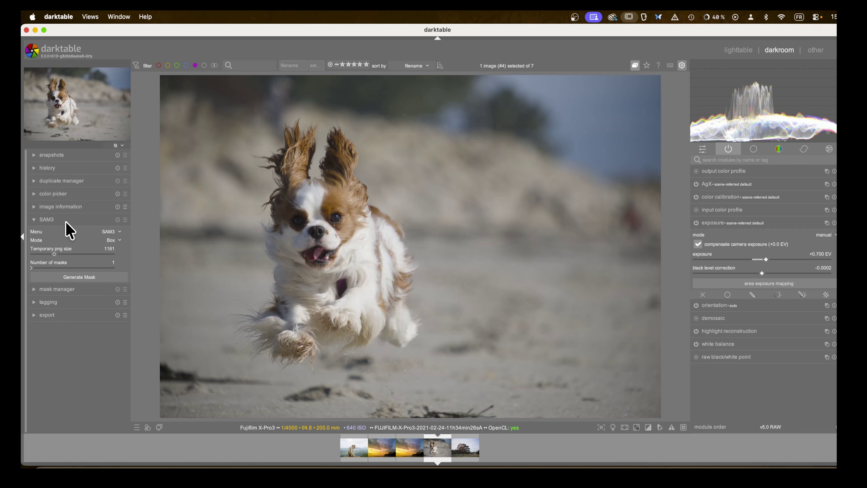
click(118, 240)
click(113, 242)
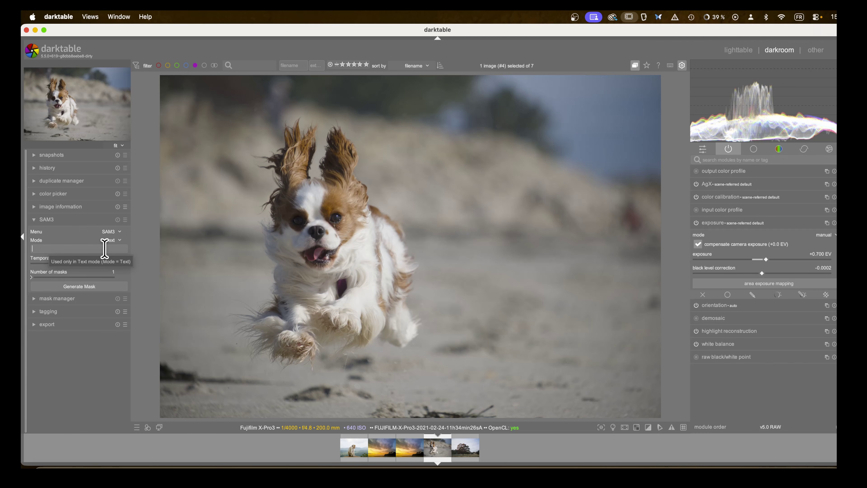
click(104, 249)
text(select dog)
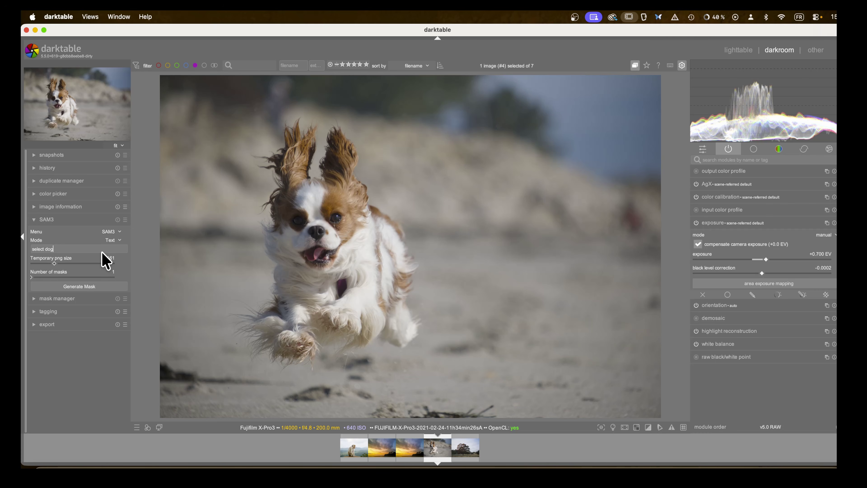
click(89, 288)
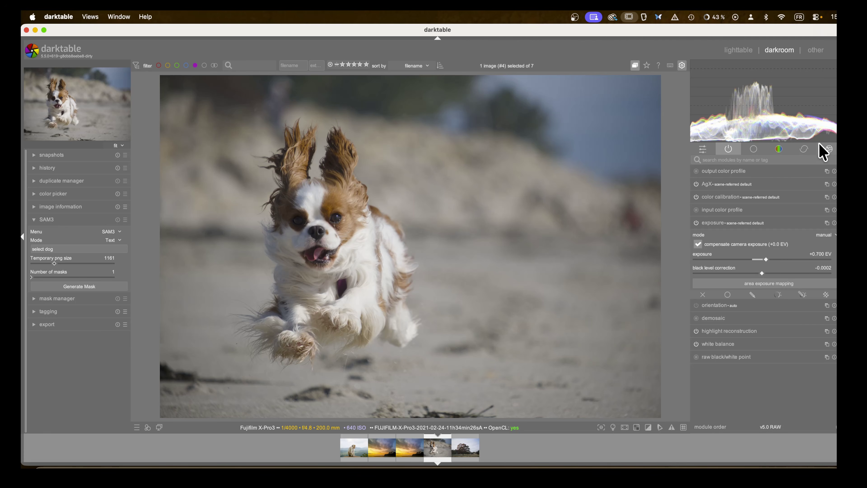
- Look through the Desktop mask files for the dog's mask from external raster masks, without loading any file
click(824, 149)
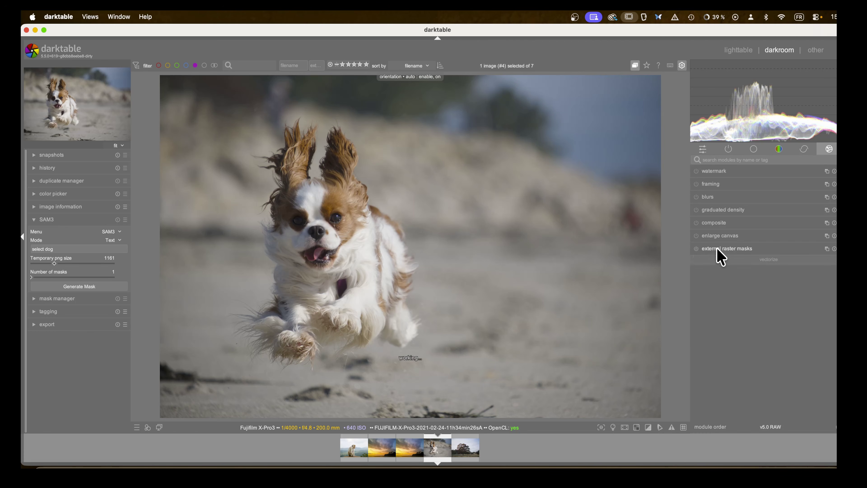
click(720, 250)
click(697, 270)
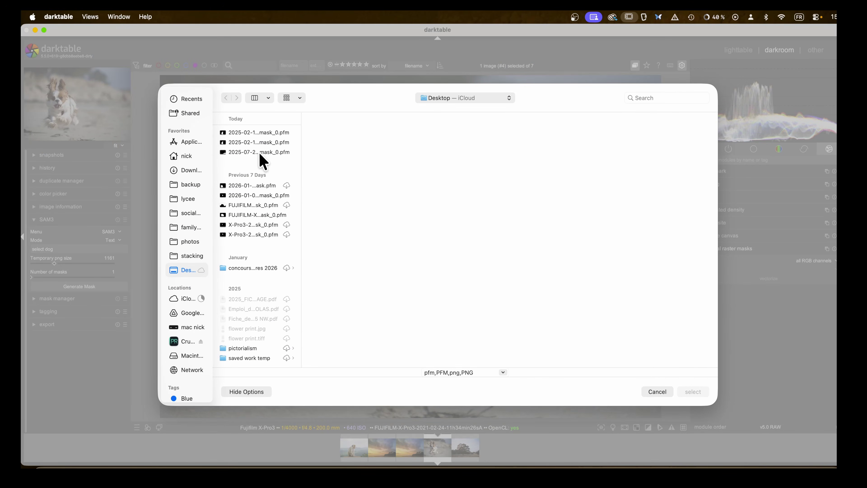
click(254, 142)
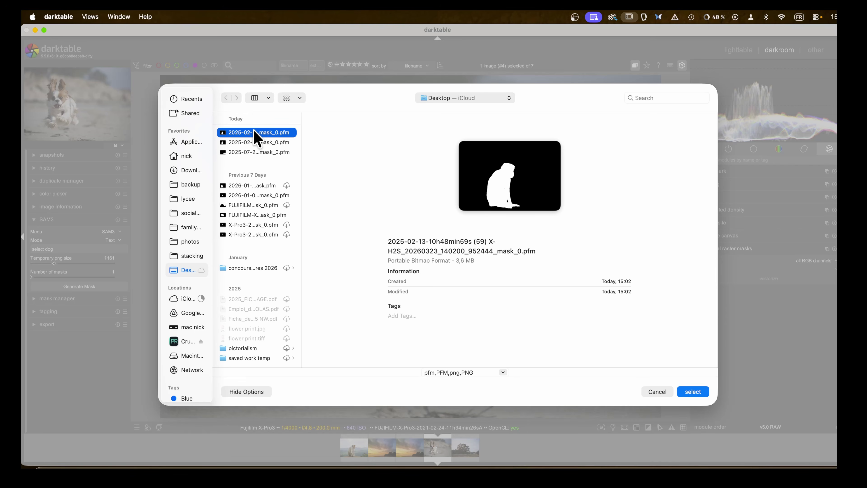
click(252, 153)
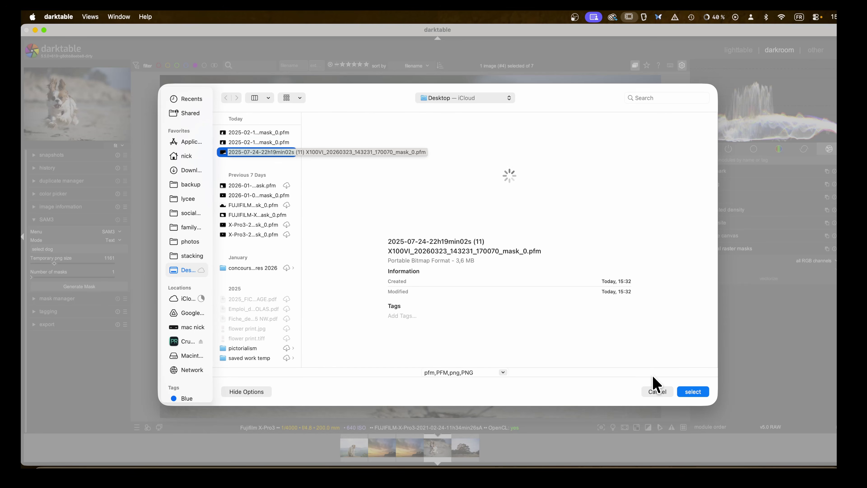
click(655, 392)
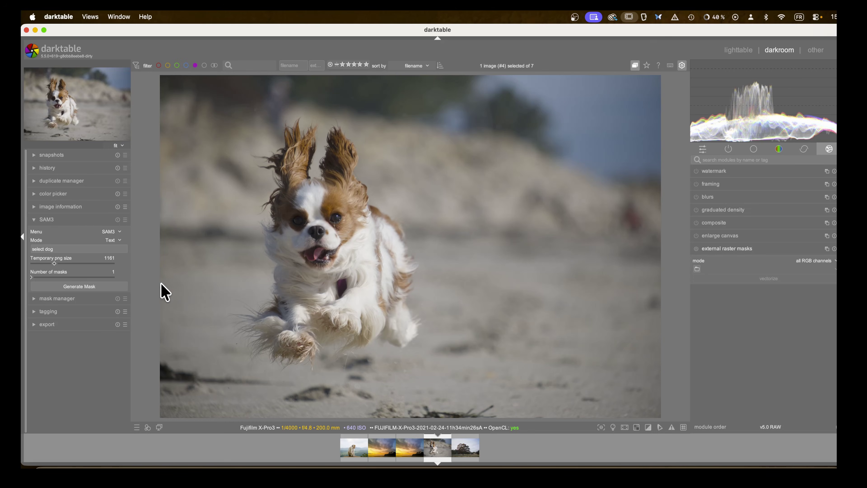
- Retry the dog's text-prompted SAM3 mask with 4 masks, and set the temporary png size to 1964
click(87, 287)
scroll(309, 257, up, 2)
scroll(309, 258, down, 2)
click(84, 287)
drag(44, 279, 58, 277)
click(73, 287)
click(71, 262)
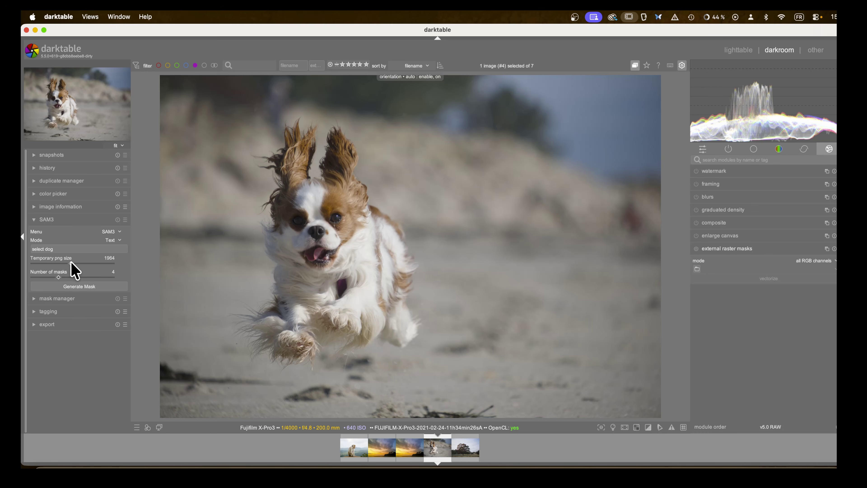
- Change the SAM3 prompt to "select subject", set the number of masks to 1 and try to generate the mask
drag(69, 249, 45, 249)
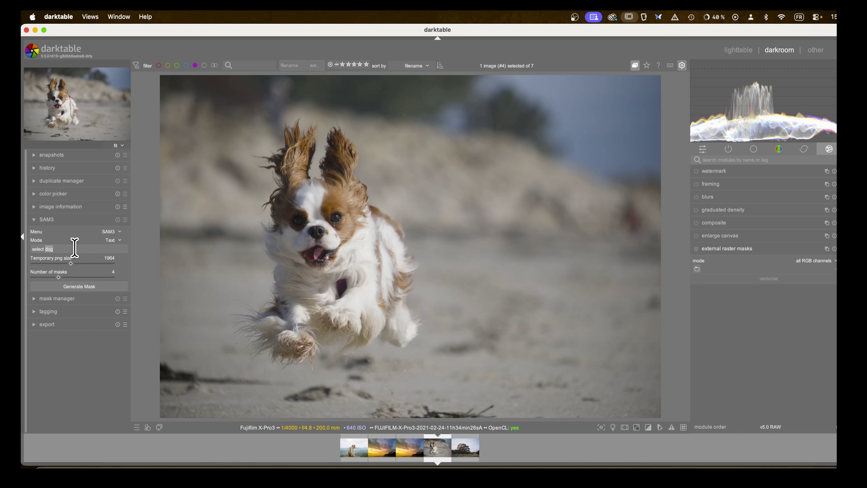
text(subject)
drag(37, 278, 23, 283)
click(96, 288)
- Generate one SAM3 mask in Points mode from a single positive point on the dog's chest
click(116, 240)
click(112, 253)
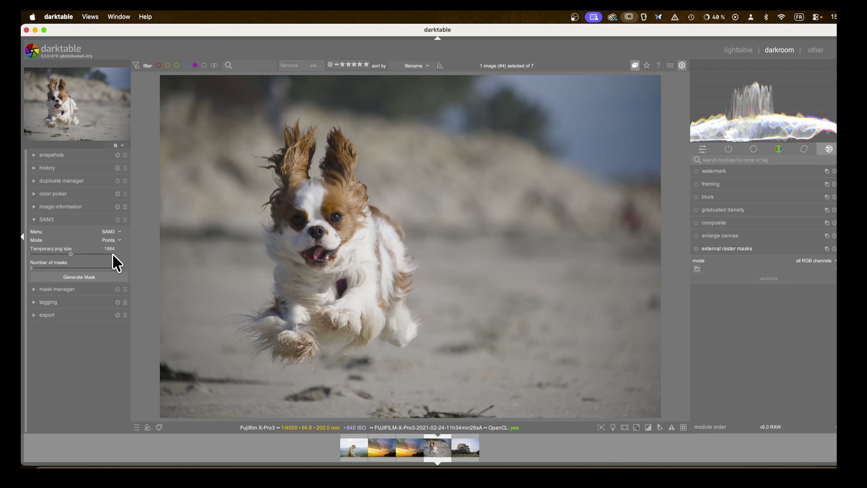
click(92, 278)
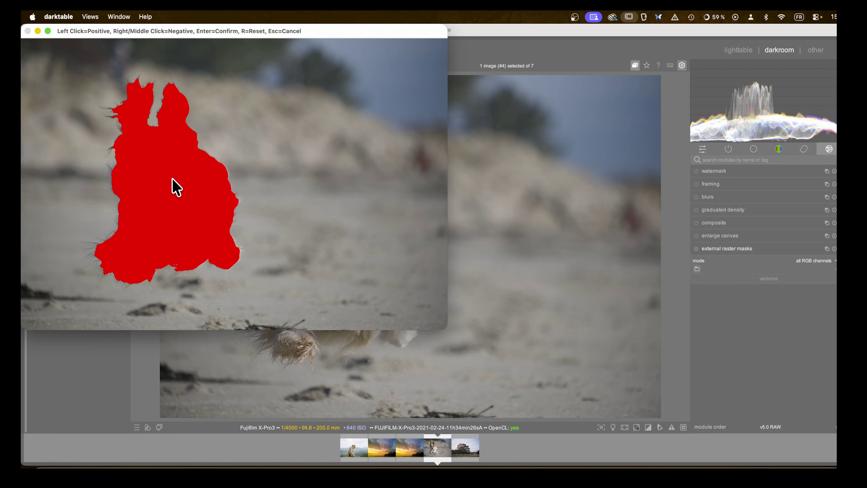
click(173, 181)
key(r)
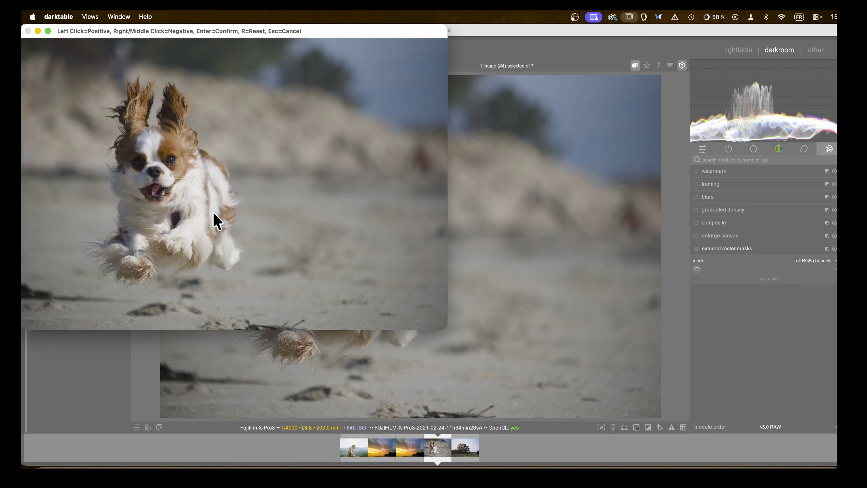
click(187, 191)
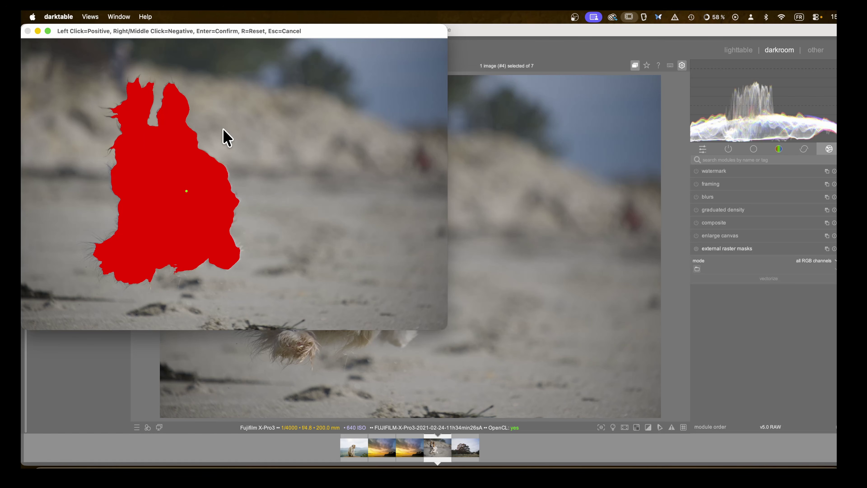
key(Return)
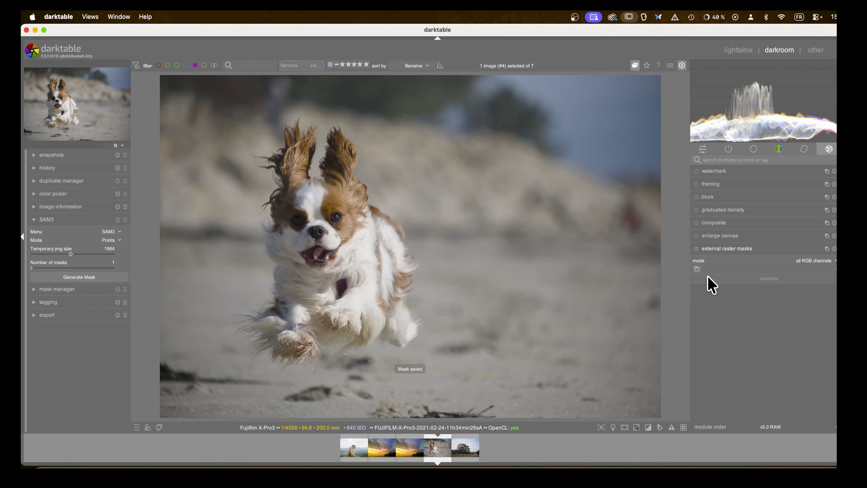
click(697, 269)
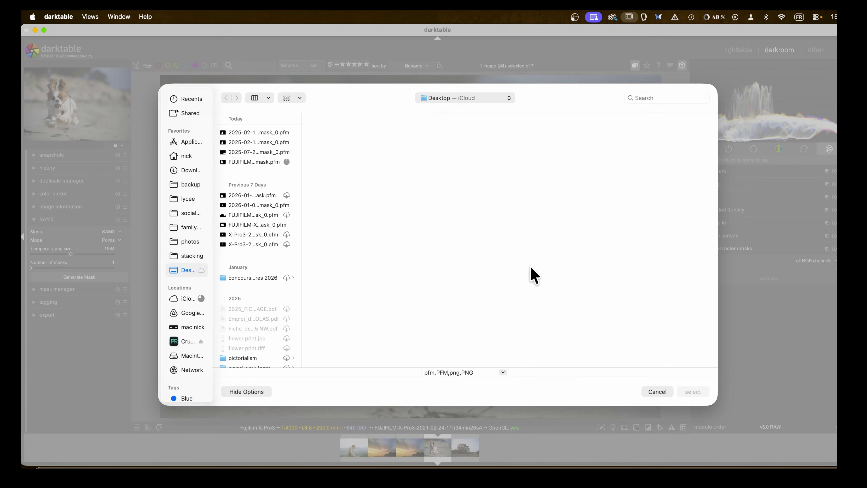
click(246, 162)
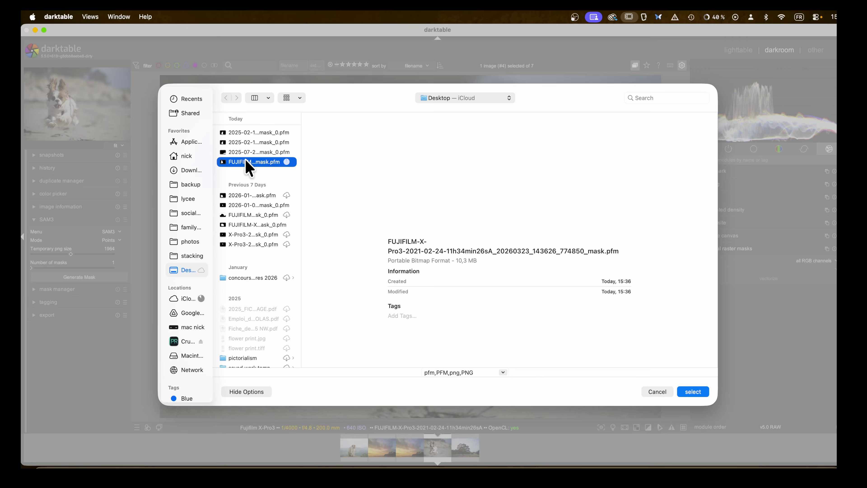
click(695, 392)
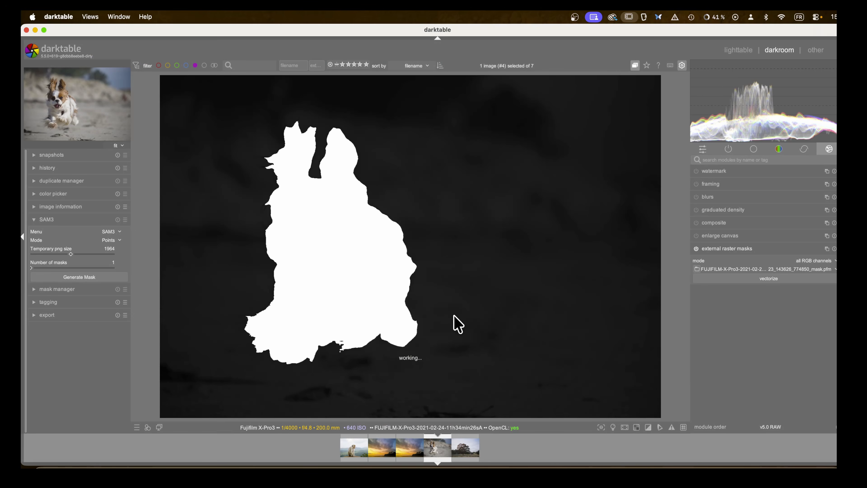
click(755, 278)
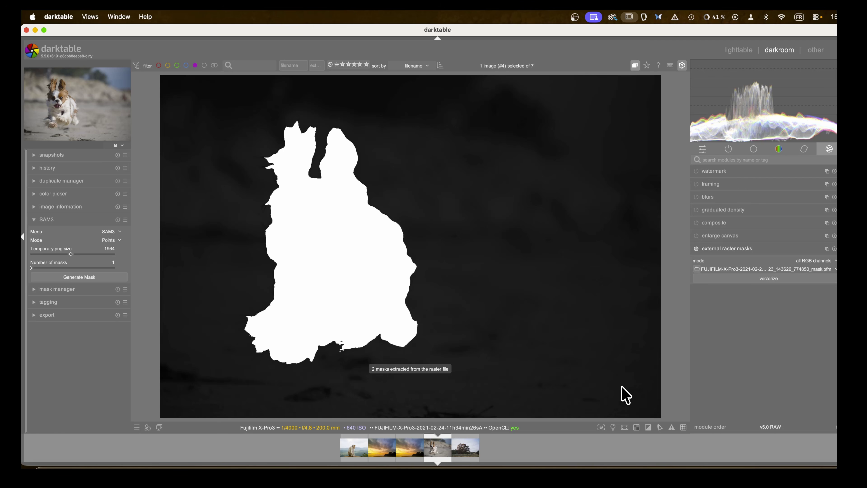
click(726, 248)
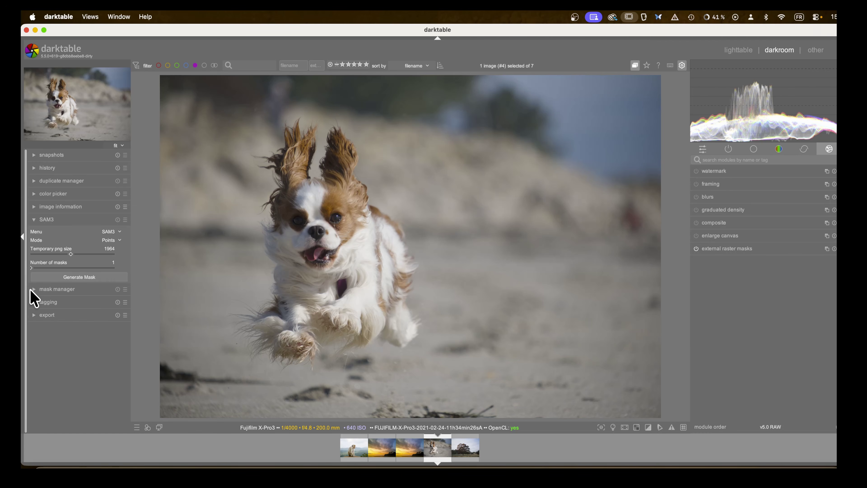
- Enable color balance rgb and give it a drawn mask that uses the existing shape path raster 889
click(728, 149)
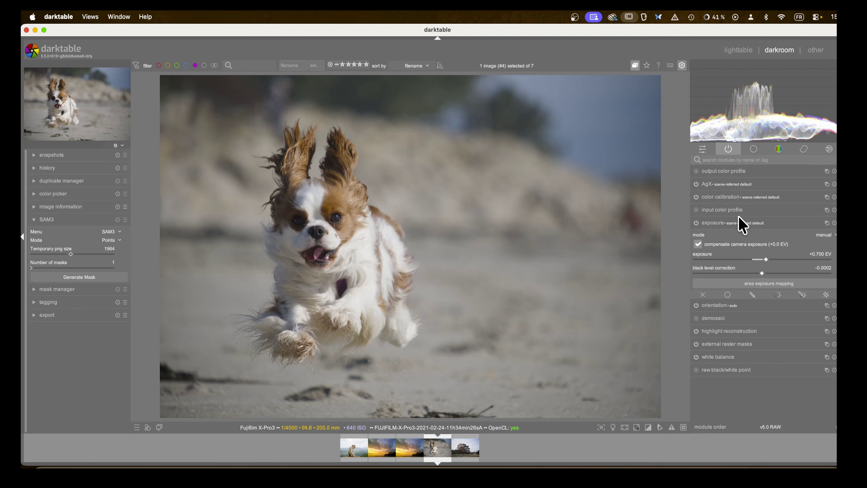
click(780, 149)
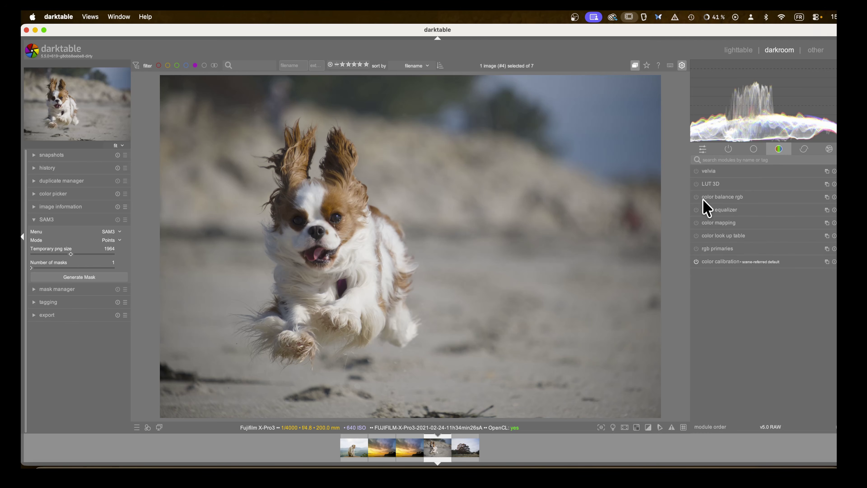
click(697, 196)
scroll(762, 219, down, 5)
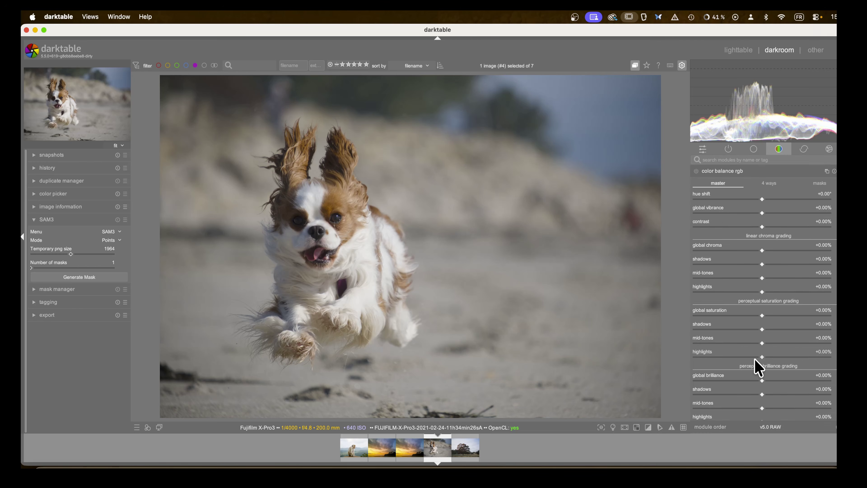
click(826, 352)
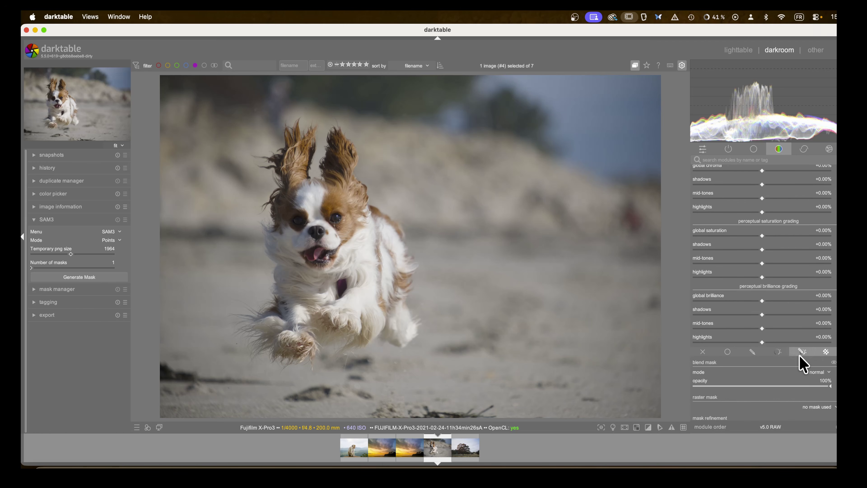
click(754, 353)
scroll(765, 355, down, 5)
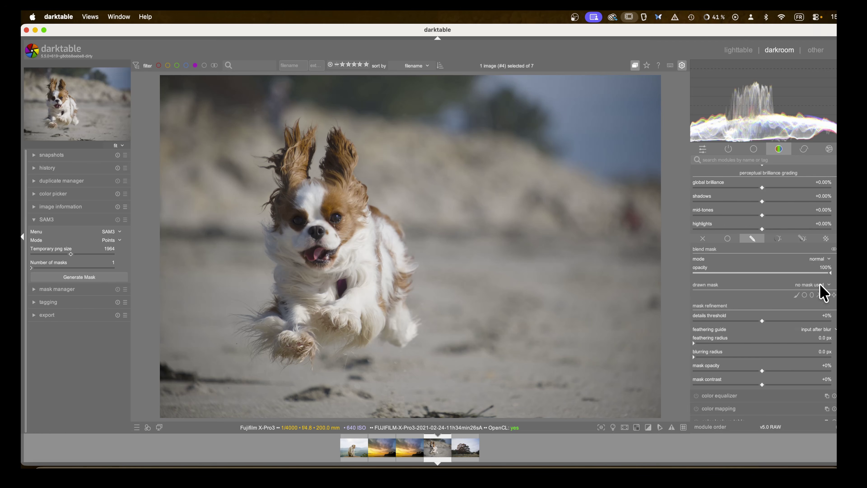
click(825, 286)
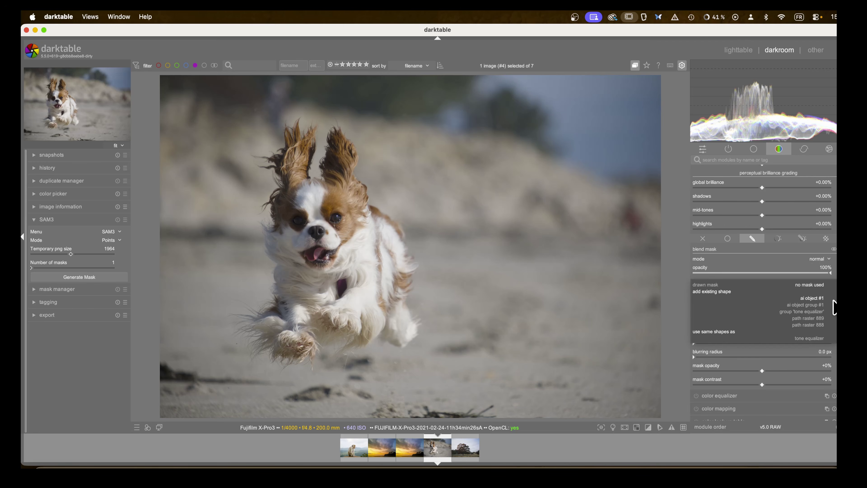
click(816, 319)
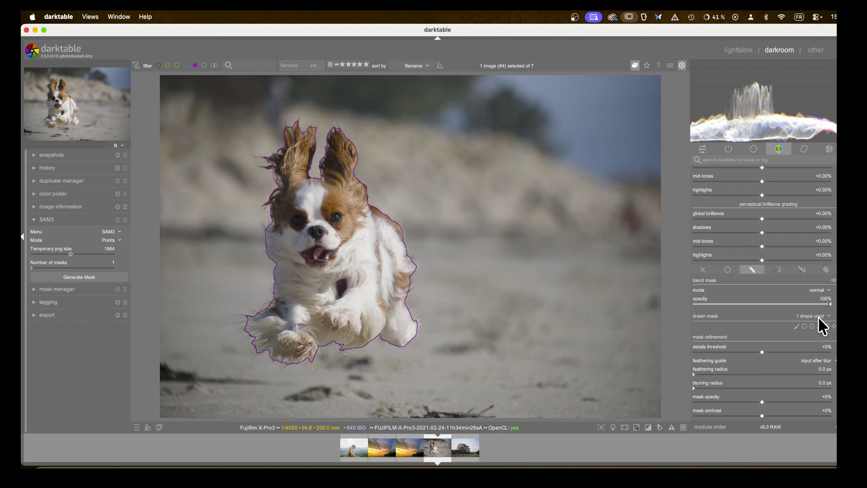
- Compare the two vectorized paths in the mask manager and delete path raster 888, the one outlining the whole frame
click(33, 290)
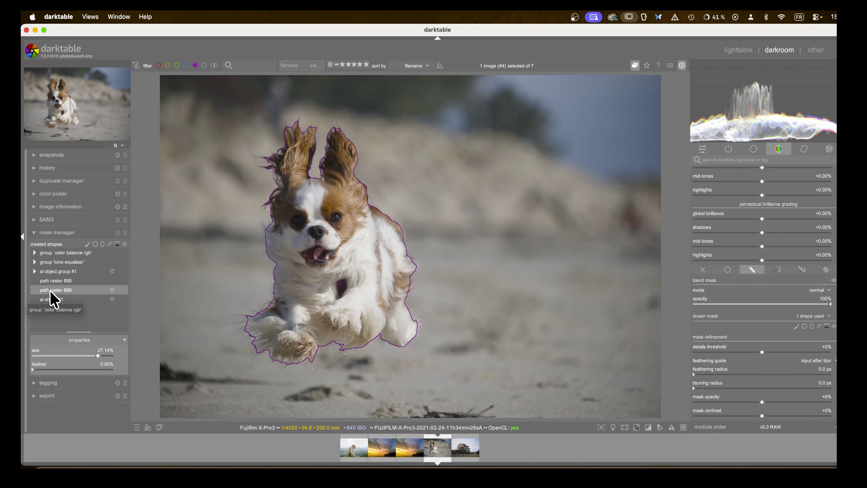
click(54, 287)
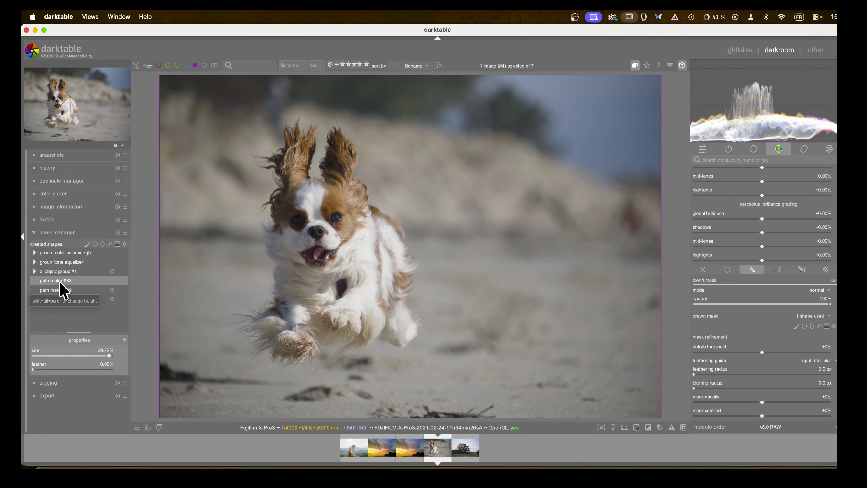
click(59, 290)
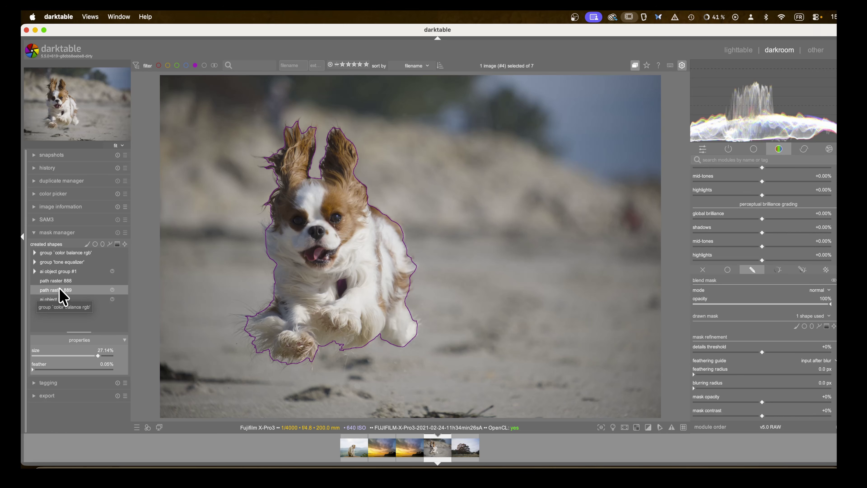
right_click(60, 285)
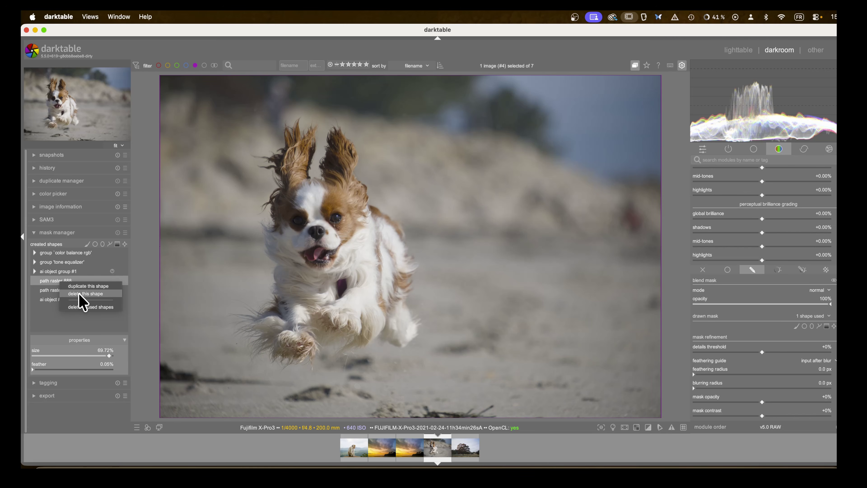
click(80, 294)
click(70, 300)
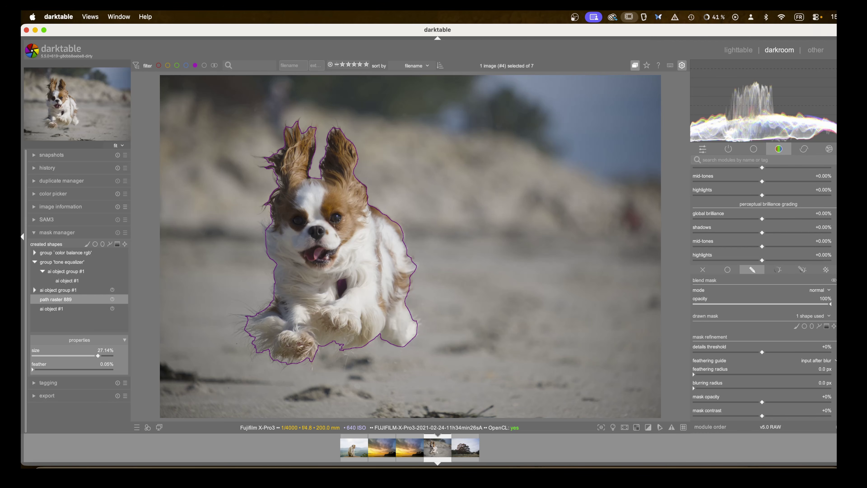
- Display the dog's mask and refine it with a feathering radius of 34.5 px, mask opacity -24% and mask contrast +4%
text(m)
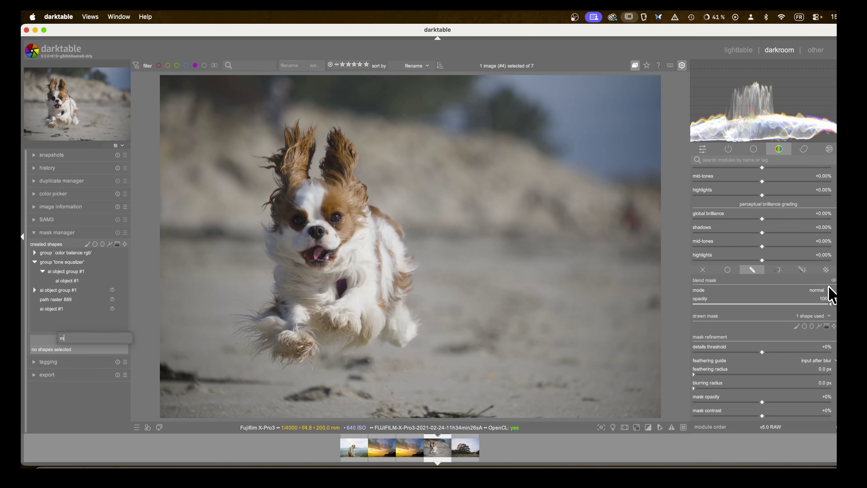
key(Escape)
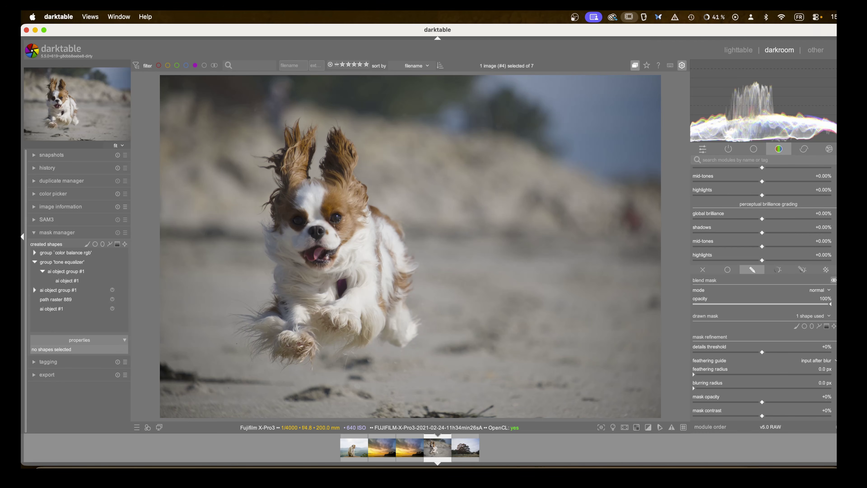
click(33, 234)
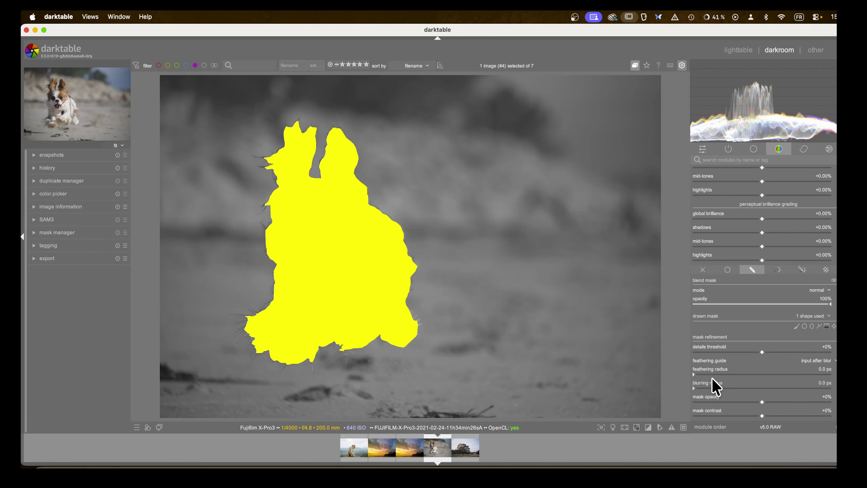
click(713, 375)
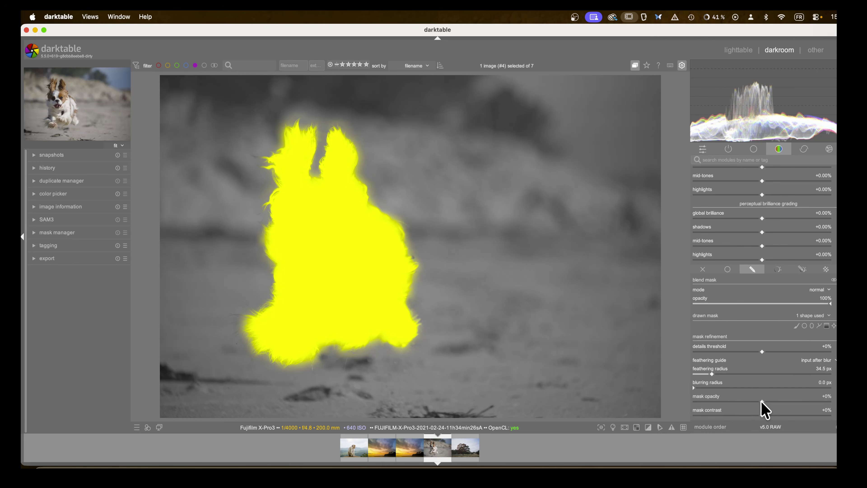
mouse_move(766, 401)
mouse_down()
mouse_move(784, 403)
mouse_move(740, 403)
mouse_move(775, 416)
mouse_move(734, 416)
mouse_move(765, 416)
mouse_up()
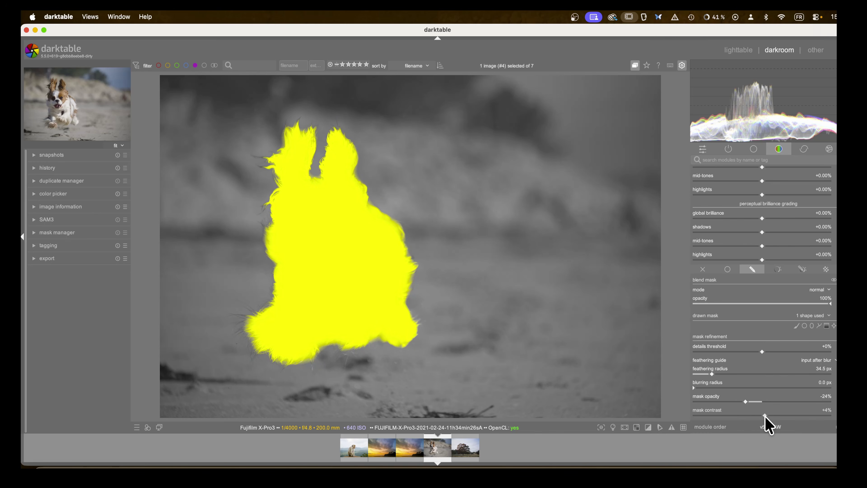
- Turn off the mask display and raise the mid-tones perceptual saturation in color balance rgb to +66.77%
scroll(745, 277, up, 10)
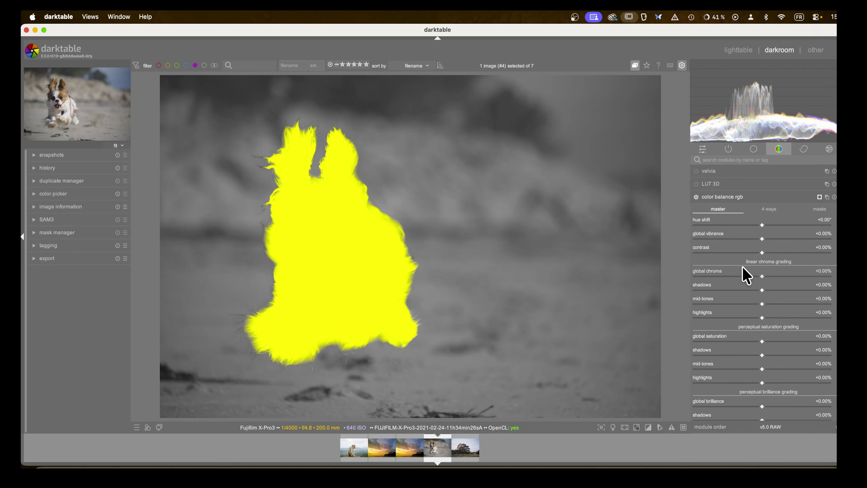
click(727, 200)
click(715, 197)
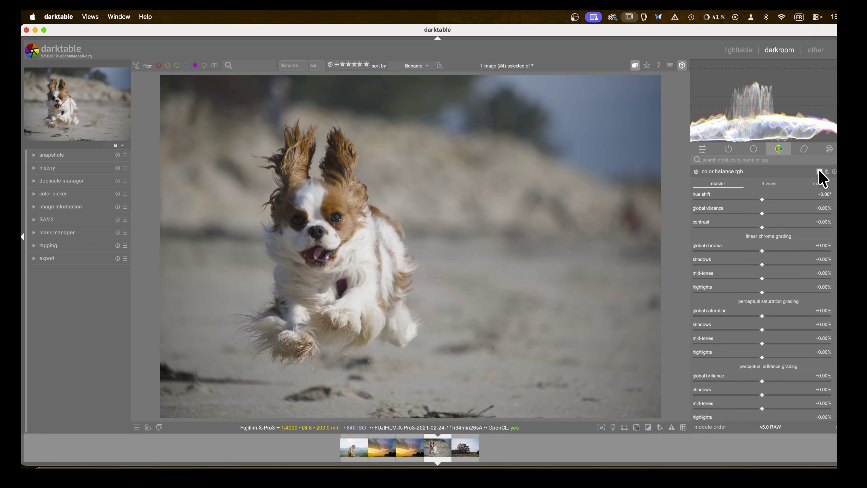
click(820, 171)
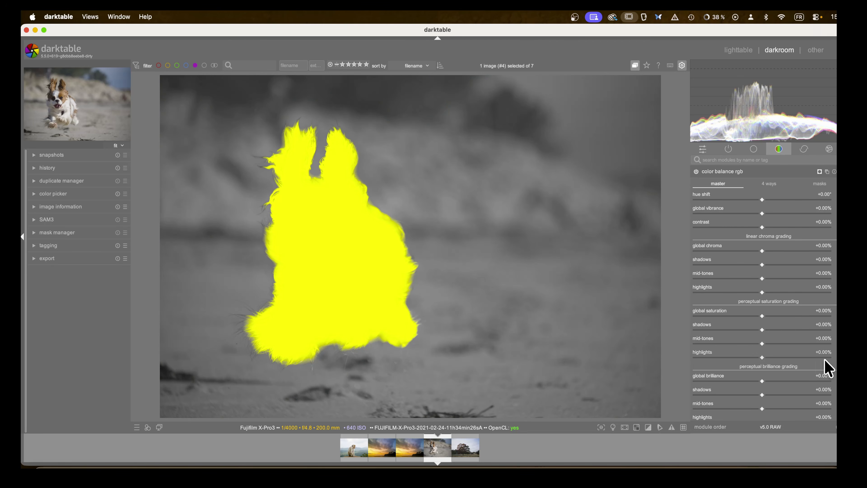
scroll(763, 360, down, 2)
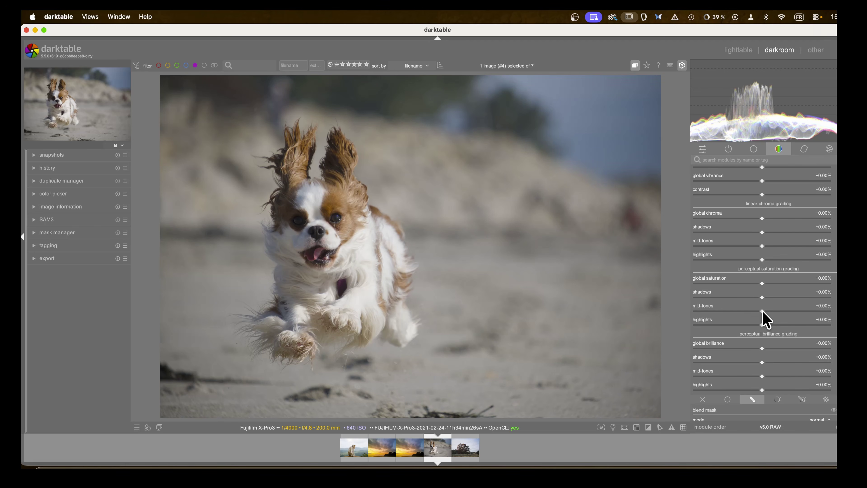
drag(762, 311, 808, 313)
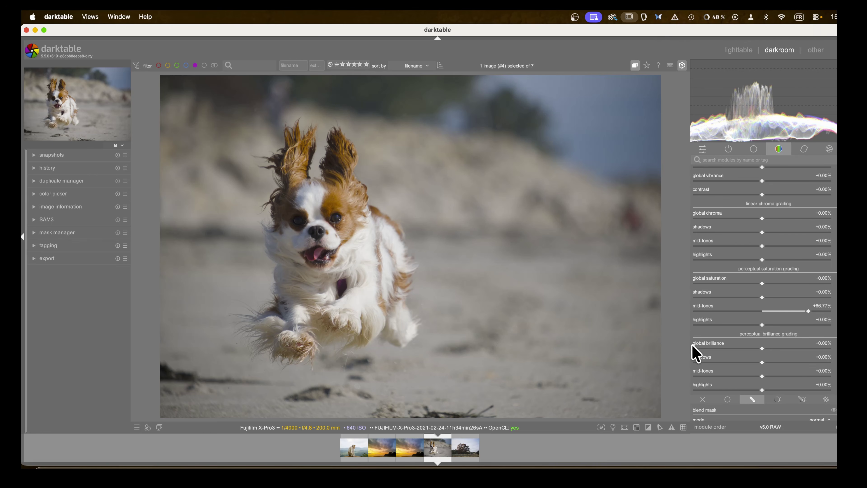
- Reset color balance rgb to its defaults and enable a drawn mask for it again
scroll(816, 294, up, 3)
click(724, 198)
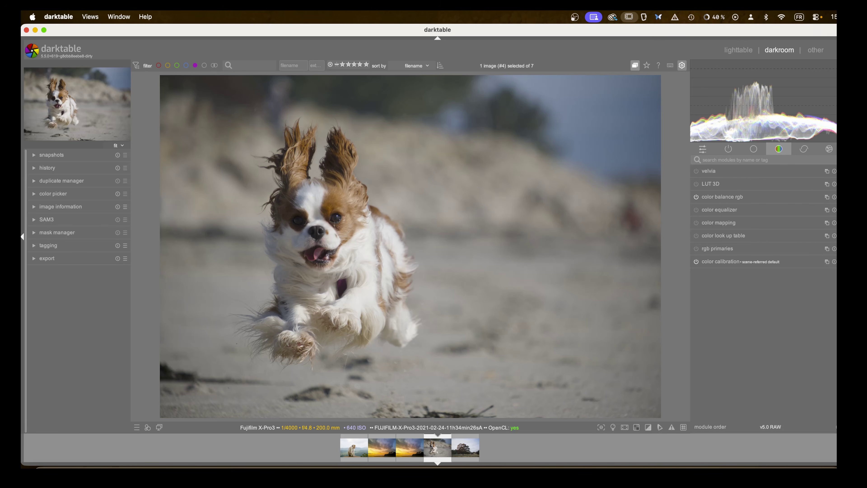
click(725, 195)
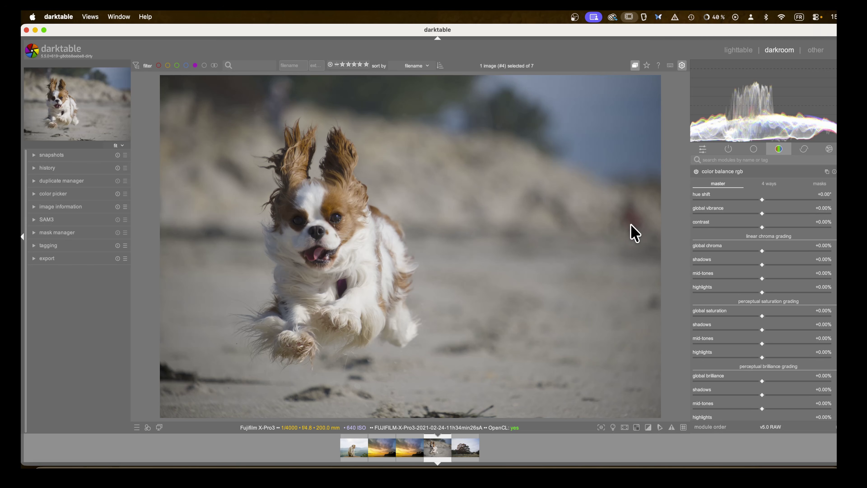
scroll(745, 319, down, 3)
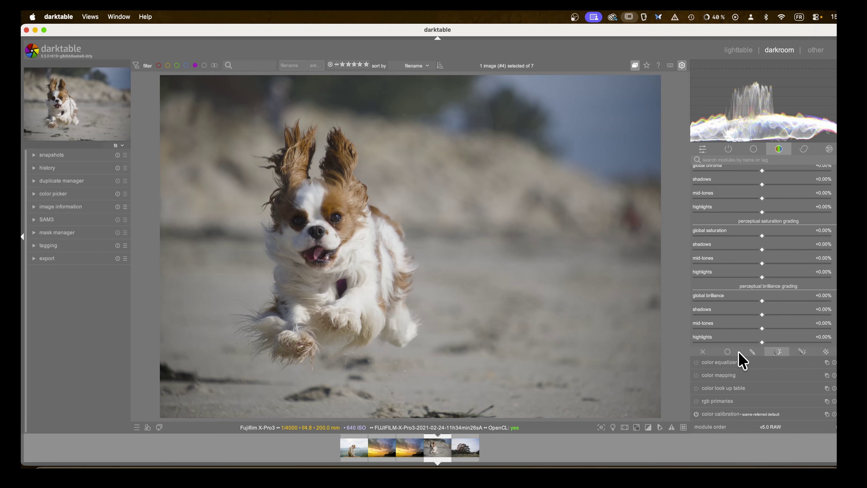
click(756, 351)
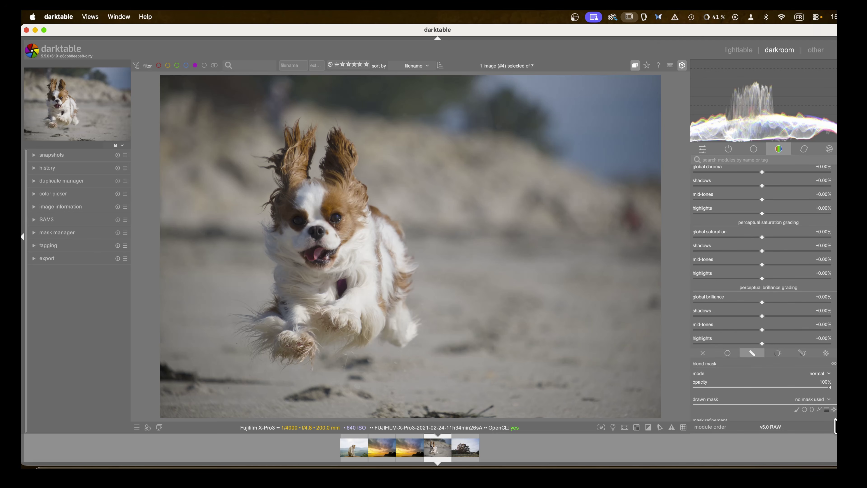
- Try an AI object mask on the dog by brushing from its ear with a 4.42% brush, and discard the selection
click(834, 410)
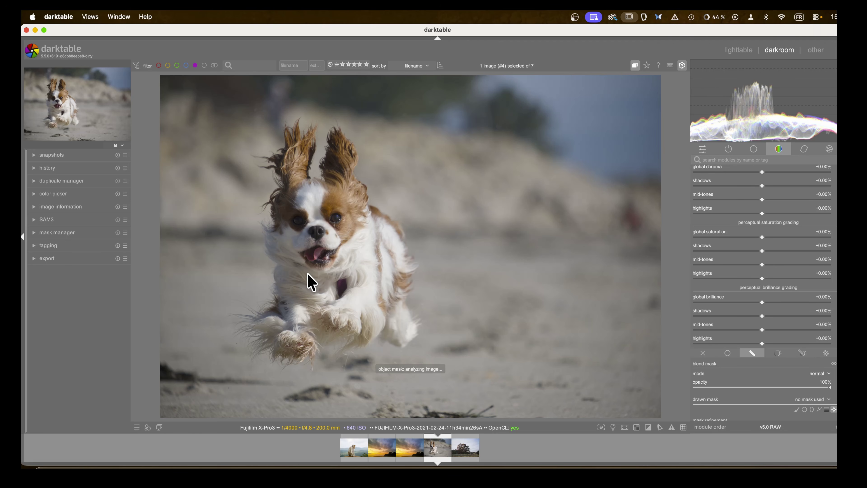
scroll(315, 270, down, 1)
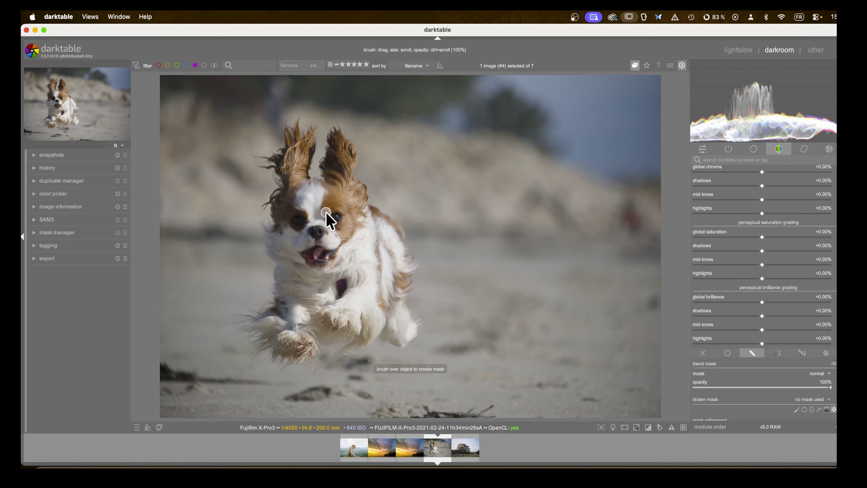
scroll(312, 211, down, 2)
scroll(297, 150, up, 5)
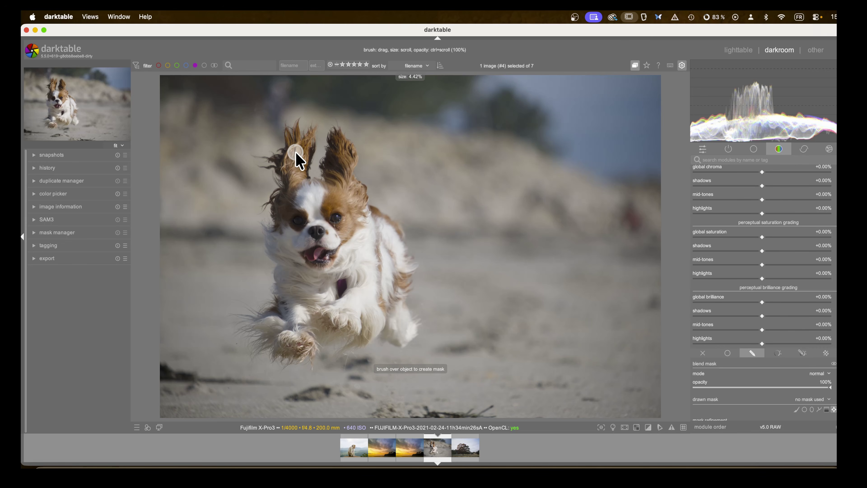
mouse_move(295, 153)
mouse_down()
mouse_move(288, 251)
mouse_move(296, 305)
mouse_move(273, 330)
mouse_move(294, 340)
mouse_move(304, 314)
mouse_move(341, 310)
mouse_move(403, 332)
mouse_move(381, 308)
mouse_move(400, 246)
mouse_move(345, 190)
mouse_move(340, 152)
mouse_move(330, 194)
mouse_move(300, 189)
mouse_up()
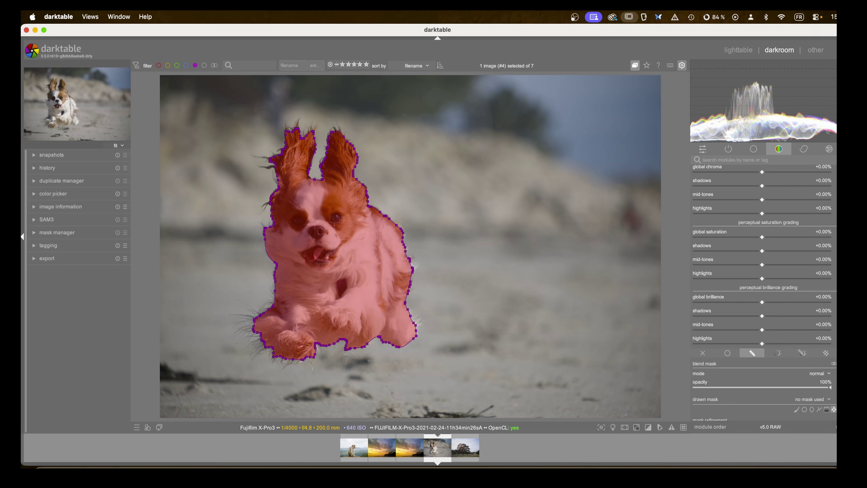
click(835, 409)
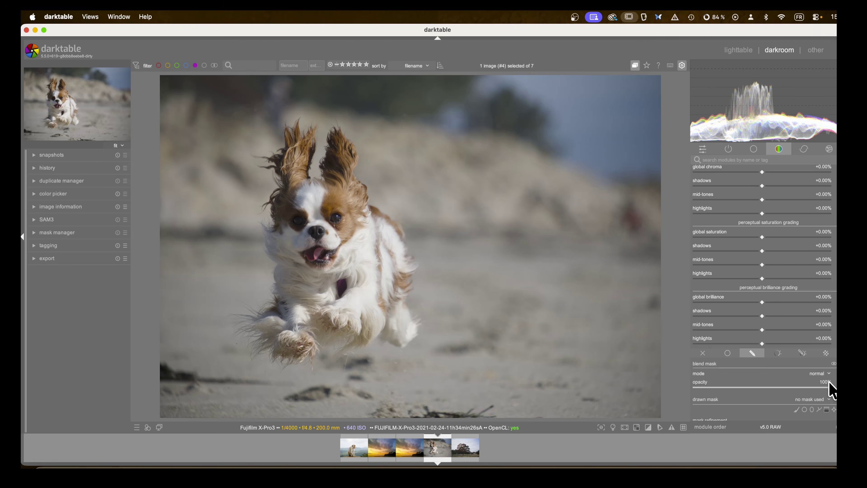
- Use the existing shape ai object #1 as the drawn mask, display it and set the feathering radius to 64.3 px
scroll(785, 372, down, 4)
click(819, 330)
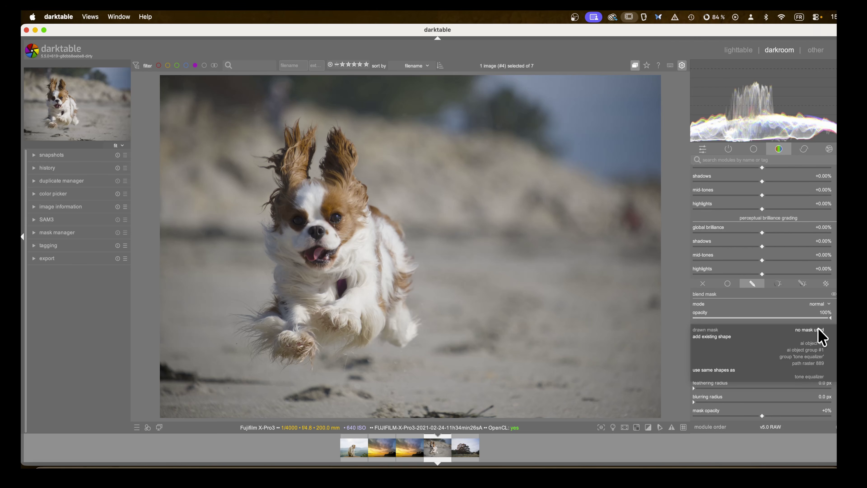
click(816, 343)
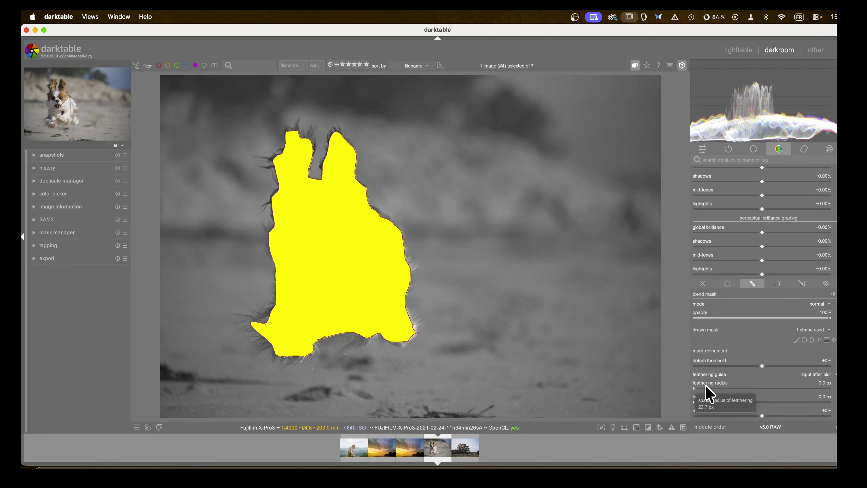
click(716, 388)
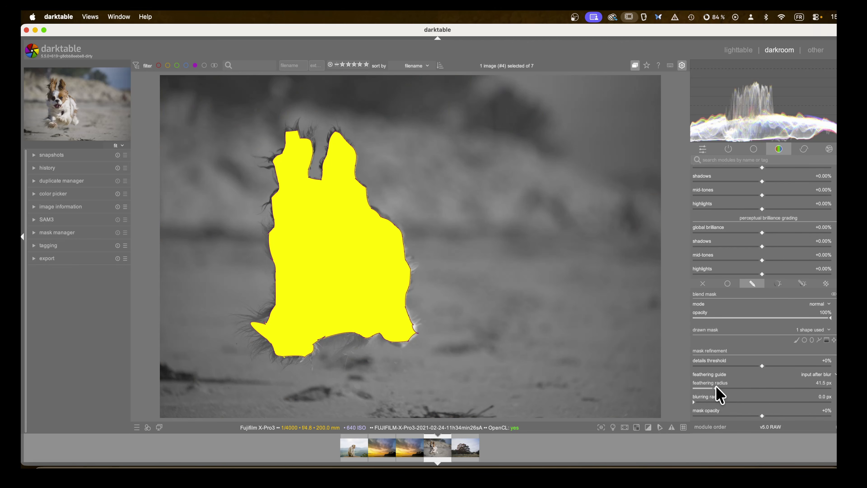
click(728, 388)
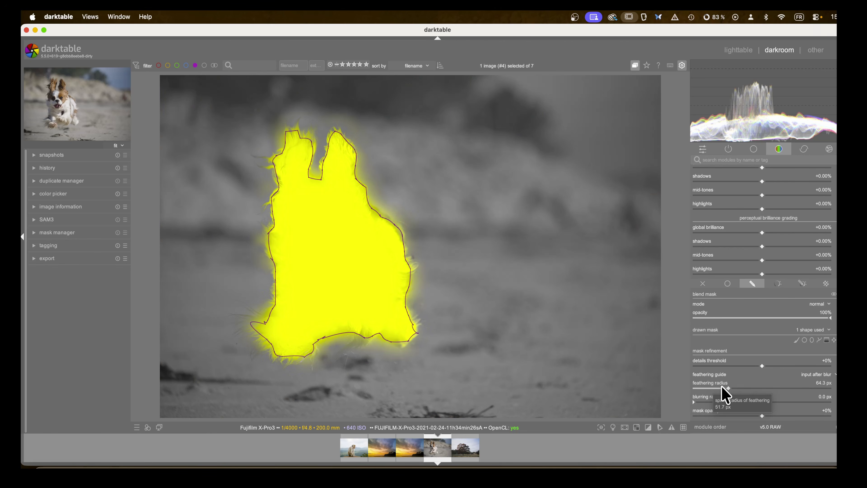
- Set the dog mask's feathering radius to 51.7 px and blurring radius to 2.2 px, and collapse color balance rgb
click(722, 388)
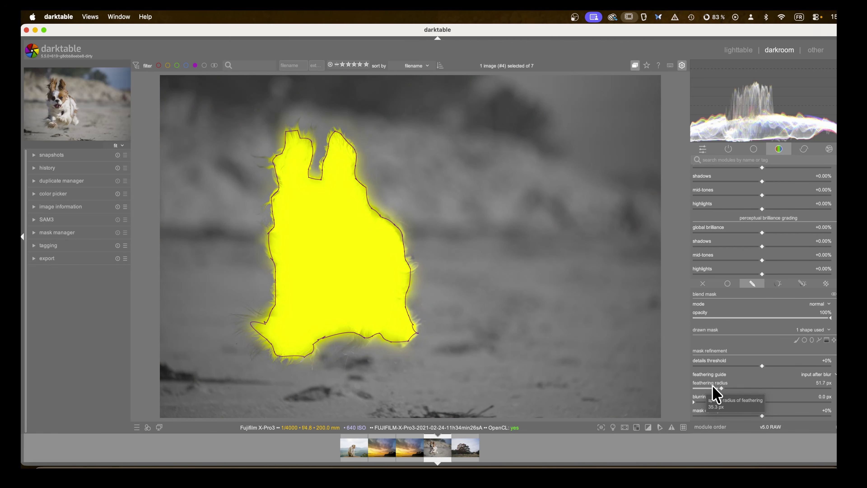
right_click(705, 402)
text(5)
key(Return)
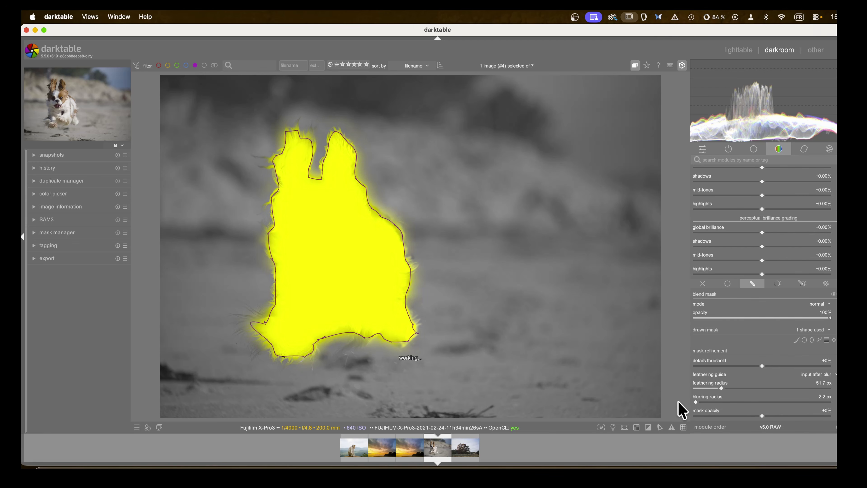
click(695, 402)
scroll(717, 328, up, 5)
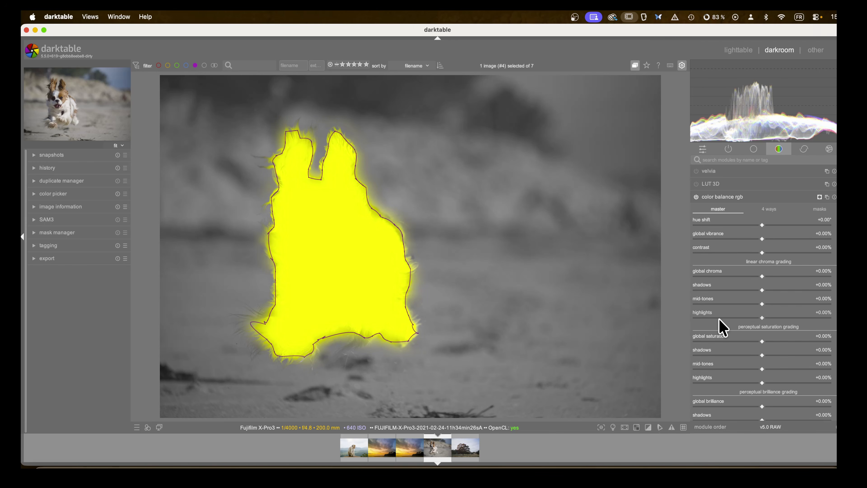
click(720, 201)
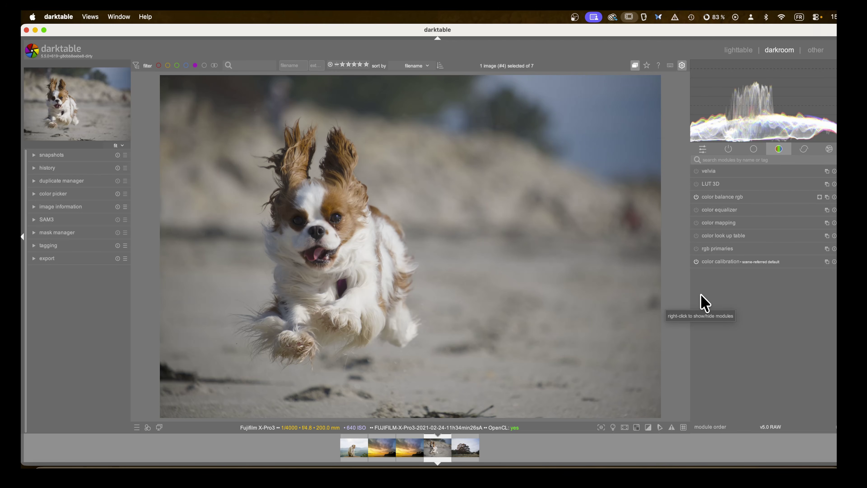
- Open the lone tree photo in the darkroom and inspect the tree's outline against the sky
key(space)
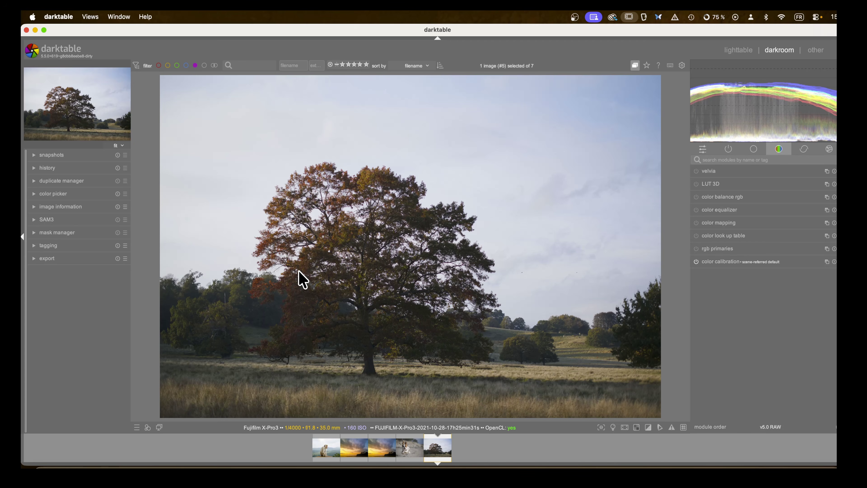
scroll(302, 279, up, 2)
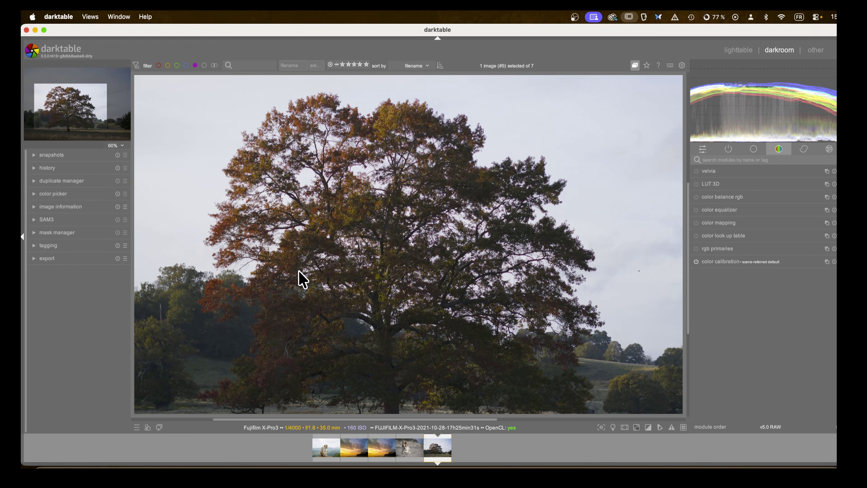
scroll(301, 278, down, 2)
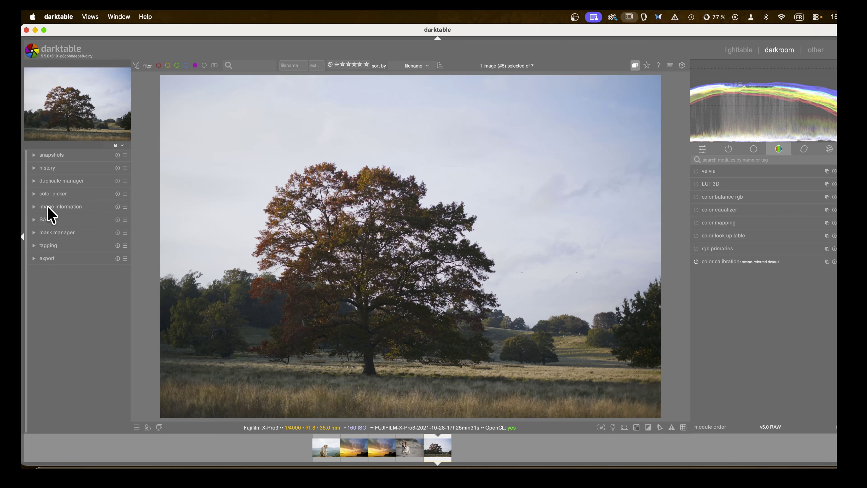
- View the edited duplicate 0 of the tree photo, return to duplicate 5 and collapse the duplicate manager
click(34, 181)
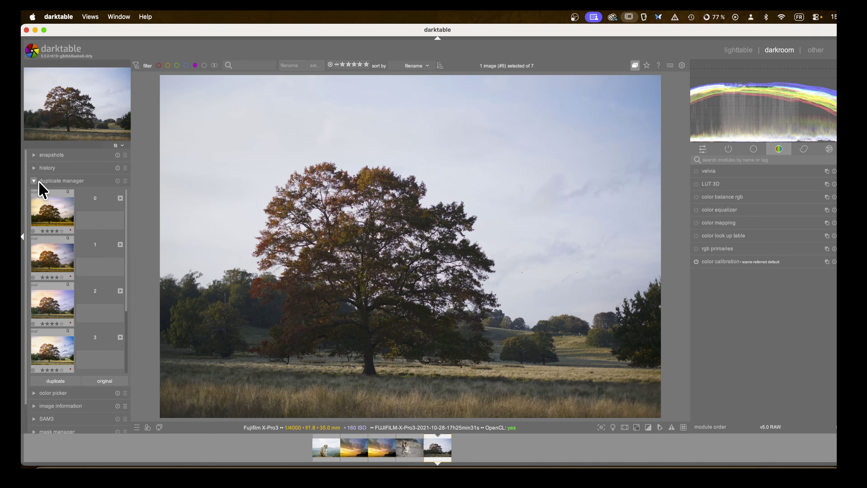
click(52, 213)
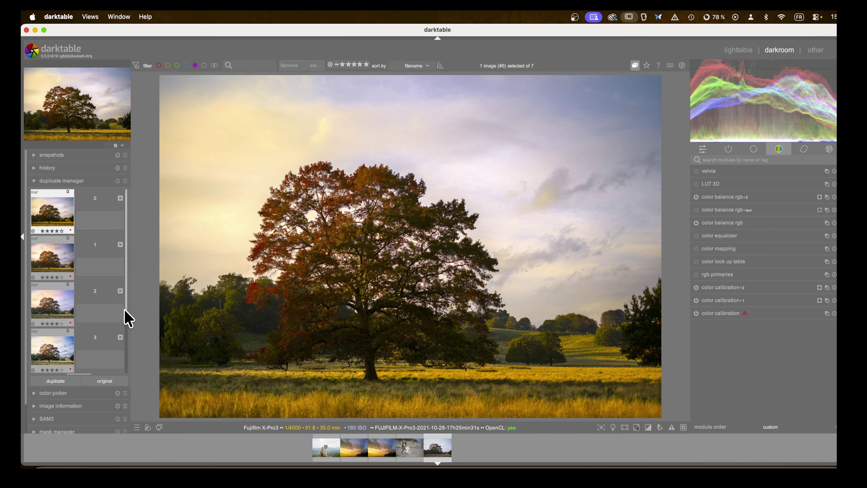
scroll(65, 330, down, 5)
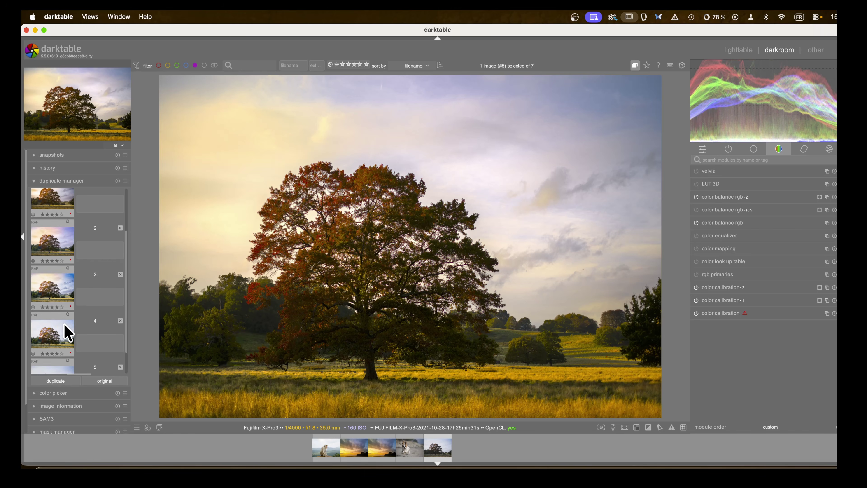
click(53, 333)
double_click(54, 334)
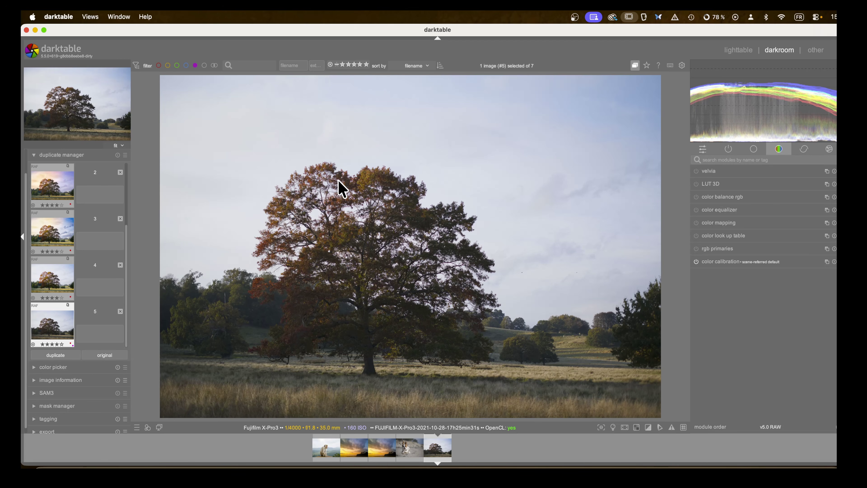
click(33, 155)
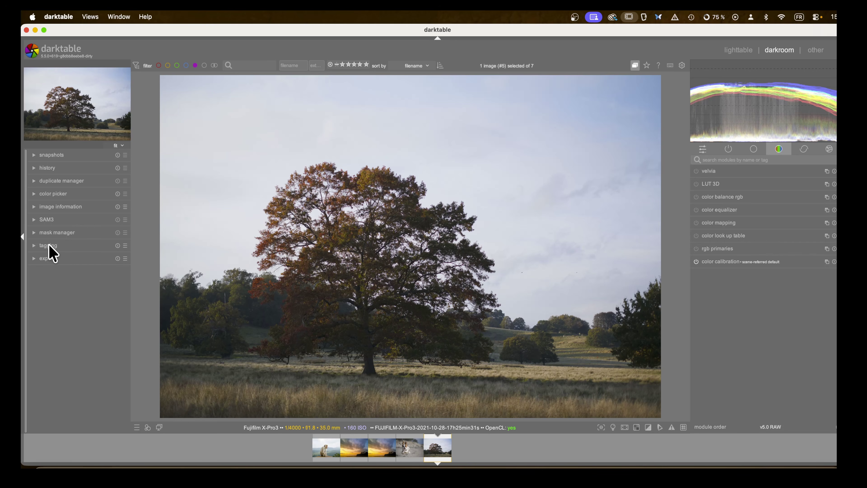
- Generate a SAM3 mask of the tree photo in Text mode with the prompt "select sky"
click(34, 220)
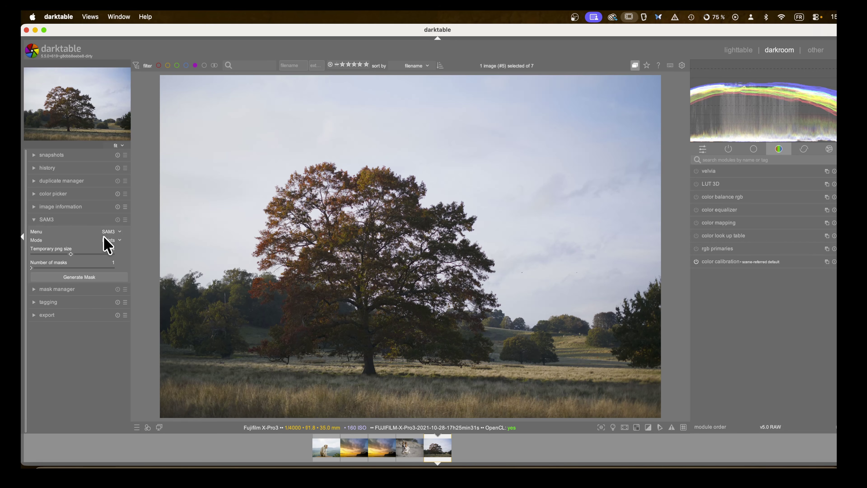
click(111, 240)
click(110, 227)
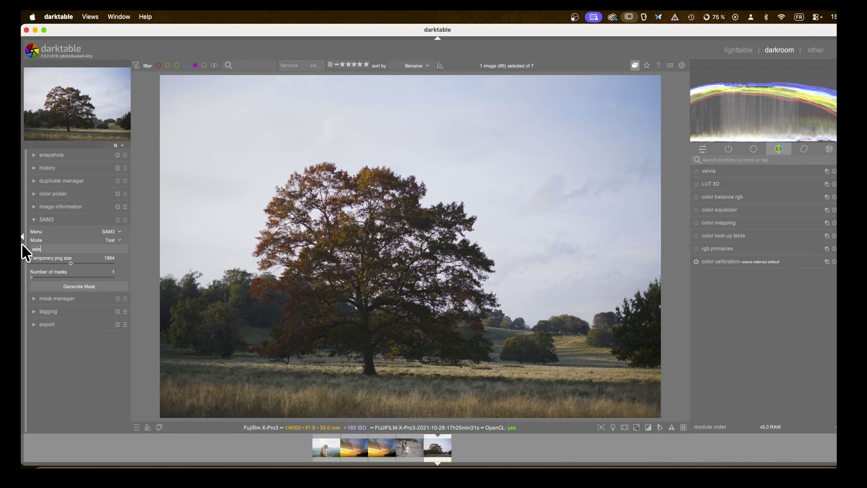
text(y)
click(60, 286)
click(828, 150)
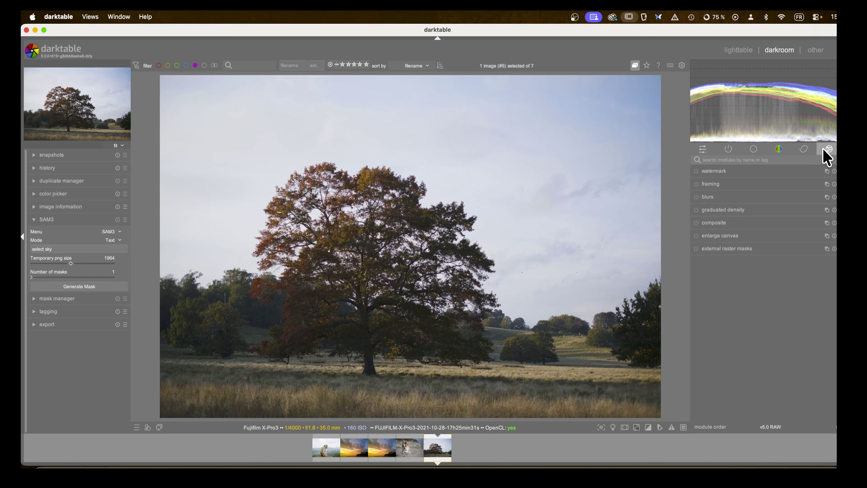
click(708, 249)
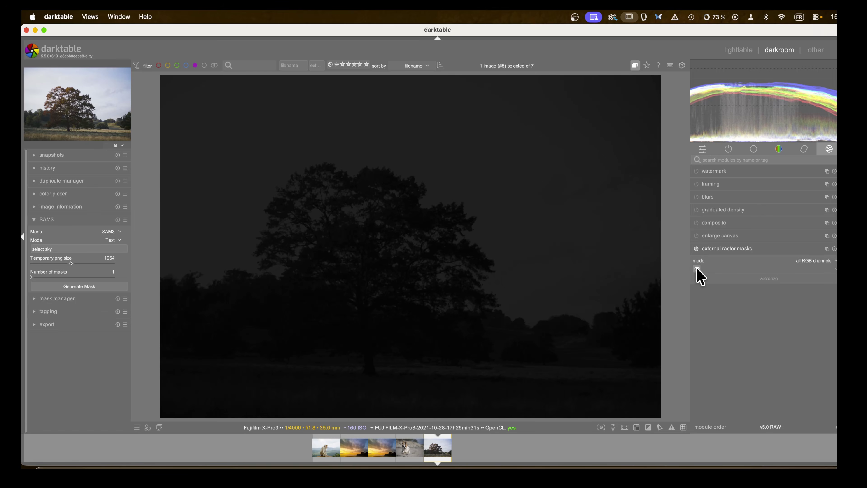
click(697, 269)
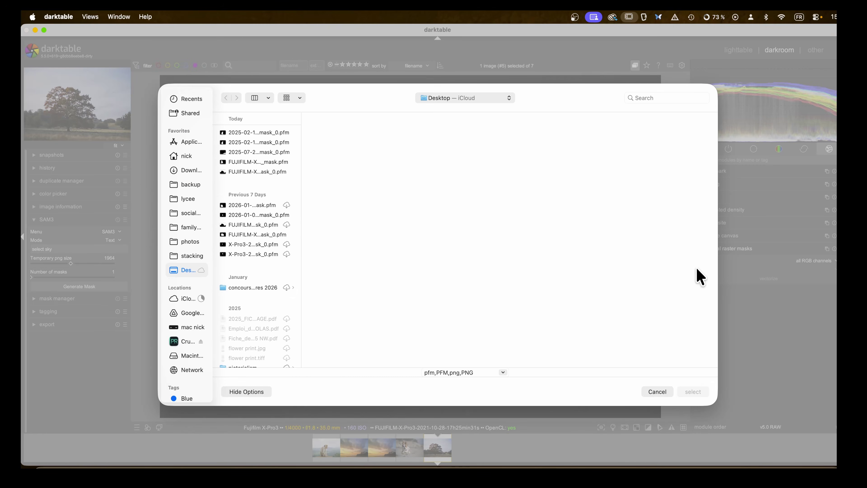
click(253, 173)
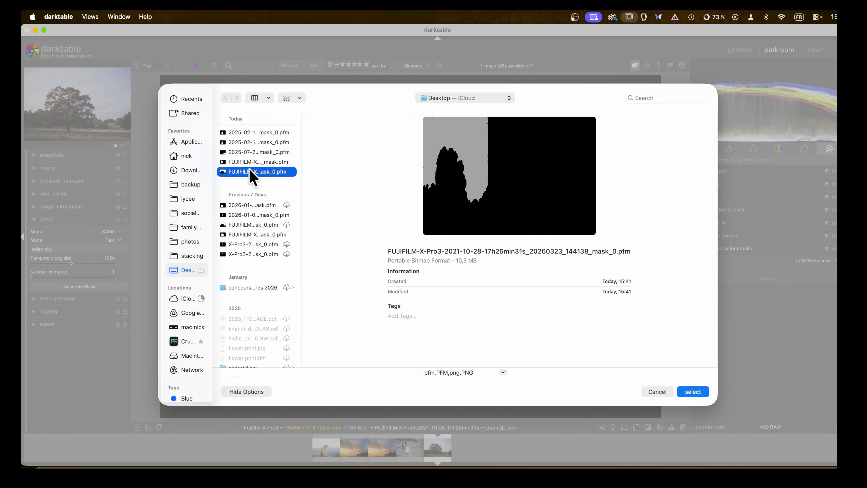
click(692, 393)
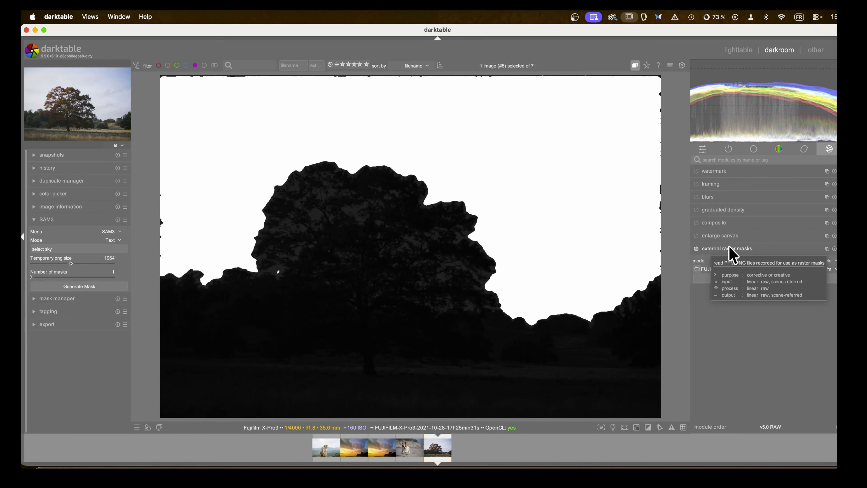
- Create a new exposure instance and use external raster masks as its raster mask
click(729, 150)
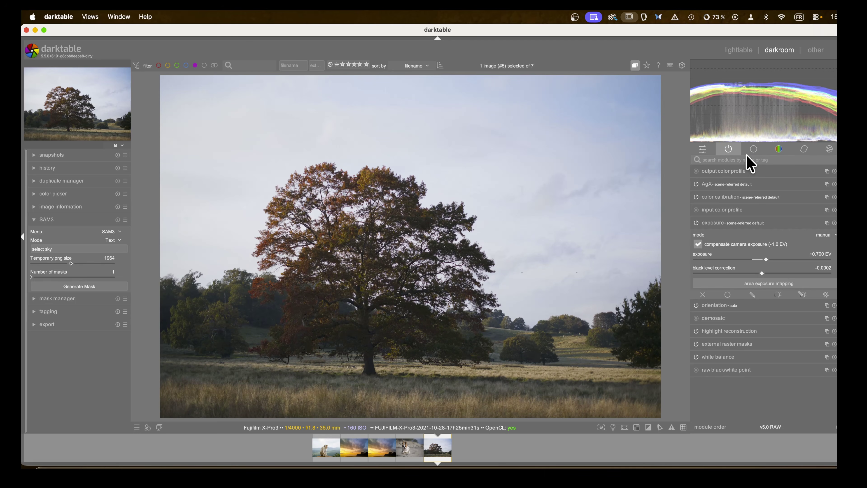
click(766, 223)
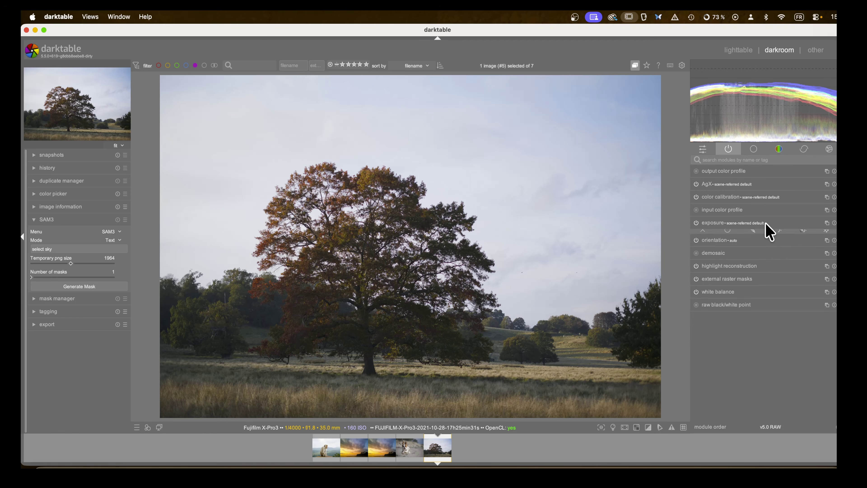
click(827, 224)
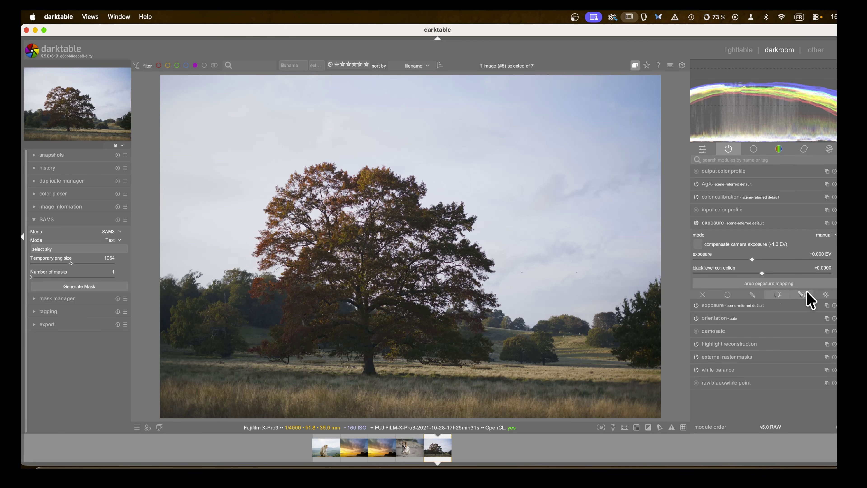
click(827, 294)
click(822, 299)
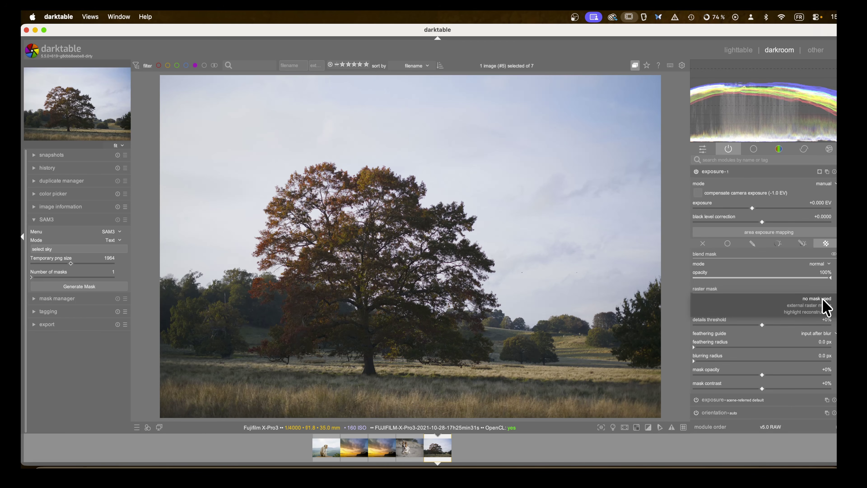
click(826, 306)
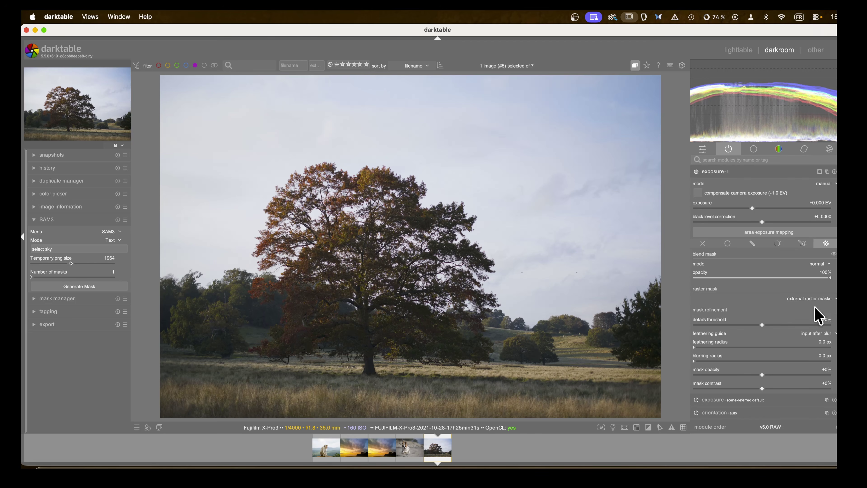
- Darken the masked sky to -1.969 EV exposure and set the mask's feathering radius to 42.3 px
click(752, 207)
drag(752, 207, 714, 209)
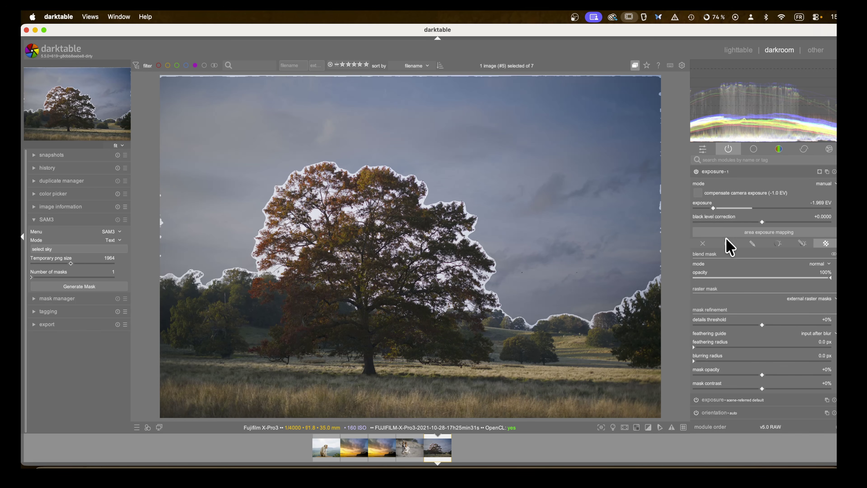
click(708, 347)
mouse_move(708, 346)
mouse_down()
mouse_move(736, 352)
mouse_move(716, 352)
mouse_up()
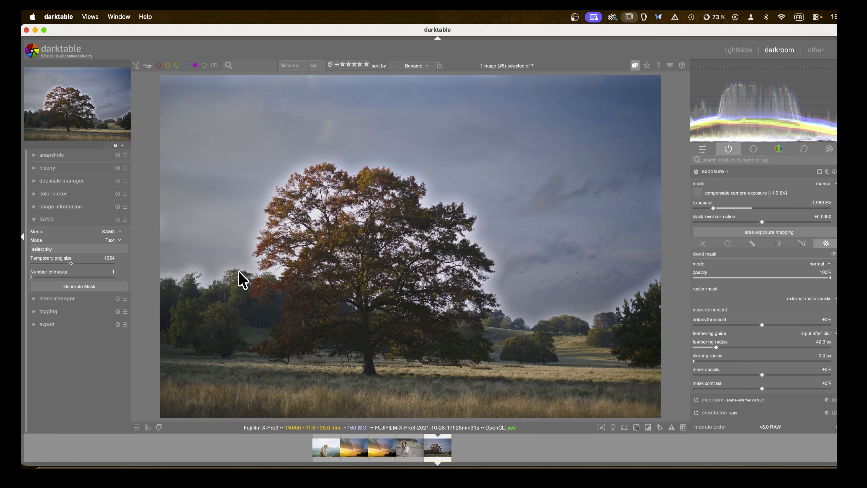
scroll(755, 387, down, 3)
scroll(755, 387, up, 4)
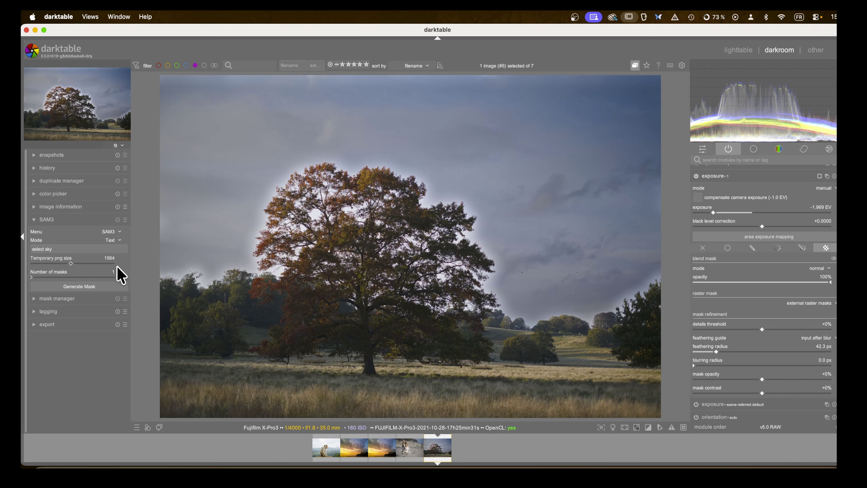
- Generate a SAM3 mask in Points mode with 10 masks, marking the sky with a positive point
click(118, 241)
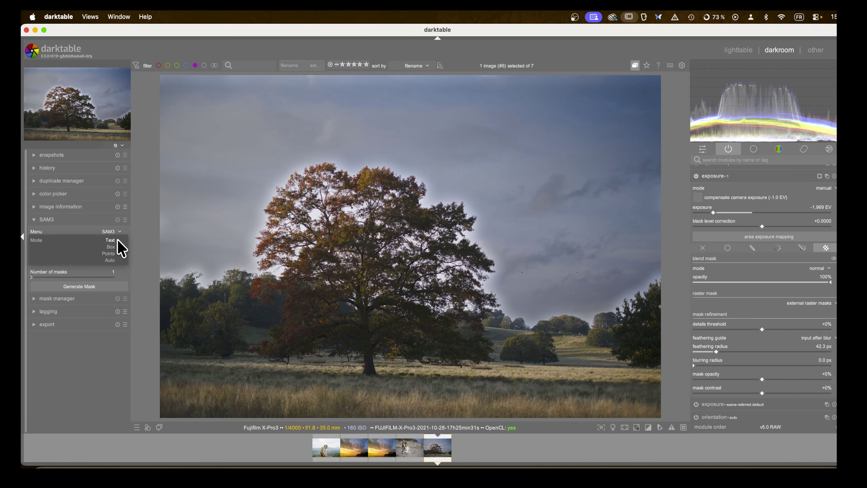
click(112, 253)
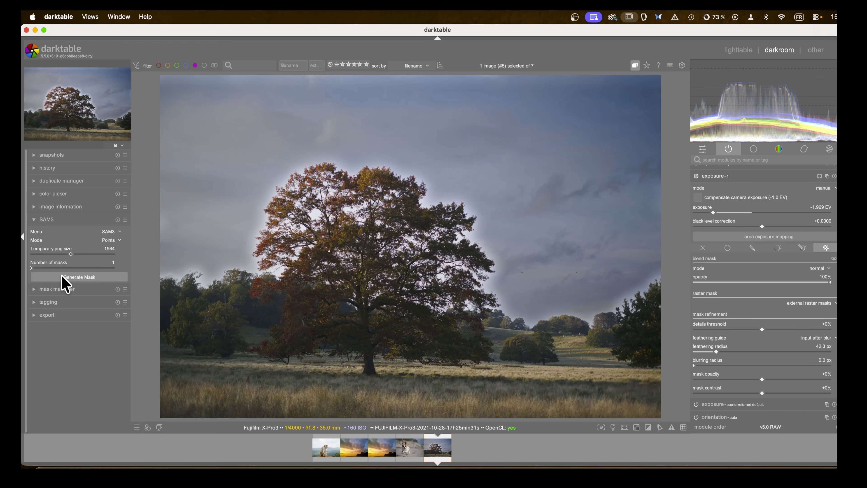
drag(42, 267, 50, 267)
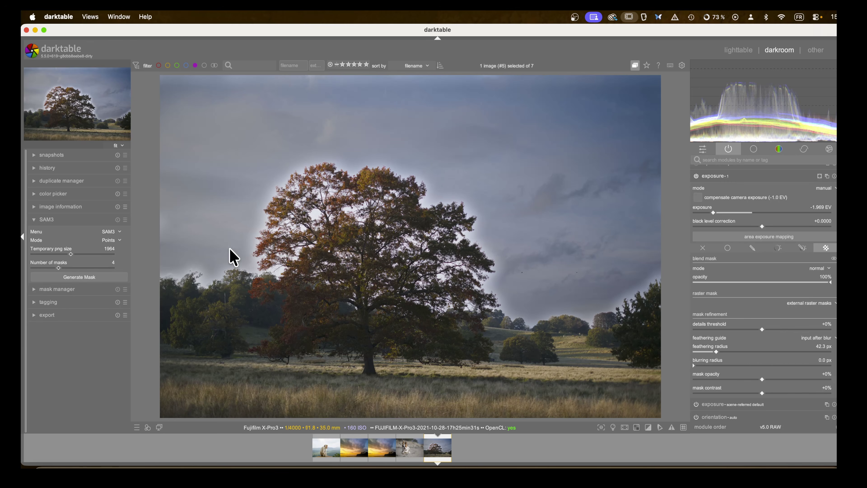
drag(81, 268, 132, 272)
click(101, 277)
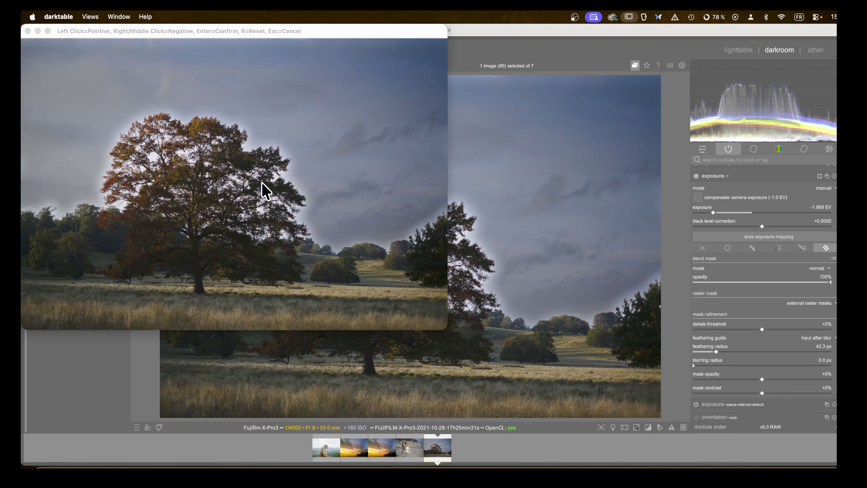
click(303, 128)
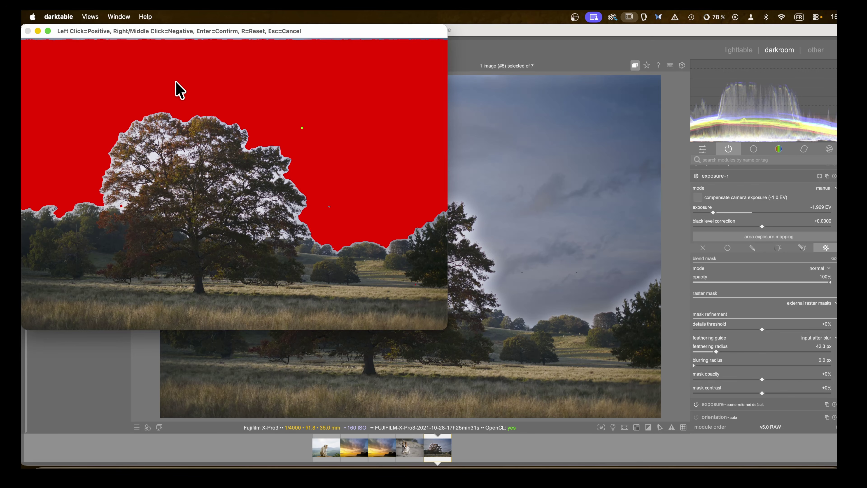
key(Return)
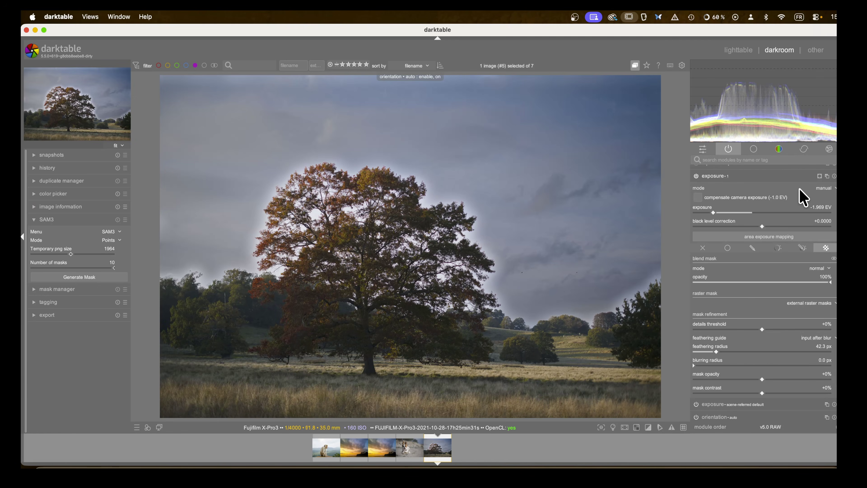
- Reset the masked exposure 1 instance to its default settings
click(834, 177)
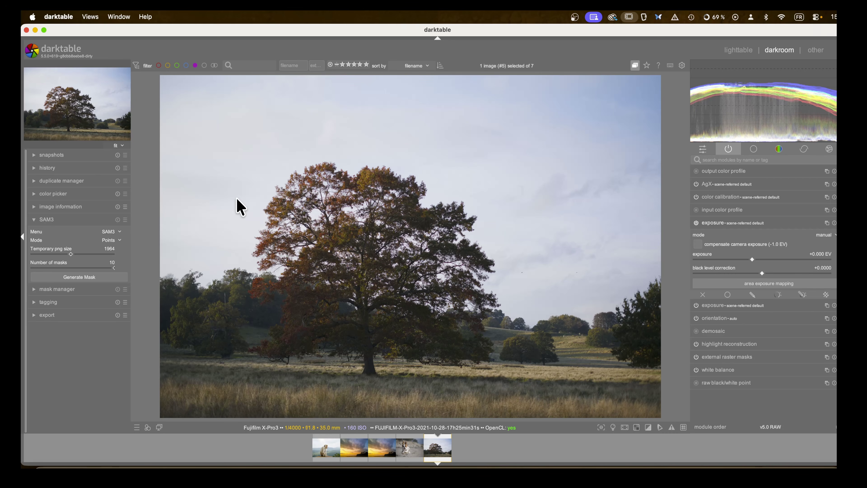
- Try a new SAM3 Points mask of the sky, with positive points between the branches and negative points on the foliage
click(79, 278)
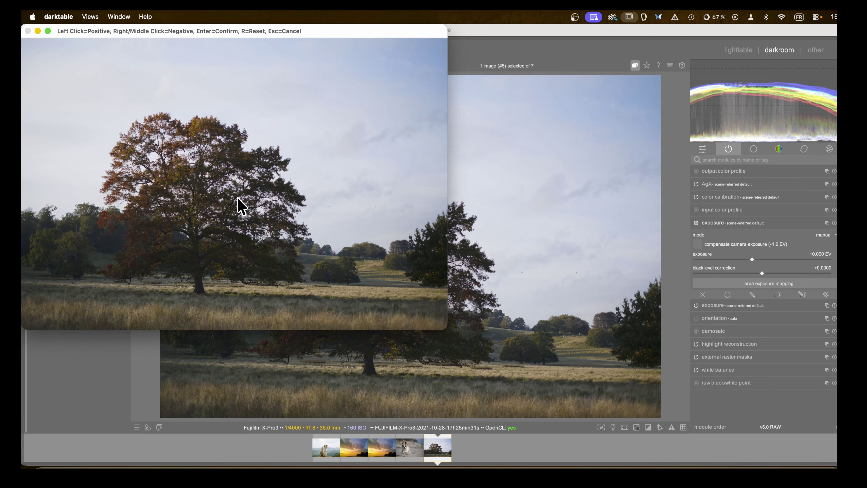
click(112, 113)
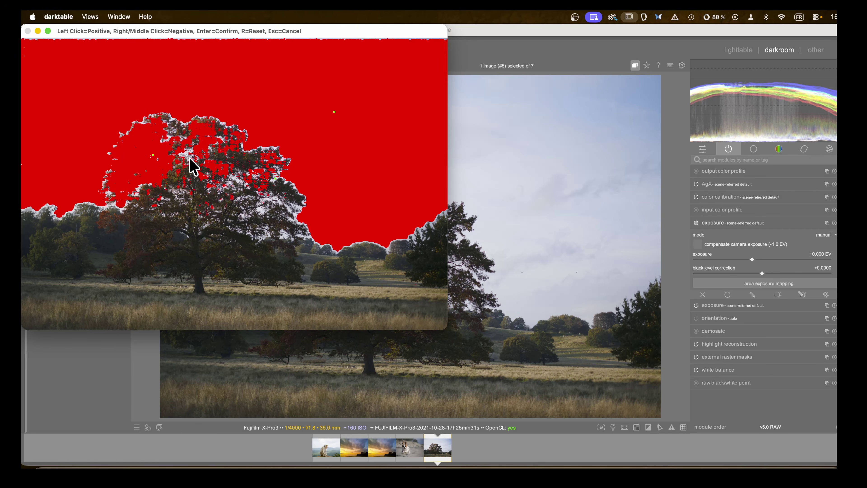
click(260, 224)
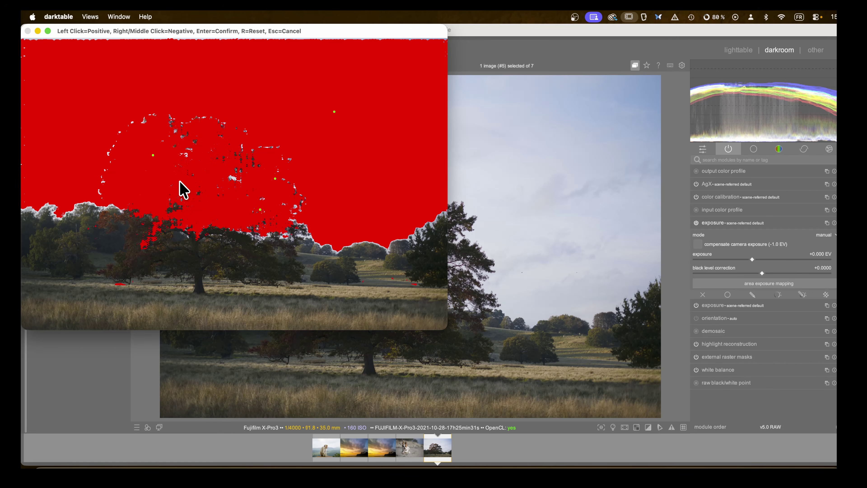
right_click(183, 200)
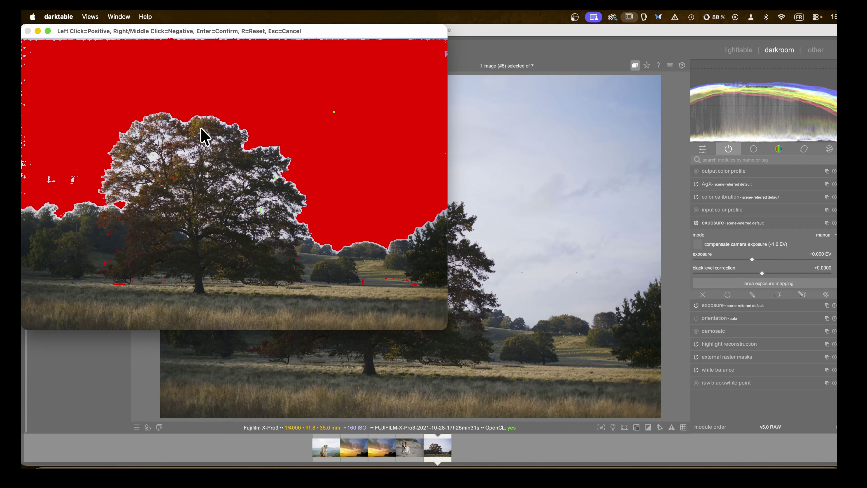
right_click(204, 141)
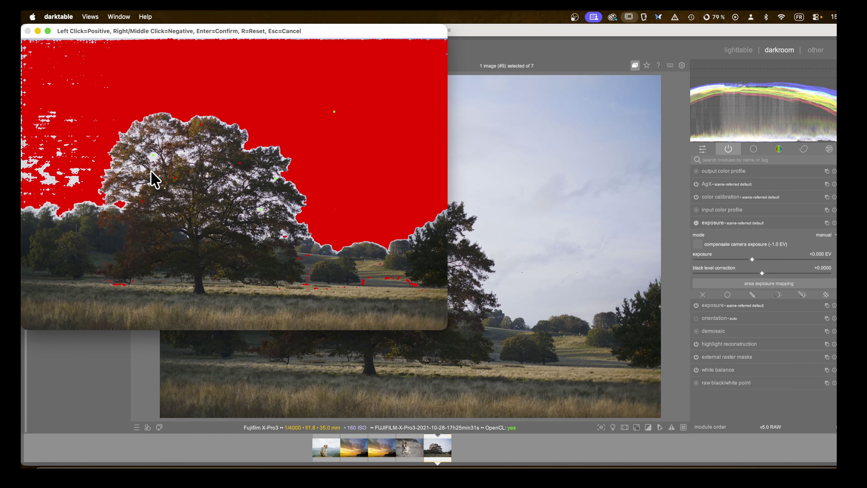
right_click(125, 152)
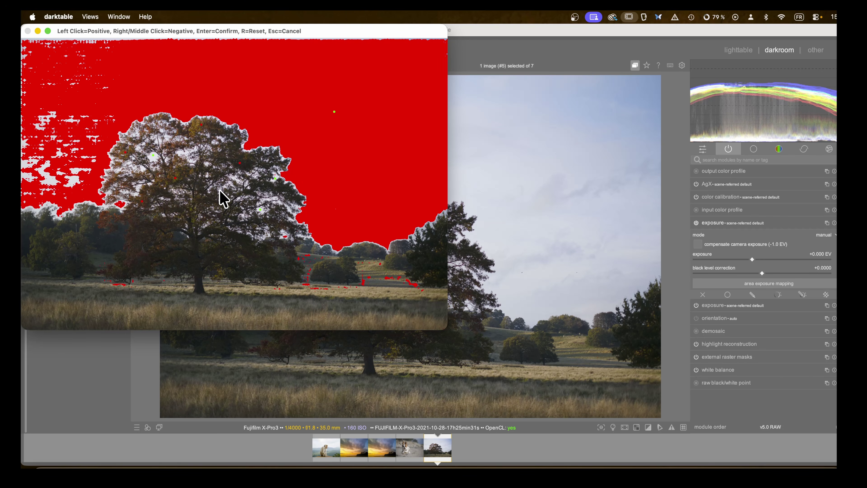
- Enlarge the SAM3 preview, try more positive points in the sky gaps, and discard all points and the mask
drag(448, 329, 662, 431)
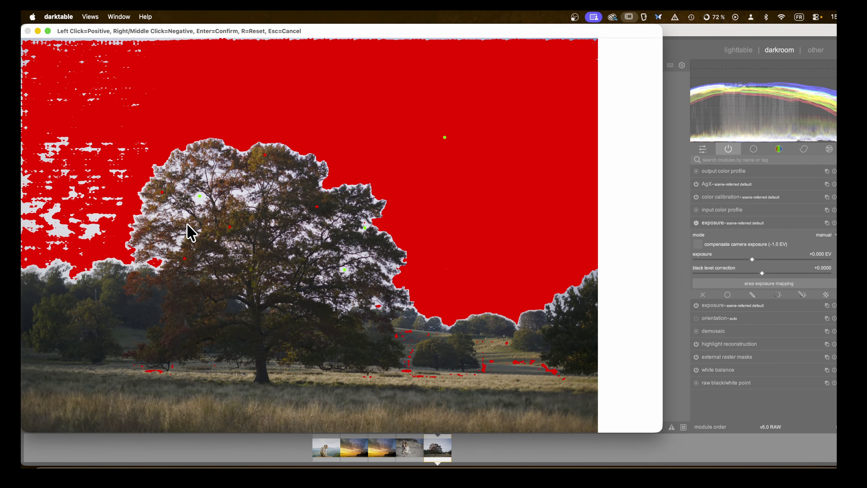
click(238, 192)
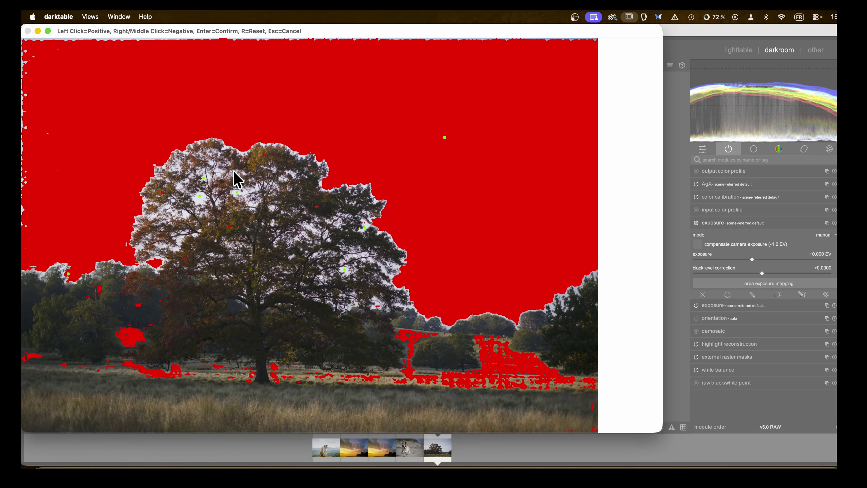
key(r)
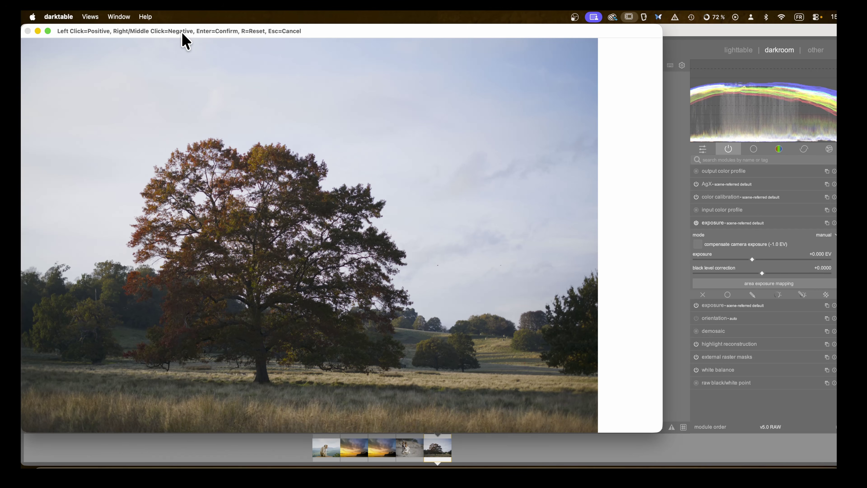
key(Escape)
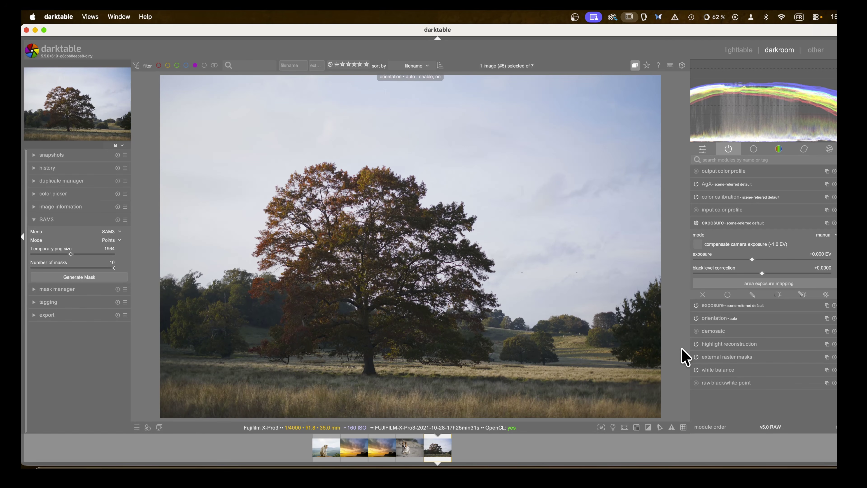
- Create an AI object mask on exposure 1 by brushing across the sky with a brush size of about 34%
click(753, 295)
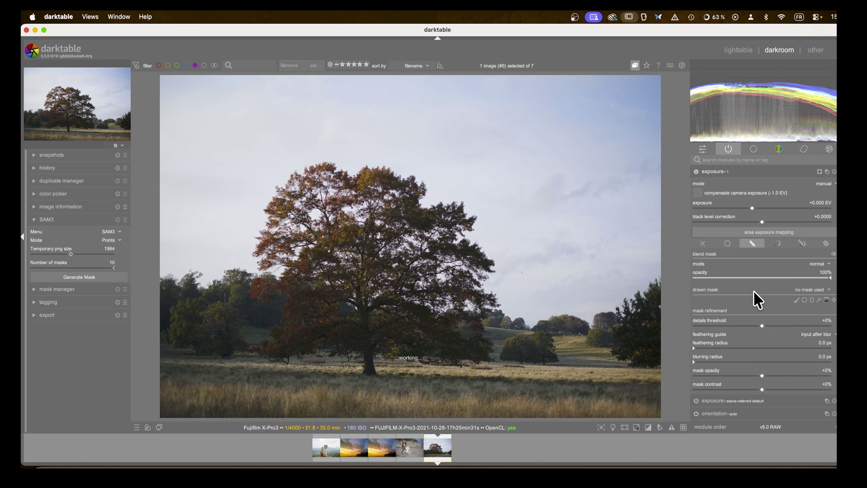
click(835, 299)
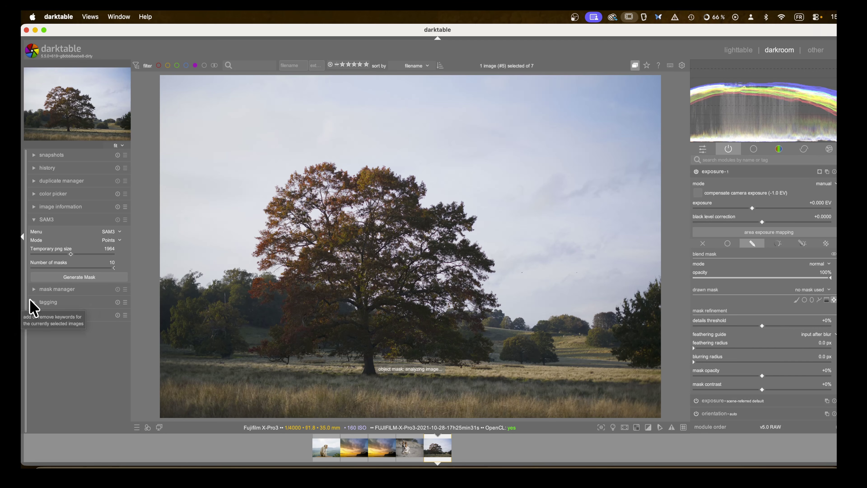
click(34, 220)
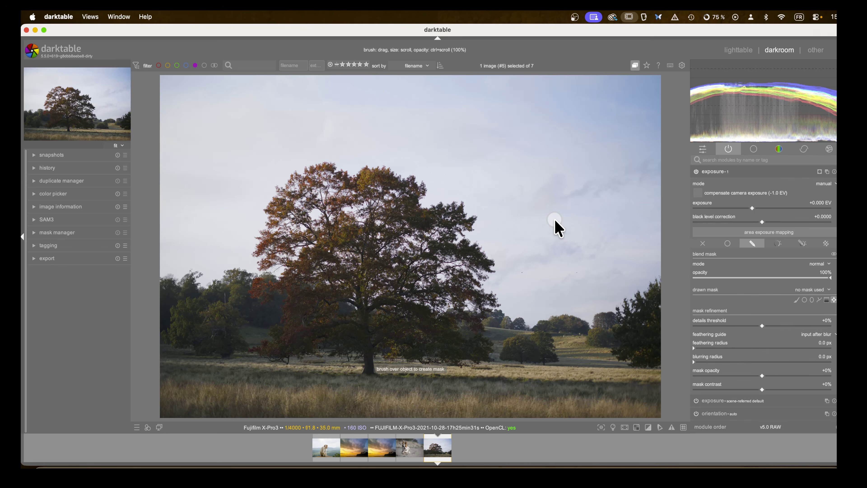
scroll(498, 204, up, 5)
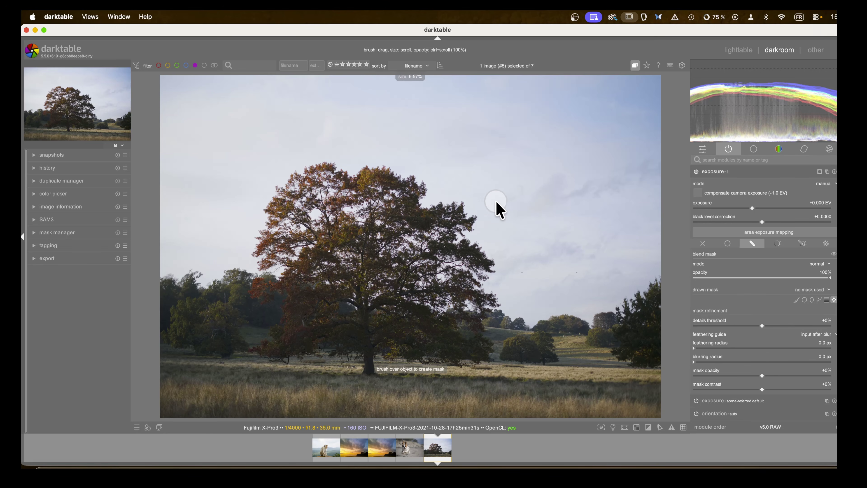
scroll(496, 201, up, 5)
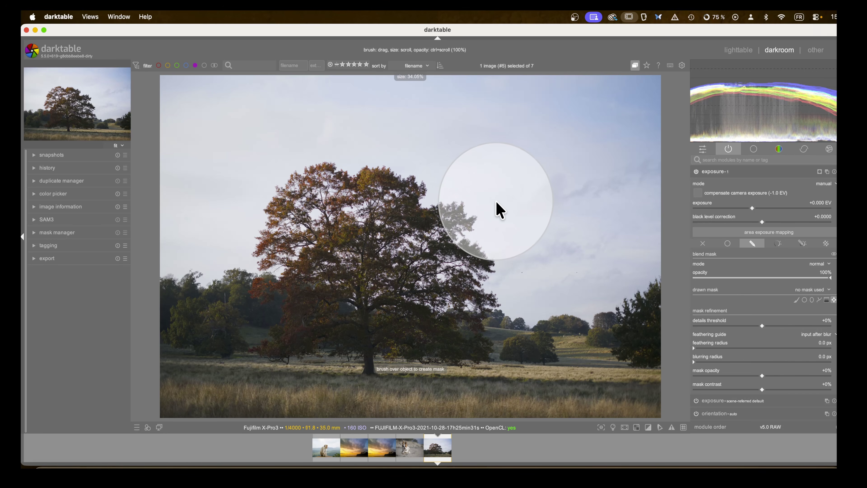
mouse_move(620, 228)
mouse_down()
mouse_move(584, 245)
mouse_move(557, 230)
mouse_move(509, 126)
mouse_move(461, 96)
mouse_move(398, 87)
mouse_move(281, 94)
mouse_move(246, 113)
mouse_move(199, 215)
mouse_up()
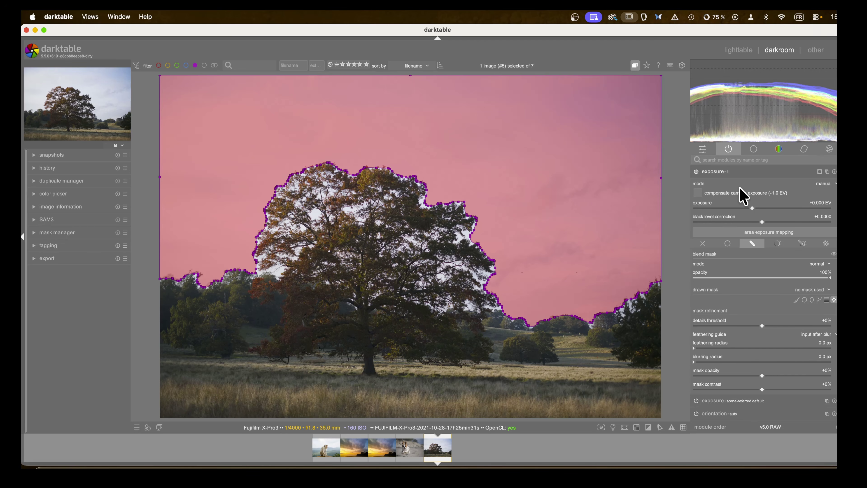
- Reset the exposure 1 instance with its sky object mask and collapse the module
click(834, 172)
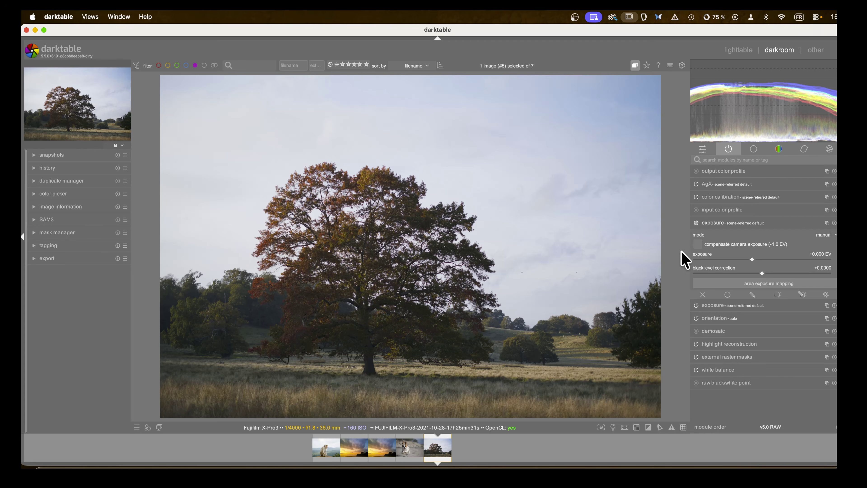
click(710, 223)
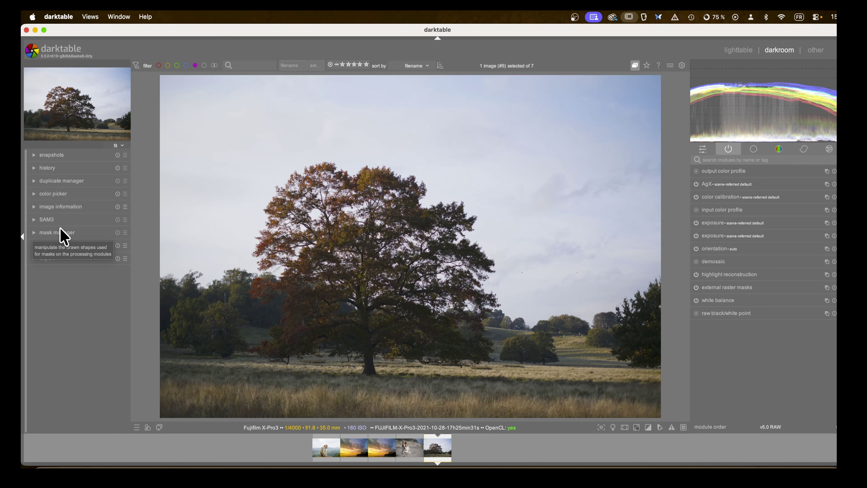
click(33, 219)
click(33, 220)
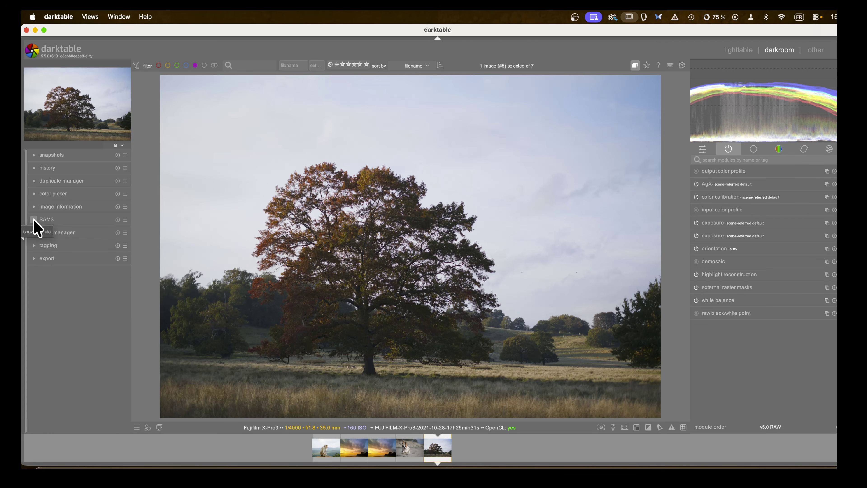